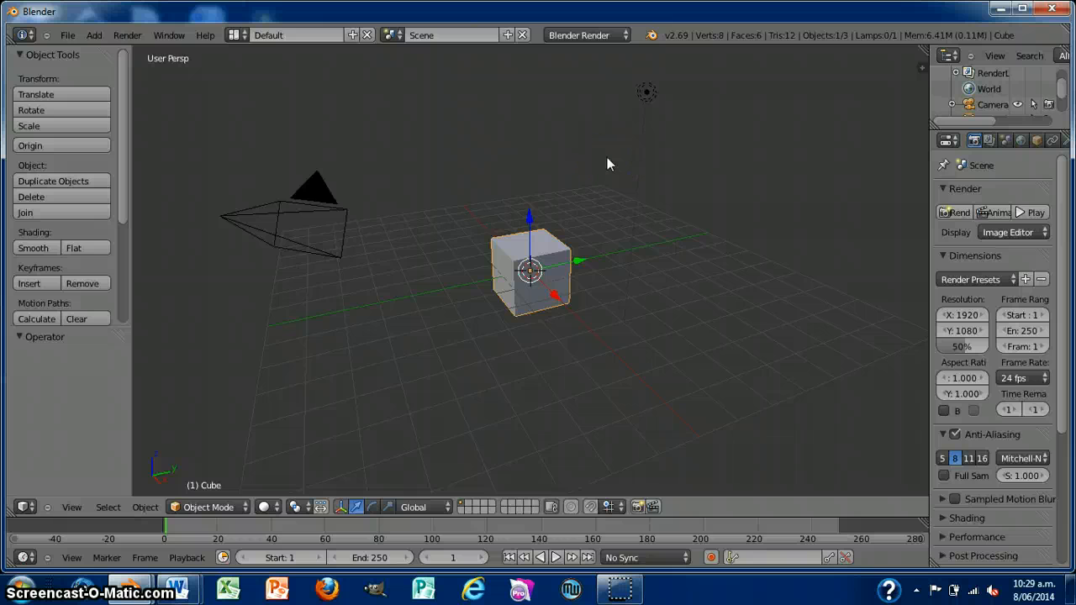
# Step: Delete the default cube and add a Bezier curve in its place
pyautogui.press('x')
pyautogui.click(607, 157)
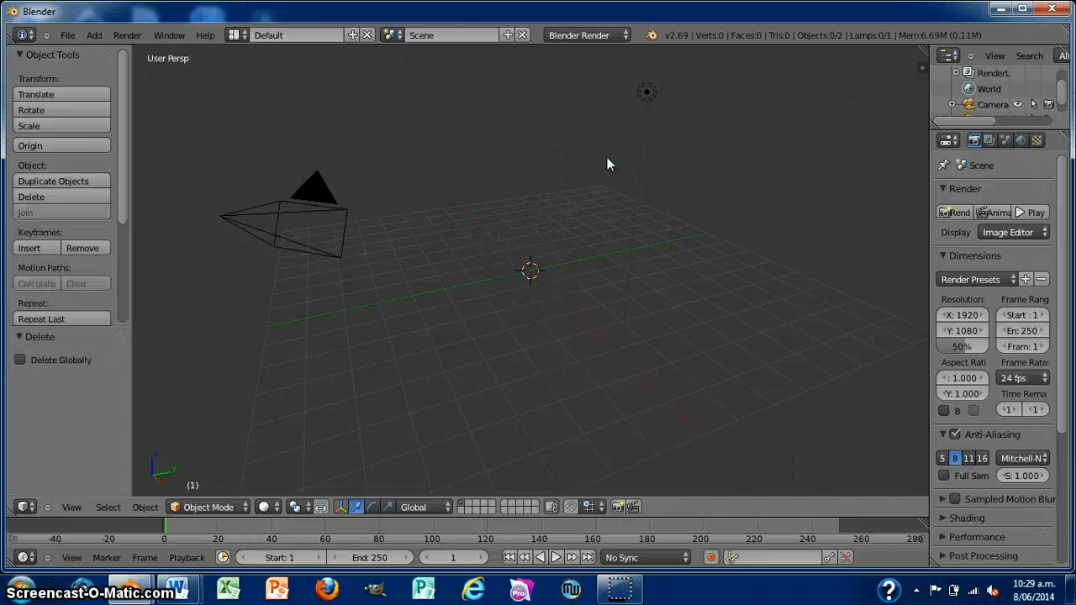
pyautogui.click(94, 34)
pyautogui.moveTo(107, 66)
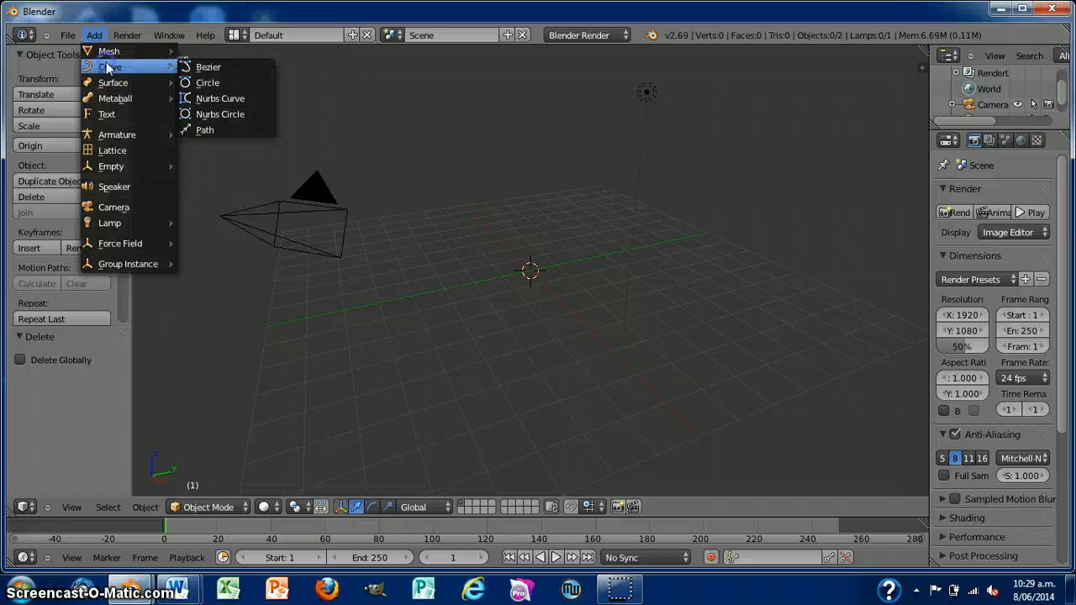
pyautogui.click(210, 69)
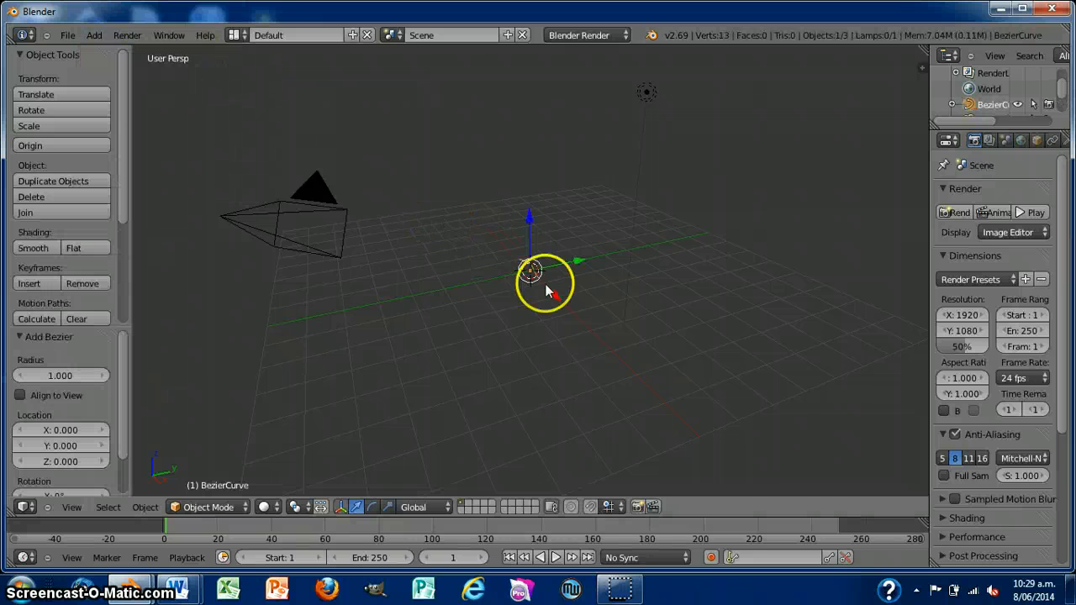
pyautogui.moveTo(480, 364); pyautogui.dragTo(633, 410, button='middle')
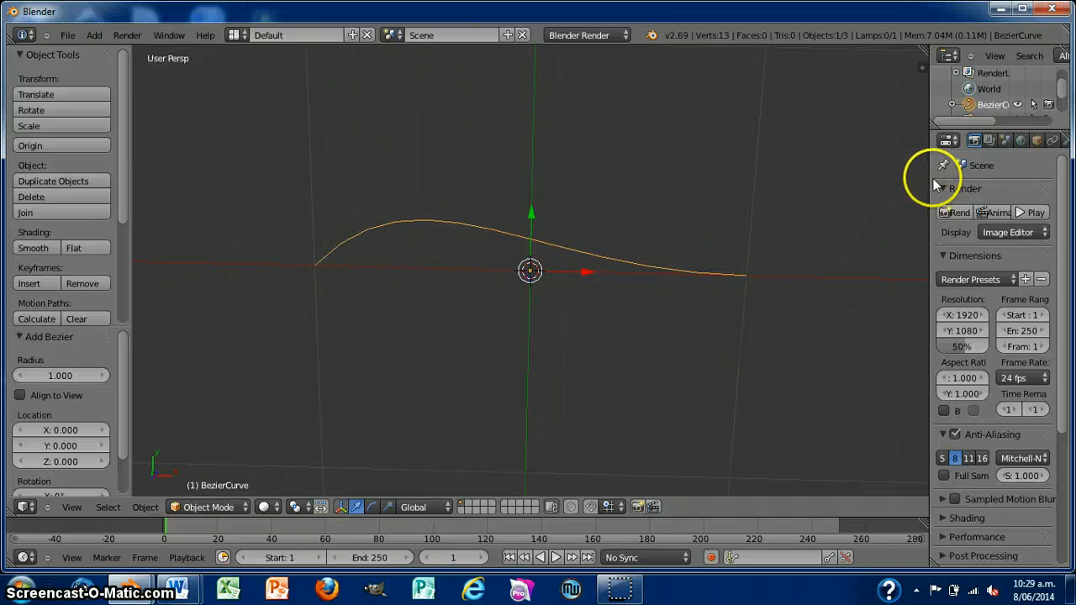
# Step: Set the Bezier curve's shape to 2D in its curve data while in Edit Mode, and return to Object Mode
pyautogui.moveTo(929, 179); pyautogui.dragTo(745, 179)
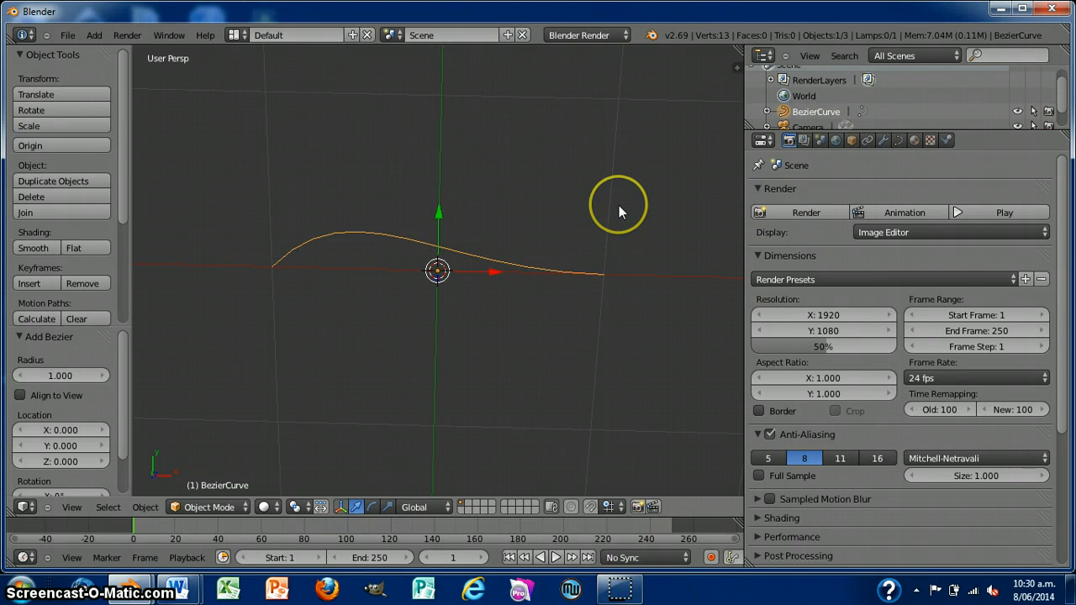
pyautogui.press('Tab')
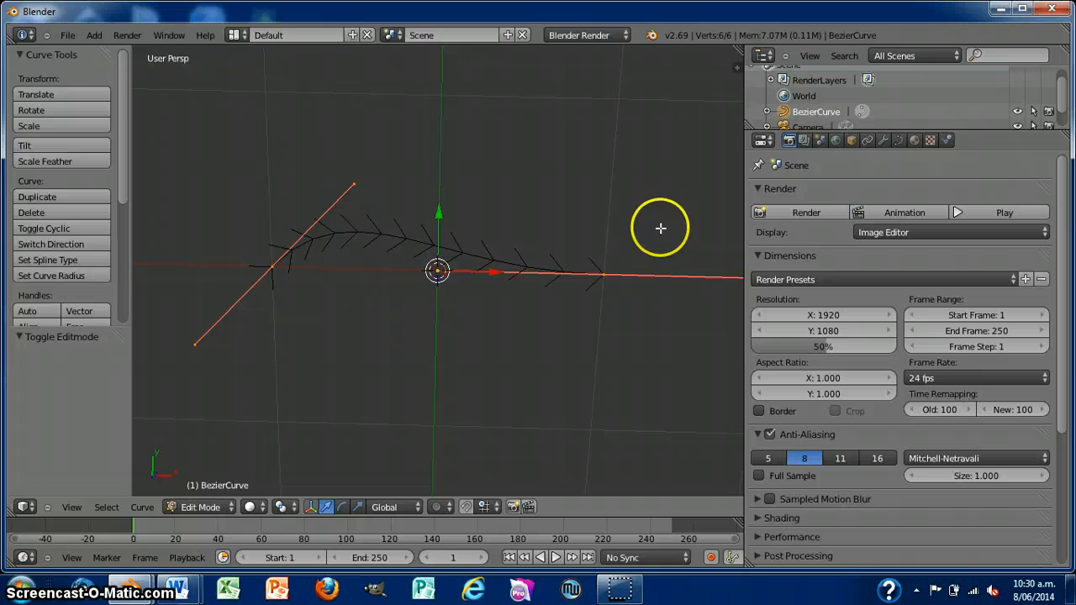
pyautogui.click(897, 142)
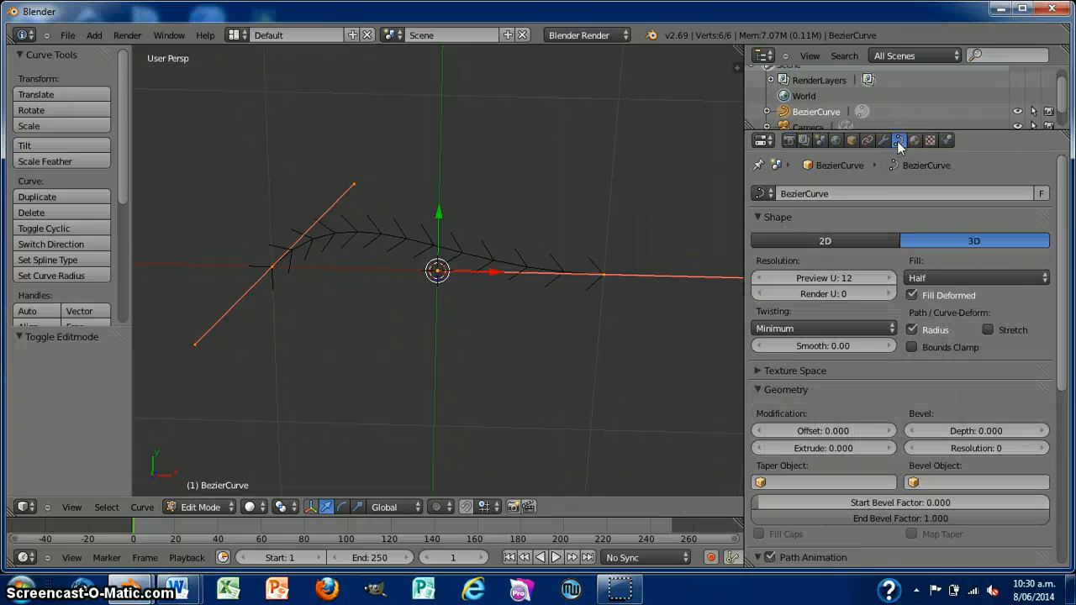
pyautogui.click(808, 240)
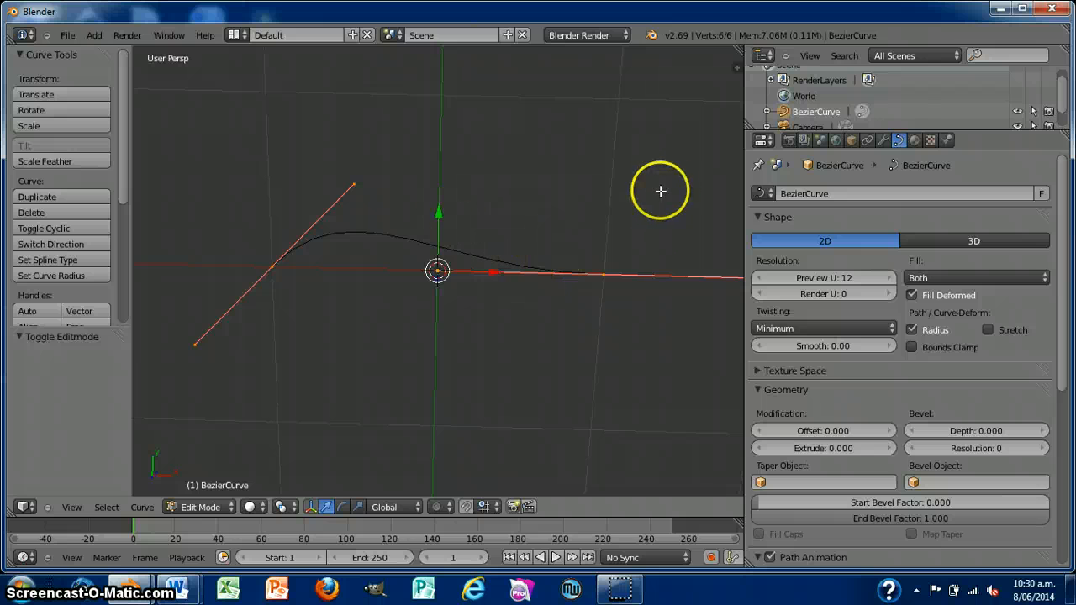
pyautogui.moveTo(663, 187)
pyautogui.mouseDown(button='middle')
pyautogui.moveTo(656, 291)
pyautogui.moveTo(648, 236)
pyautogui.moveTo(679, 186)
pyautogui.mouseUp(button='middle')
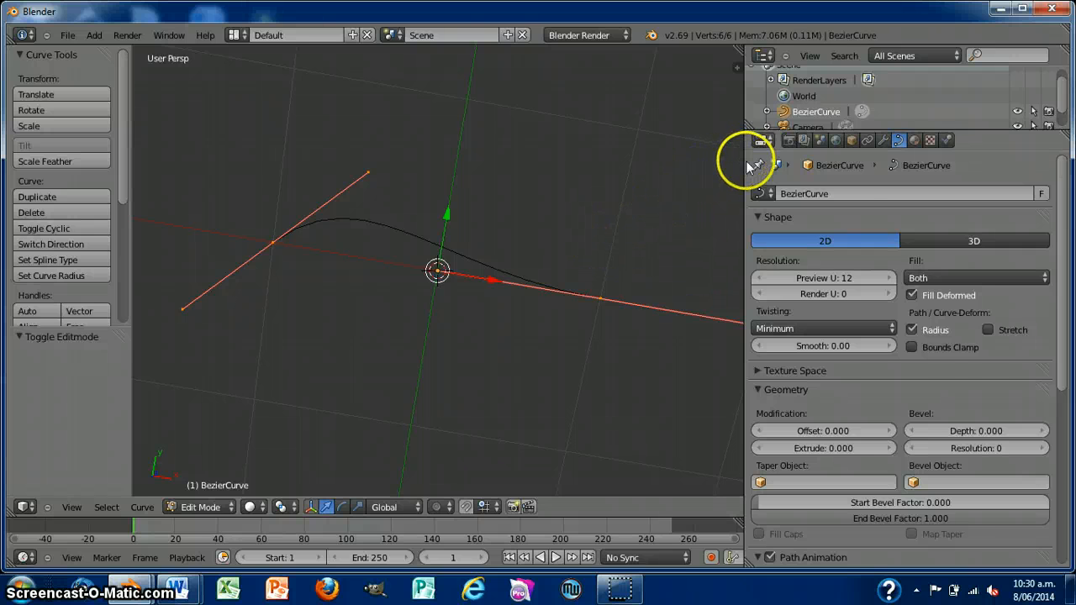
pyautogui.moveTo(748, 166); pyautogui.dragTo(958, 168)
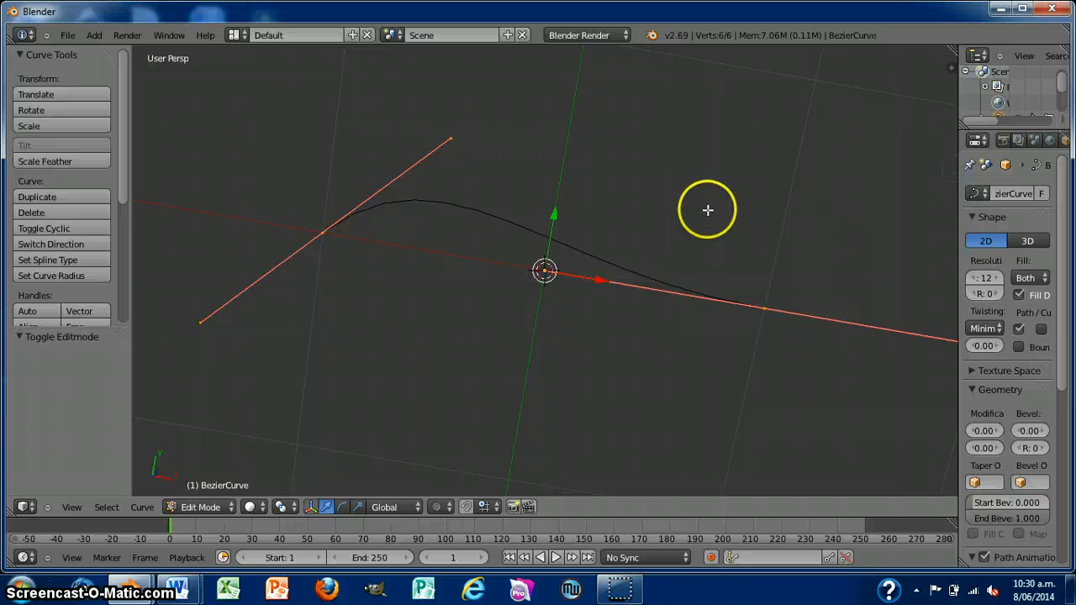
pyautogui.press('Tab')
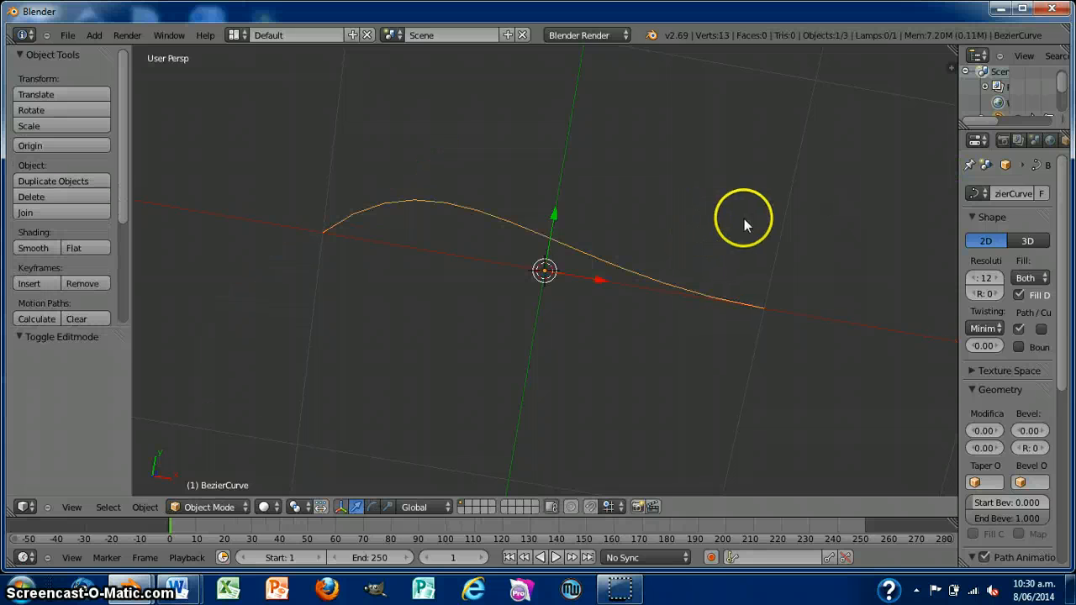
# Step: Enable Background Images for the 3D view and expand its settings
pyautogui.scroll(-4, 746, 257)
pyautogui.moveTo(749, 263)
pyautogui.mouseDown(button='middle')
pyautogui.moveTo(769, 305)
pyautogui.moveTo(753, 253)
pyautogui.moveTo(718, 277)
pyautogui.mouseUp(button='middle')
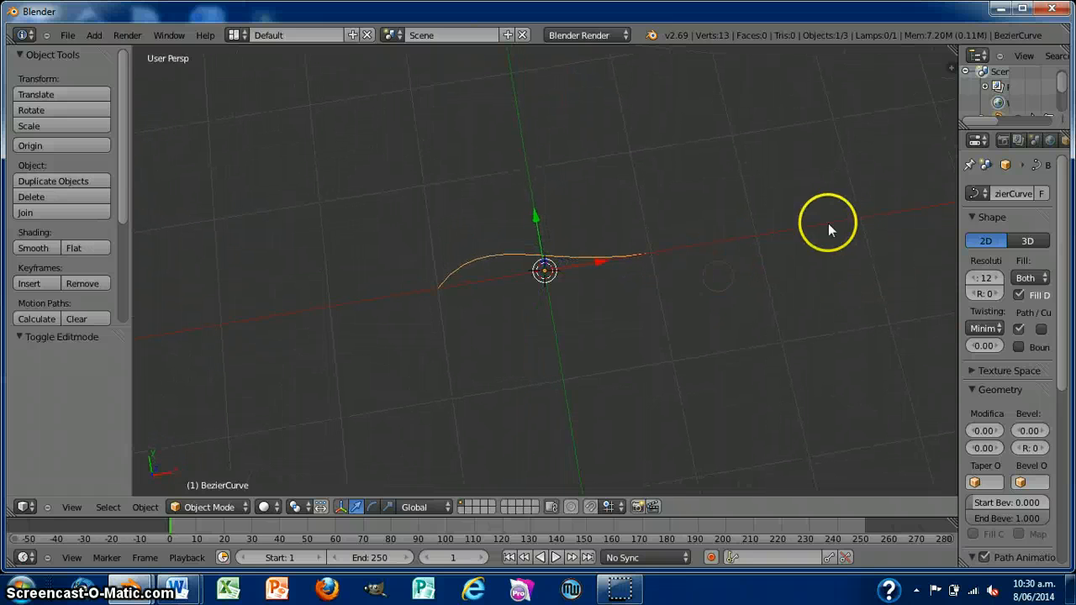
pyautogui.press('n')
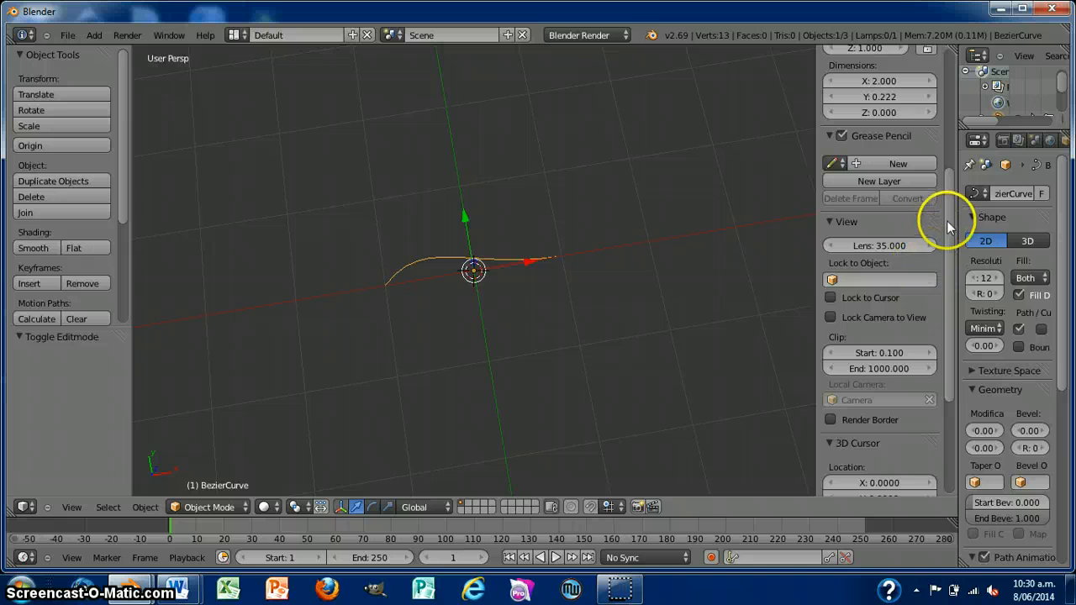
pyautogui.moveTo(948, 217); pyautogui.dragTo(960, 353)
pyautogui.click(841, 468)
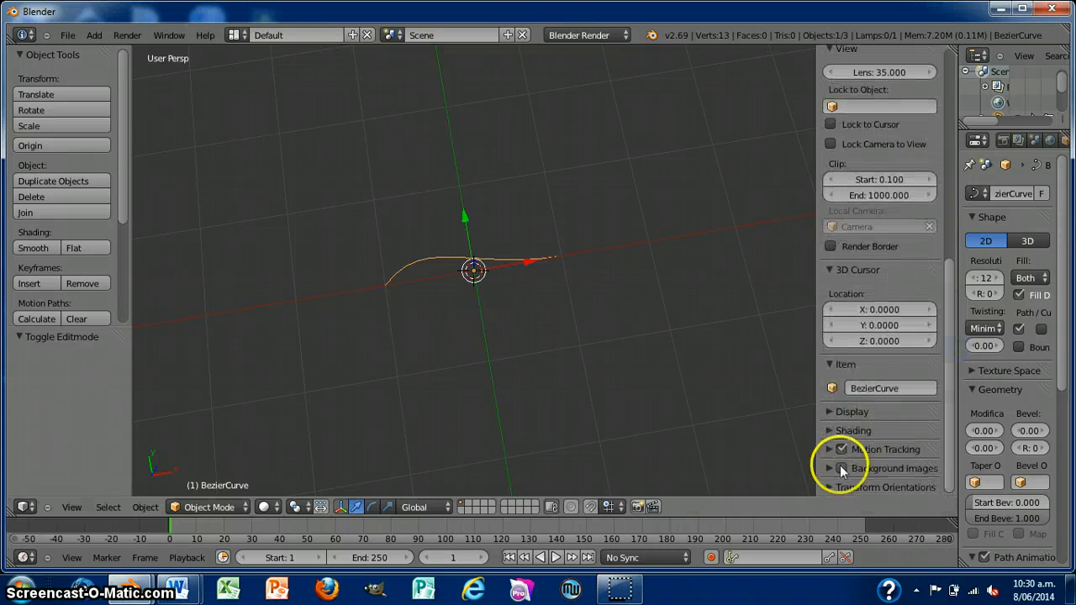
pyautogui.click(827, 468)
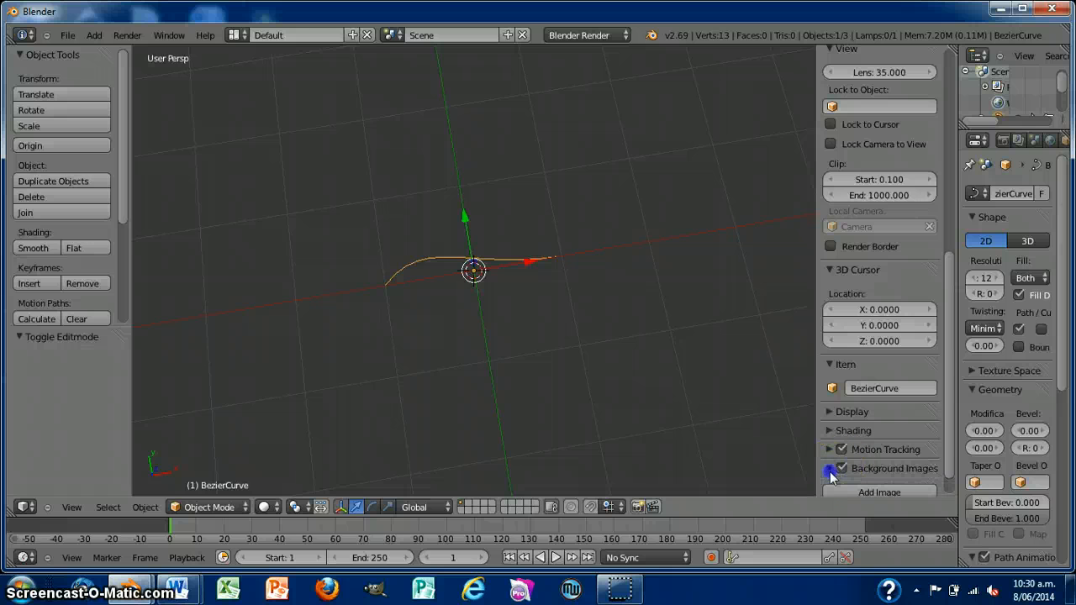
# Step: Add a background image and load tick.png from the Desktop folder
pyautogui.moveTo(950, 406); pyautogui.dragTo(948, 442)
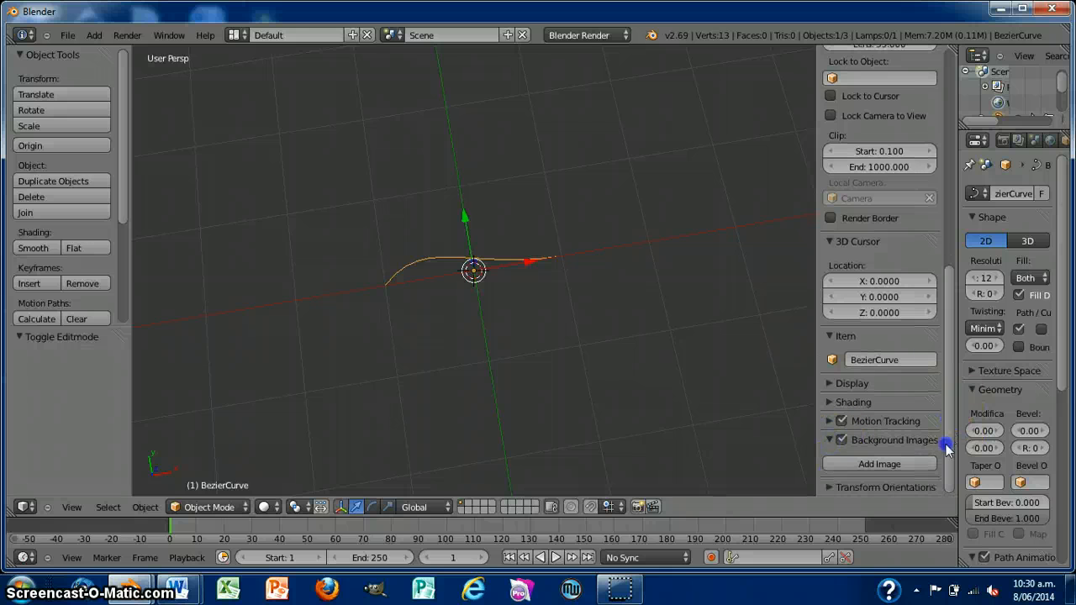
pyautogui.click(891, 464)
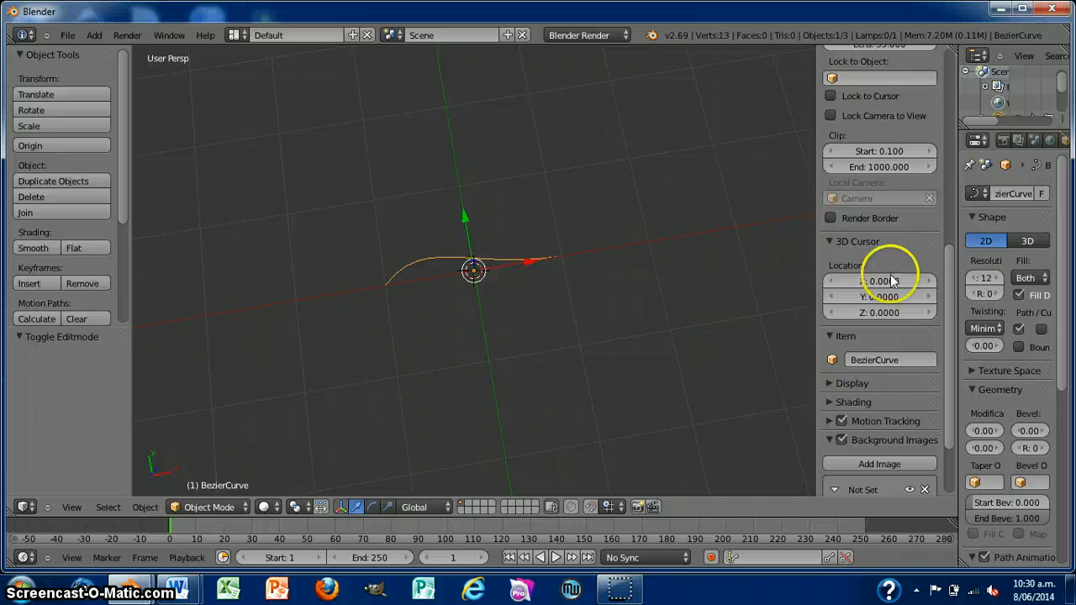
pyautogui.moveTo(946, 298); pyautogui.dragTo(945, 407)
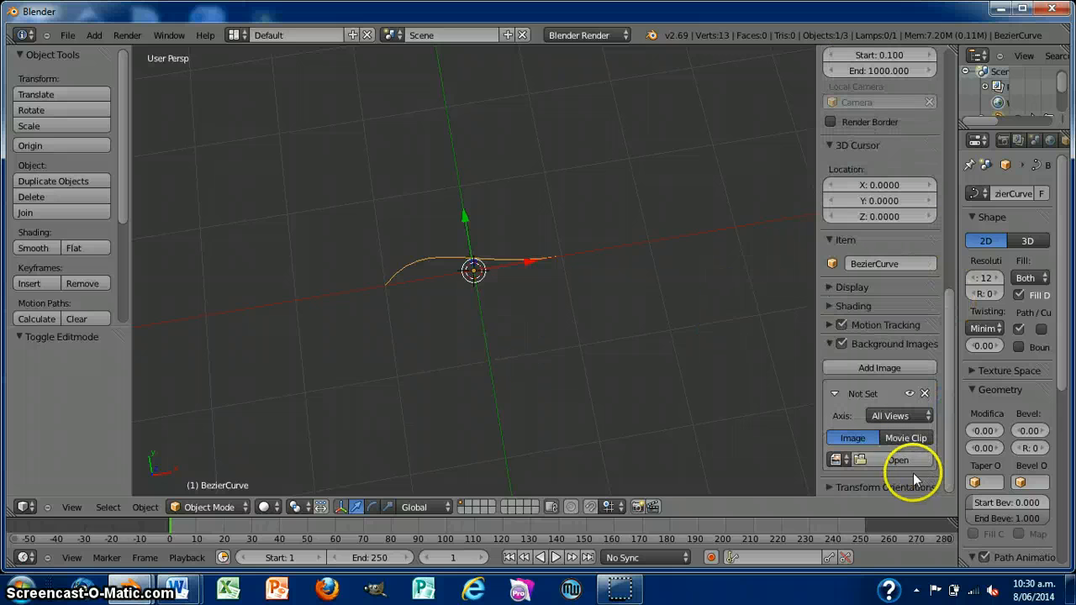
pyautogui.click(907, 458)
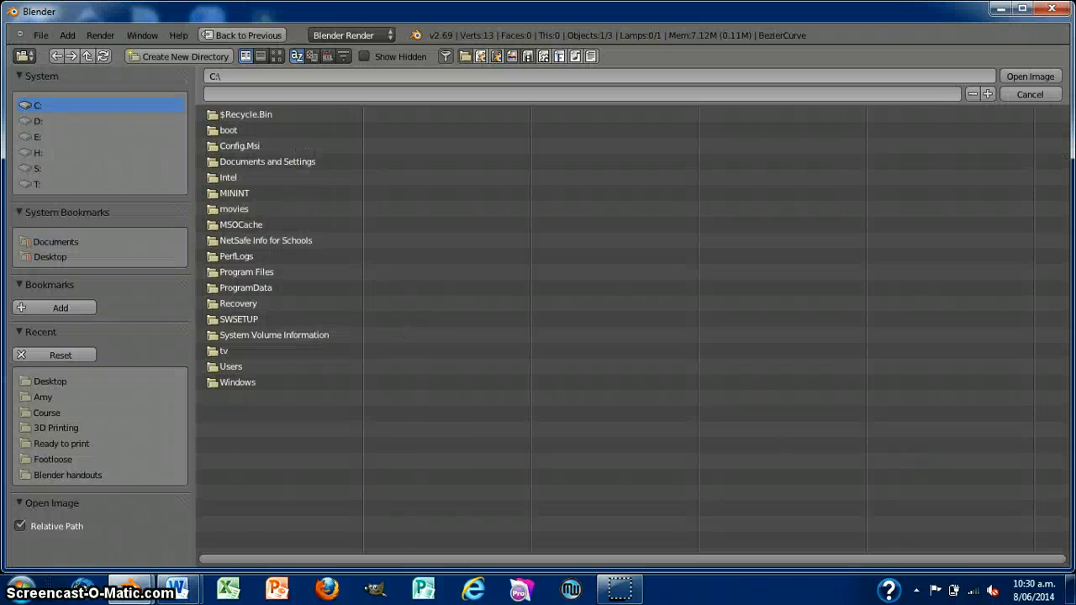
pyautogui.click(47, 255)
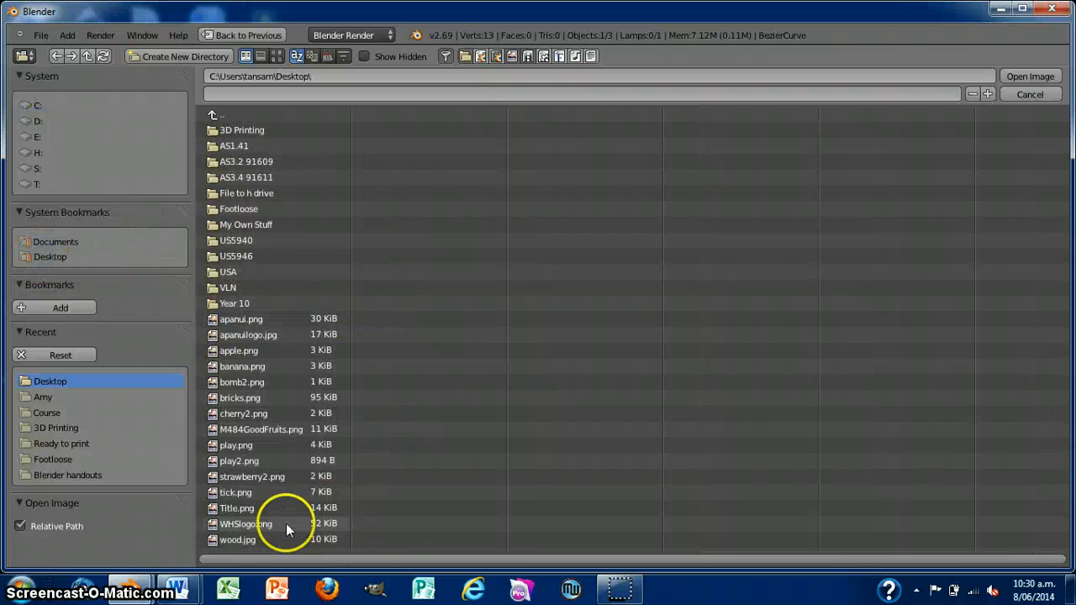
pyautogui.doubleClick(261, 494)
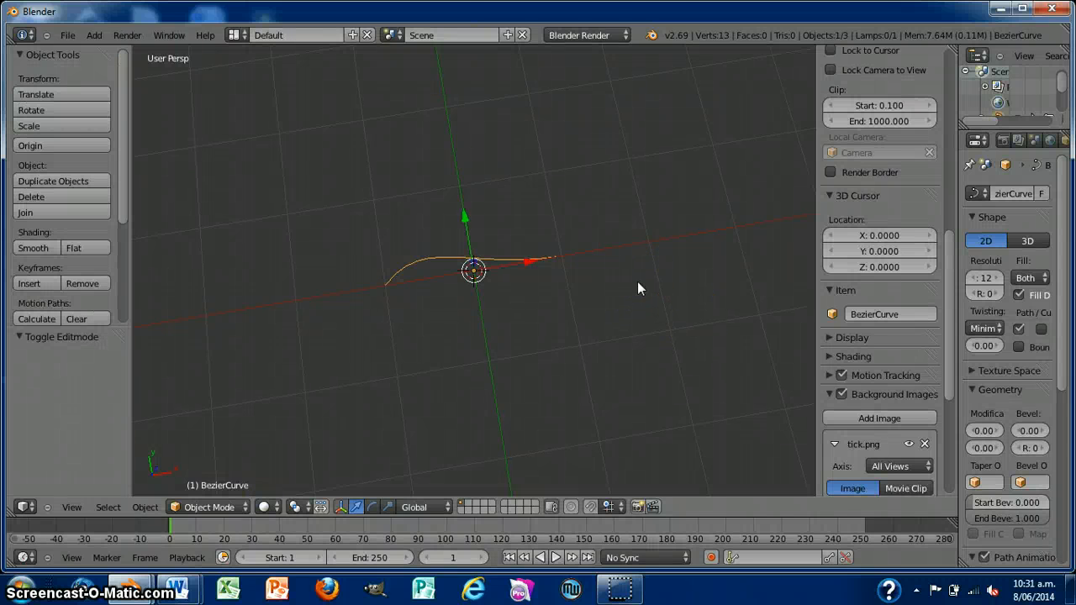
# Step: Switch to the front orthographic view and move the Bezier curve up about 0.824 along Z, above the tick image's centre
pyautogui.press('KP_1')
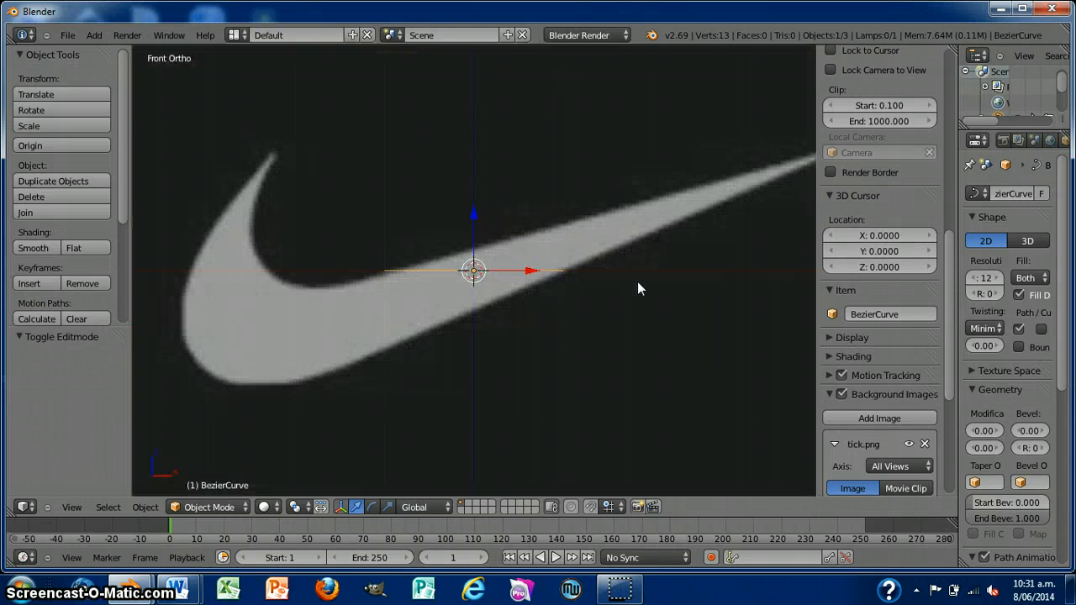
pyautogui.scroll(-3, 638, 276)
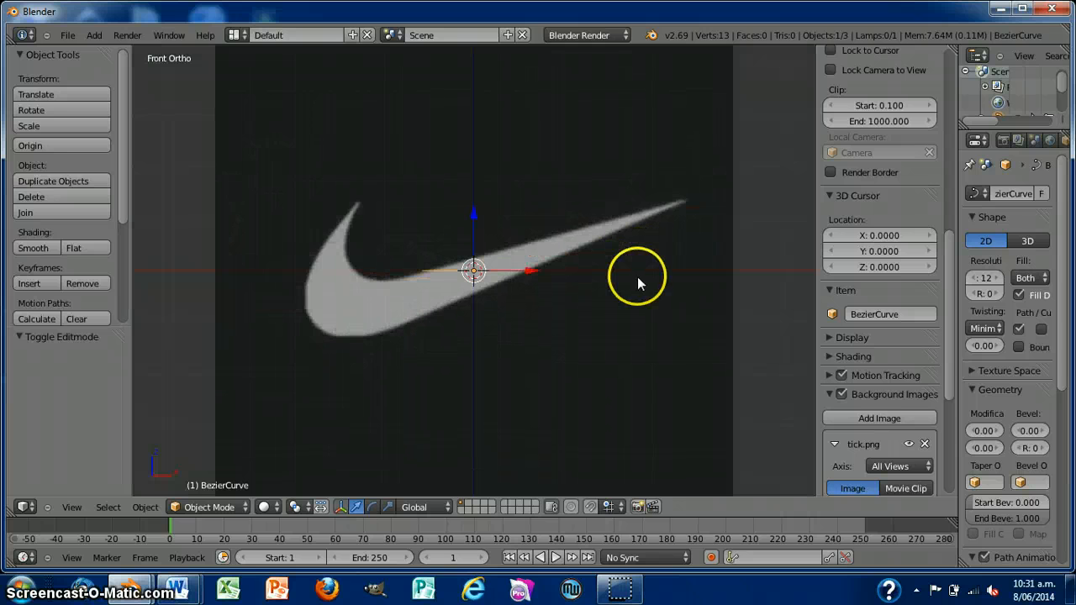
pyautogui.scroll(2, 517, 286)
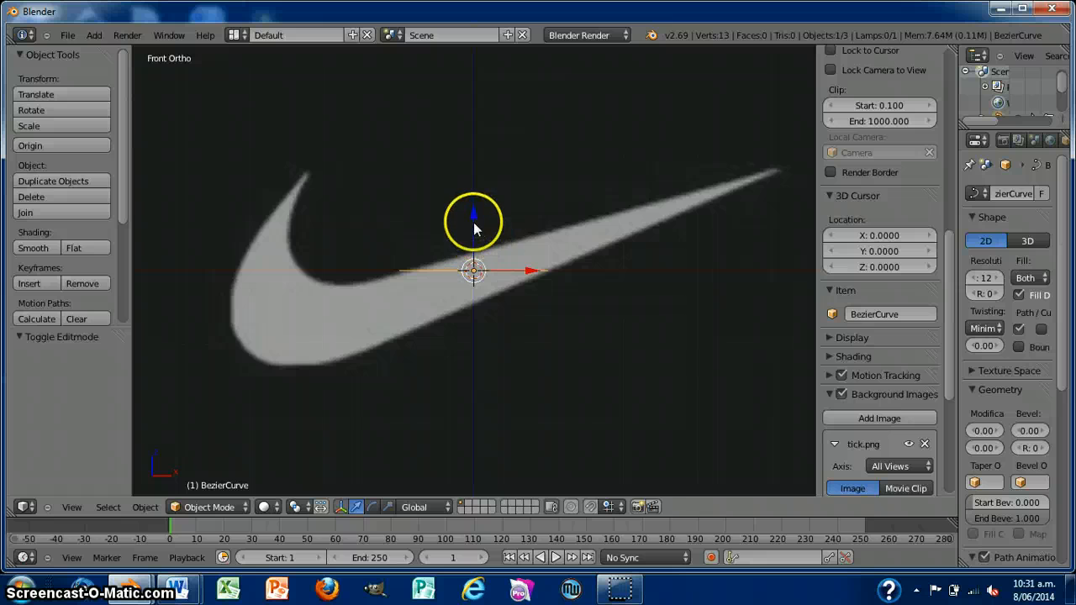
pyautogui.moveTo(473, 216); pyautogui.dragTo(477, 159)
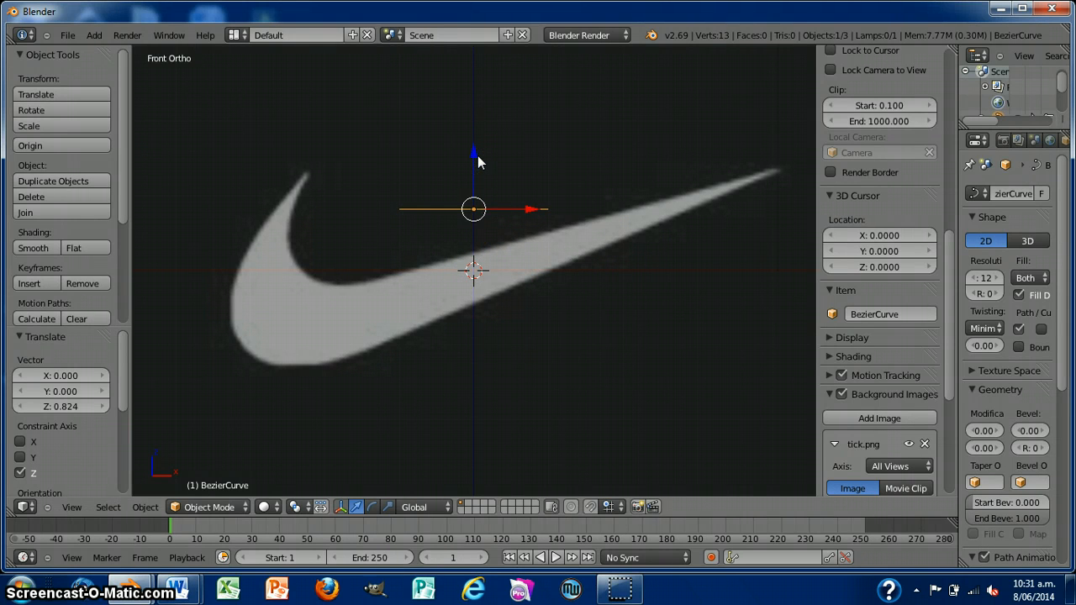
# Step: Flatten the curve into a straight line by moving its raised handle about -0.510 along Y in Edit Mode, and return to Object Mode
pyautogui.moveTo(608, 235); pyautogui.dragTo(610, 361, button='middle')
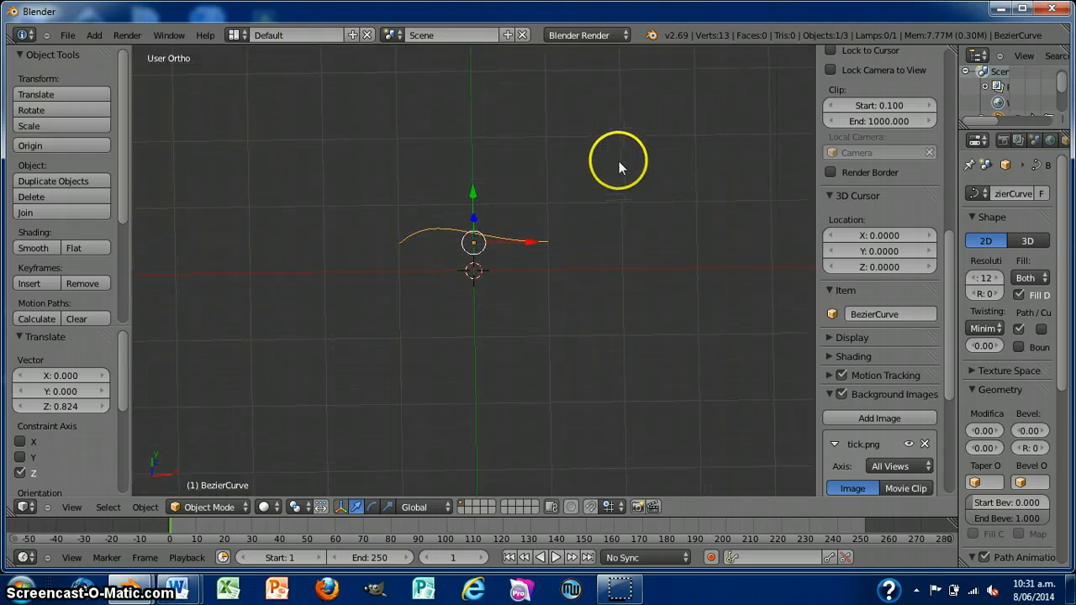
pyautogui.moveTo(616, 160); pyautogui.dragTo(620, 162, button='middle')
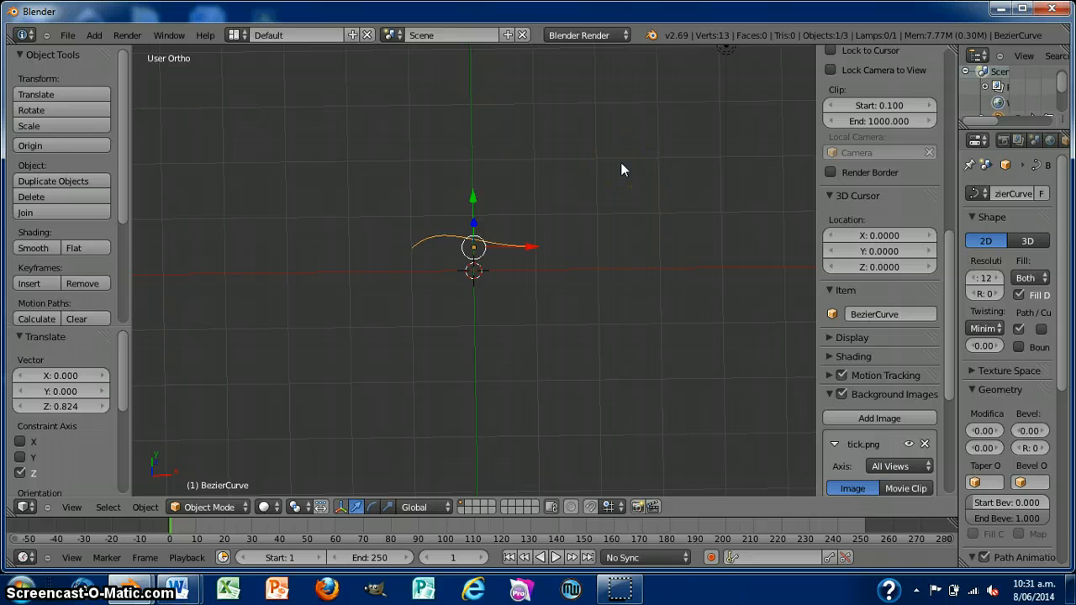
pyautogui.press('Tab')
pyautogui.scroll(2, 683, 214)
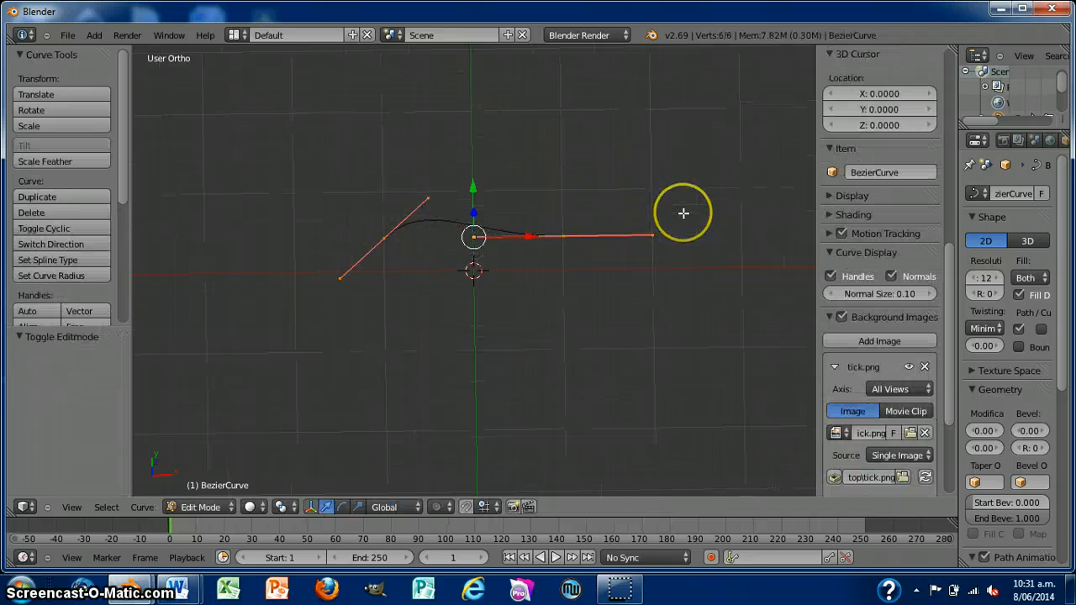
pyautogui.scroll(3, 683, 214)
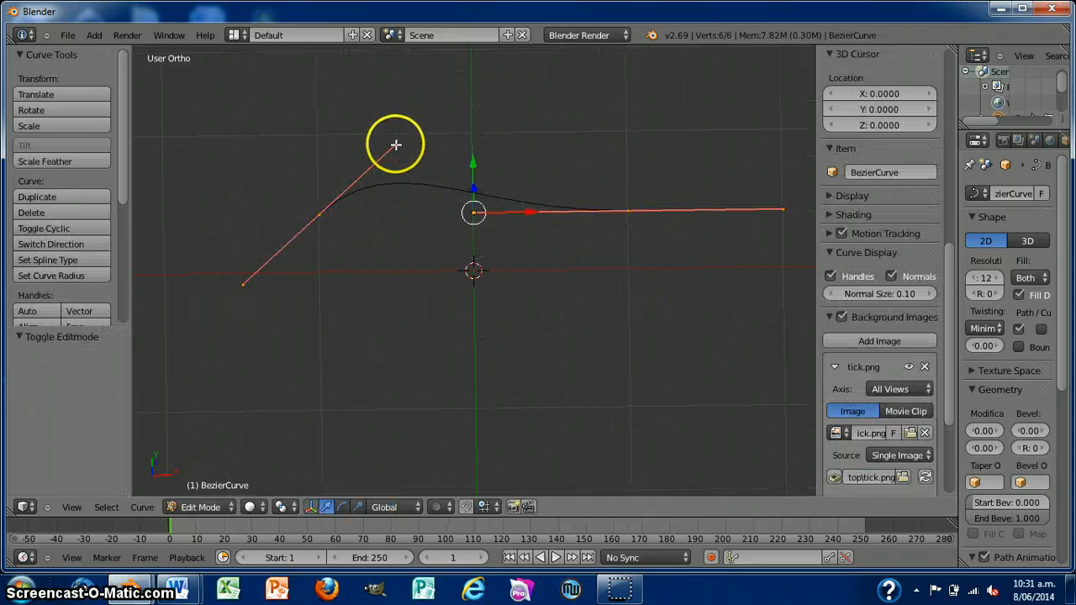
pyautogui.click(395, 145)
pyautogui.moveTo(396, 96); pyautogui.dragTo(406, 163)
pyautogui.moveTo(556, 170)
pyautogui.mouseDown(button='middle')
pyautogui.moveTo(556, 279)
pyautogui.moveTo(562, 189)
pyautogui.mouseUp(button='middle')
pyautogui.scroll(-3, 593, 249)
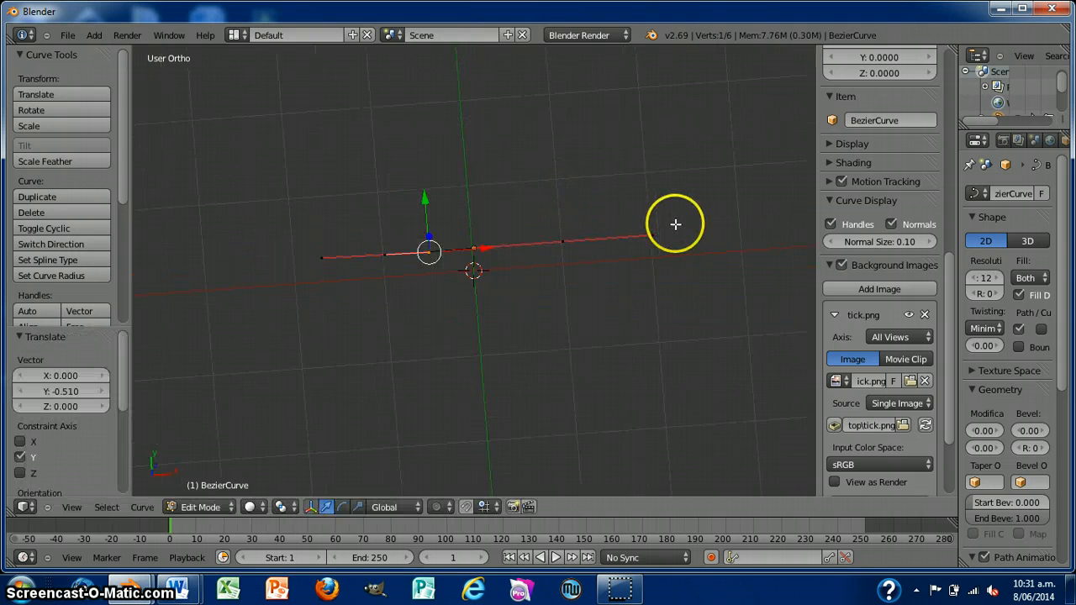
pyautogui.press('Tab')
pyautogui.scroll(-3, 622, 306)
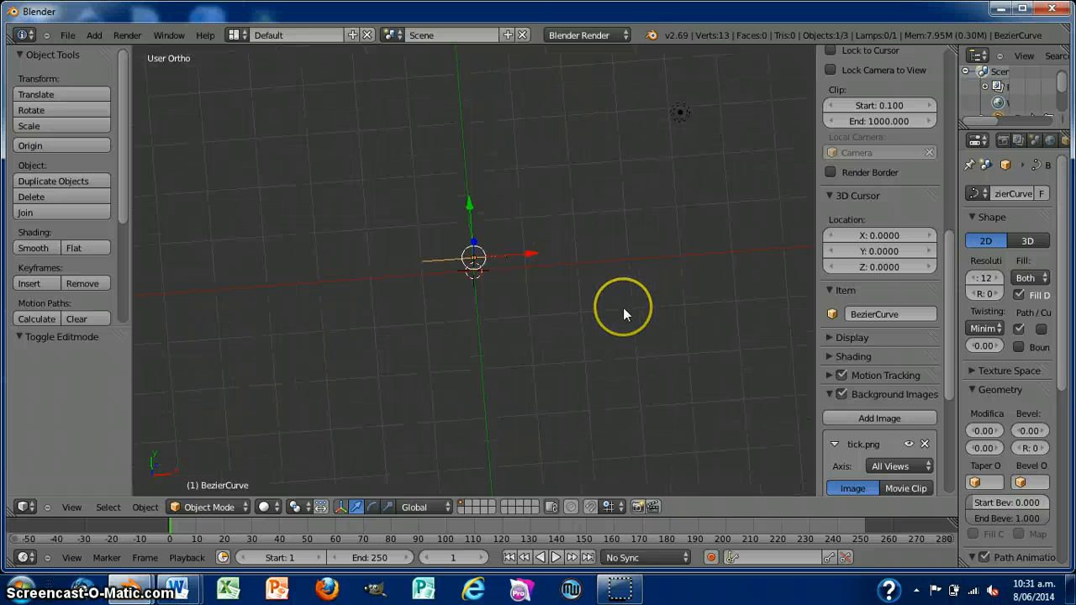
# Step: Return to the front orthographic view and convert the straightened curve with Mesh from Curve/Meta/Surf/Text
pyautogui.press('KP_1')
pyautogui.press('KP_5')
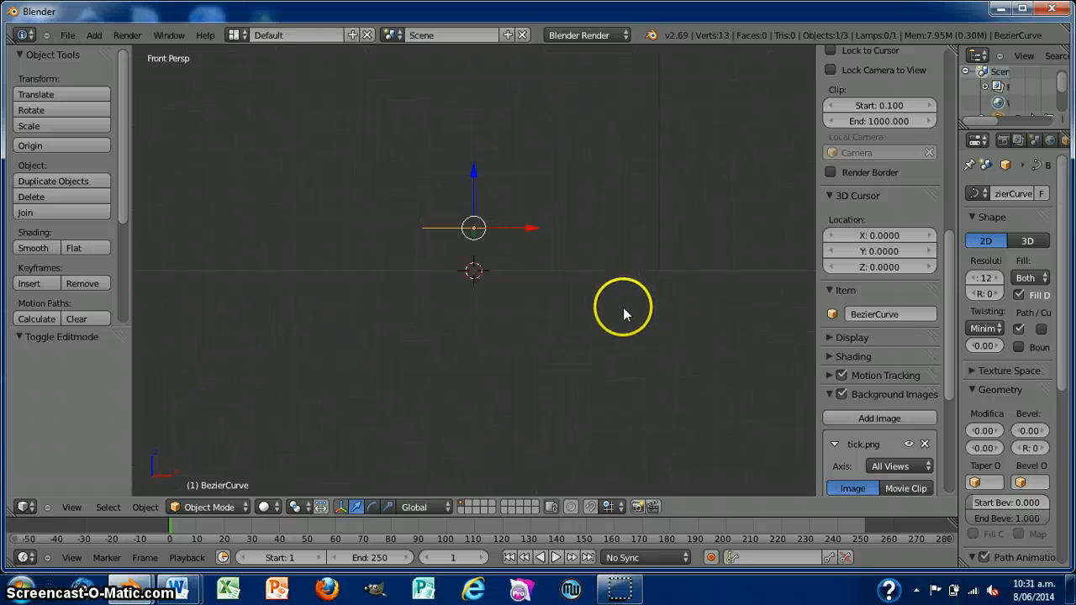
pyautogui.press('KP_5')
pyautogui.scroll(2, 605, 306)
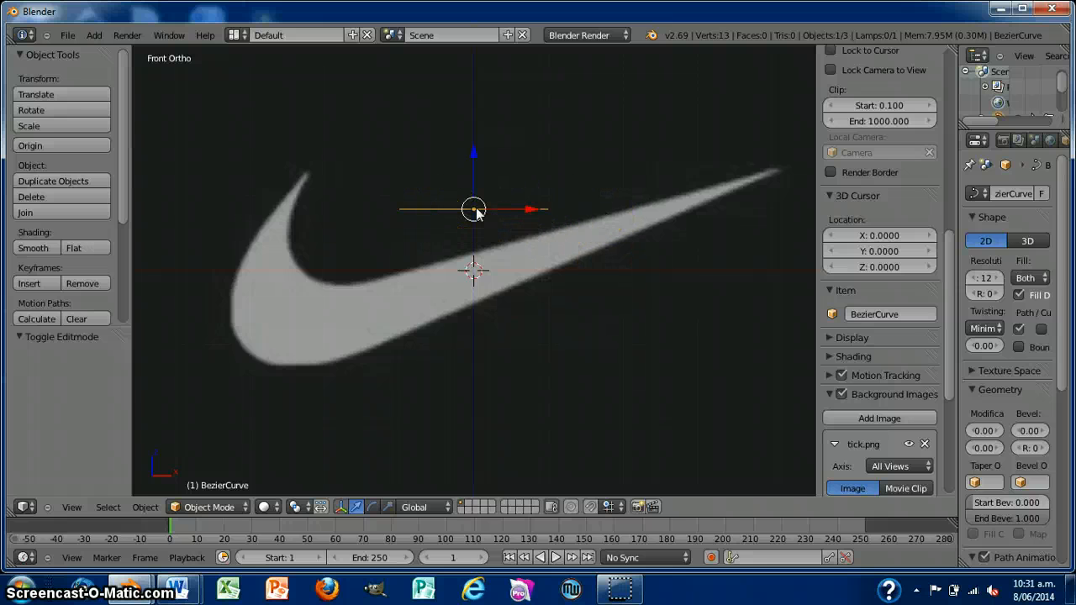
pyautogui.hotkey('alt', 'c')
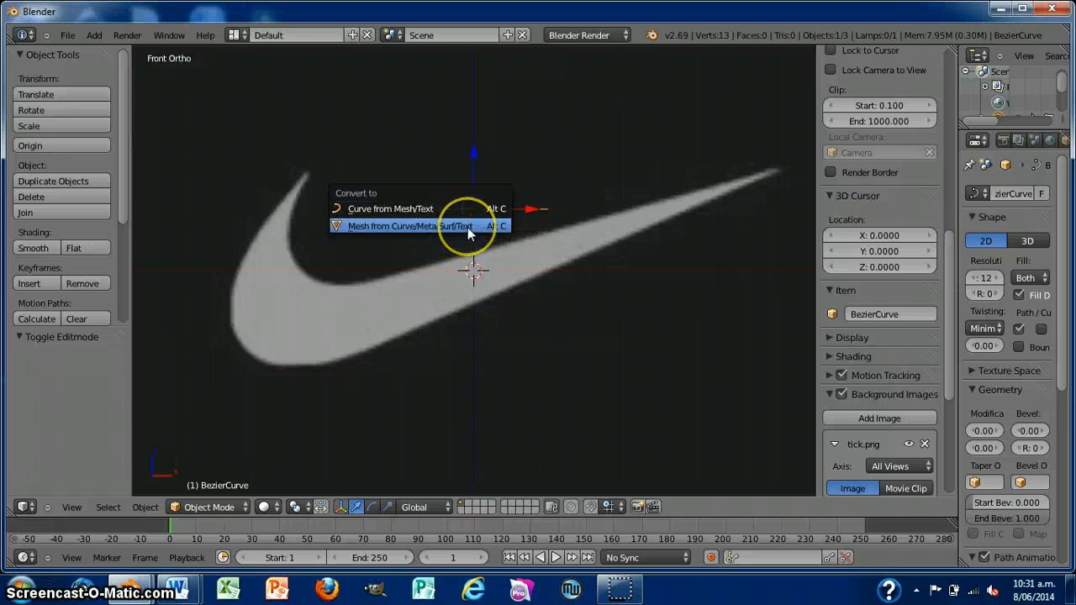
pyautogui.click(464, 227)
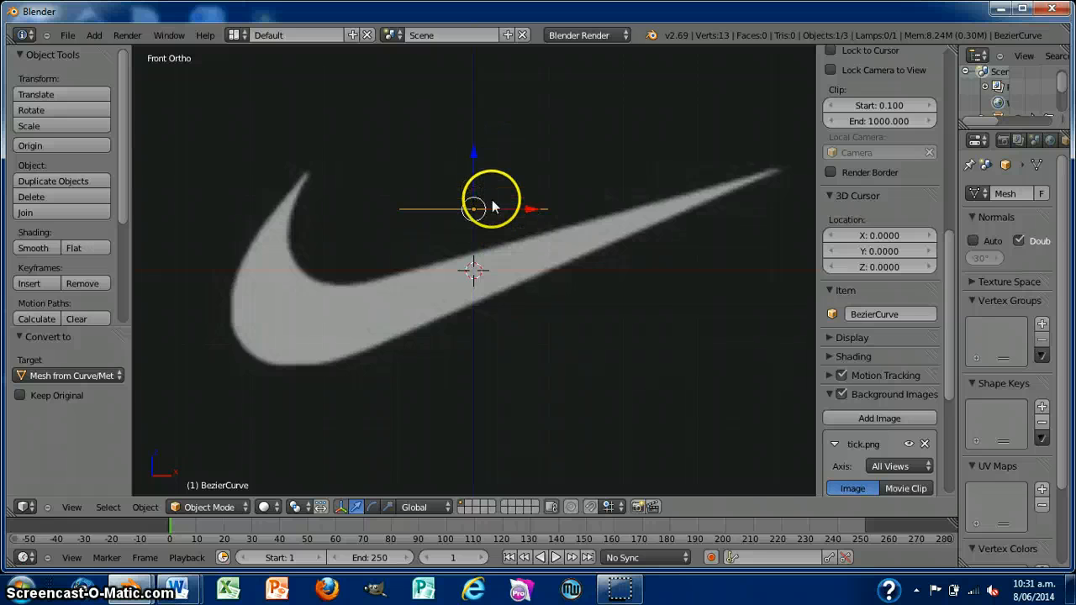
# Step: Rotate the line about -16.6° and move it about -0.518 along Z onto the tick's upper edge
pyautogui.press('r')
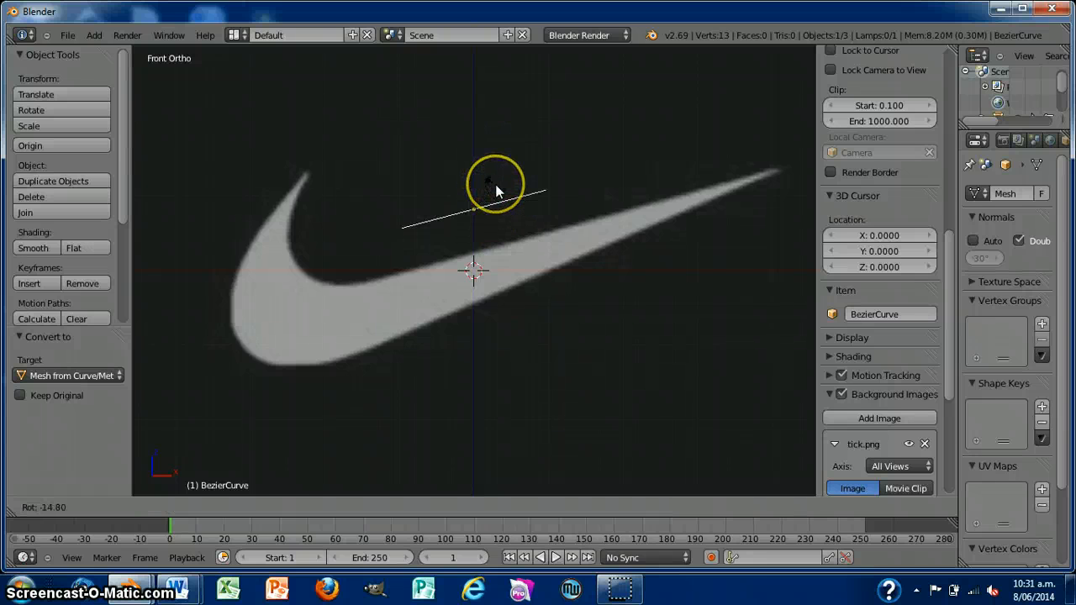
pyautogui.click(495, 185)
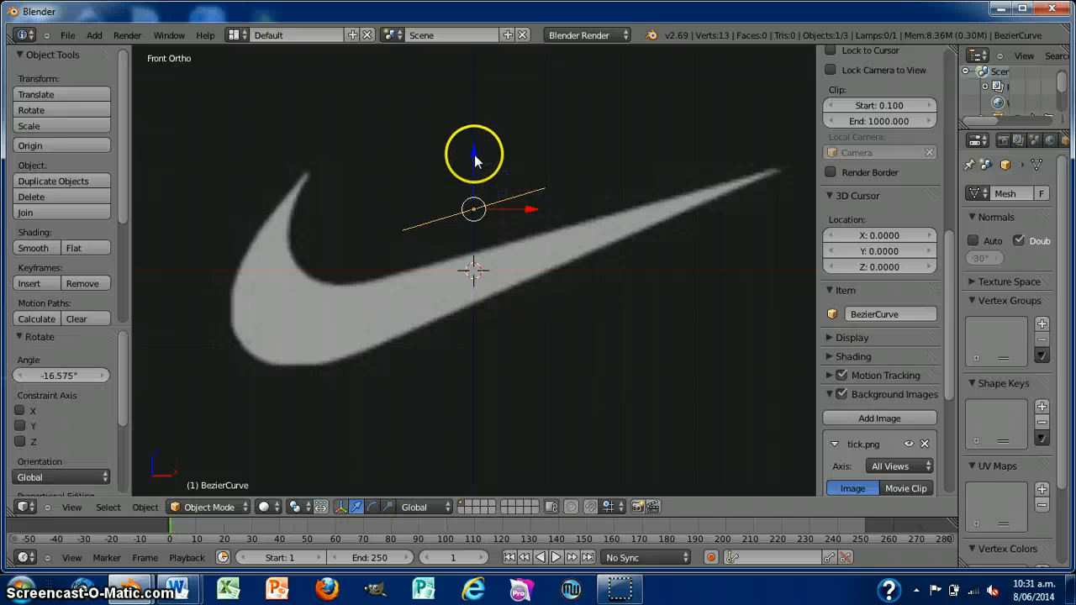
pyautogui.moveTo(474, 158); pyautogui.dragTo(480, 197)
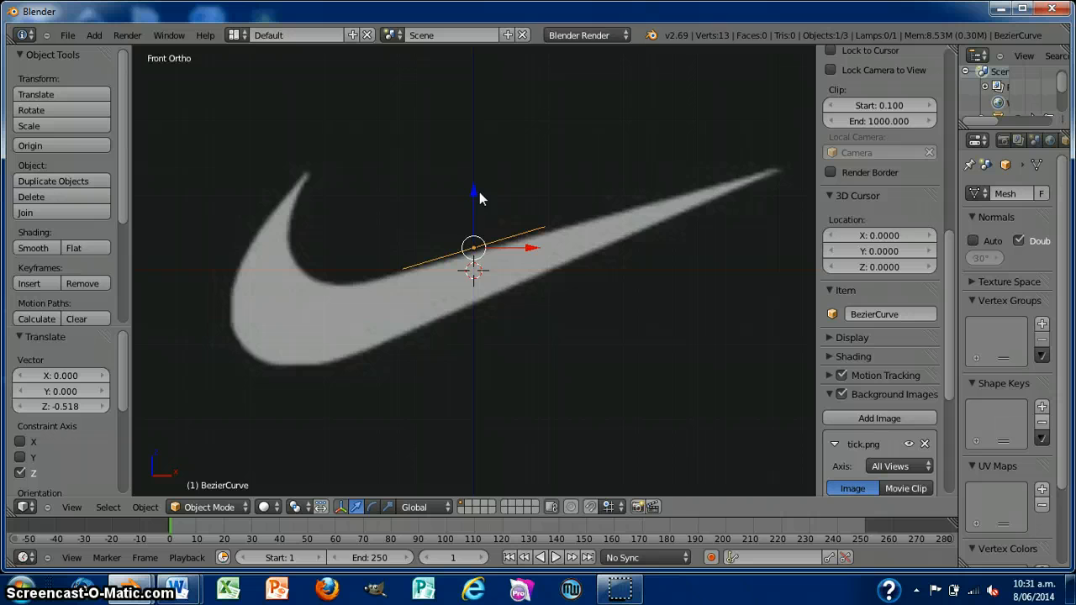
# Step: In Edit Mode, move the line's upper end vertex about -0.014 along Z, closer to the tick's edge
pyautogui.press('Tab')
pyautogui.scroll(5, 580, 290)
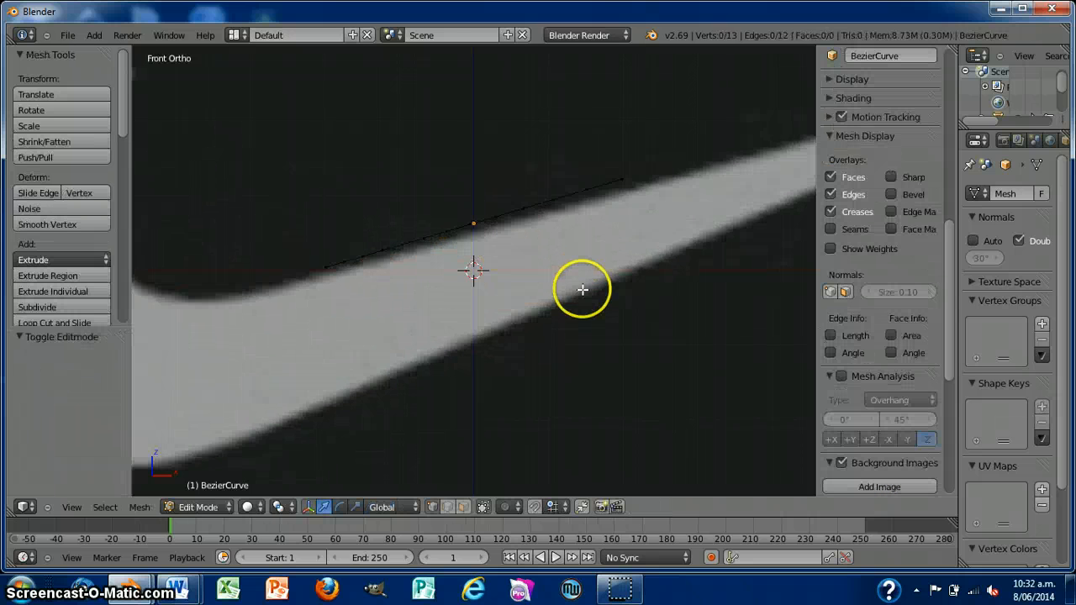
pyautogui.scroll(2, 581, 290)
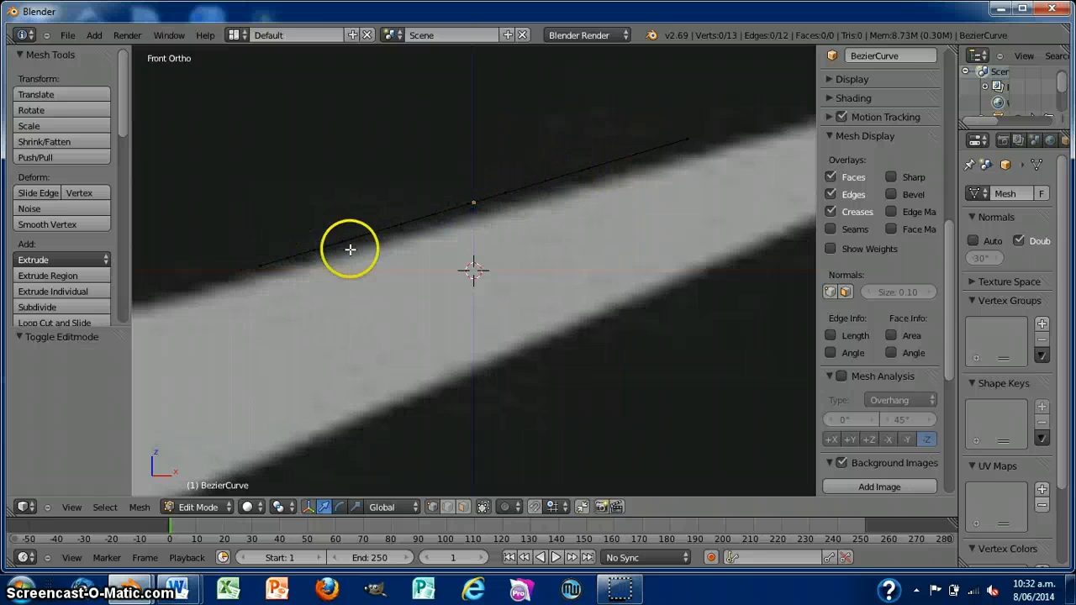
pyautogui.rightClick(684, 138)
pyautogui.moveTo(689, 83)
pyautogui.mouseDown()
pyautogui.moveTo(690, 58)
pyautogui.moveTo(689, 101)
pyautogui.moveTo(689, 77)
pyautogui.moveTo(688, 86)
pyautogui.mouseUp()
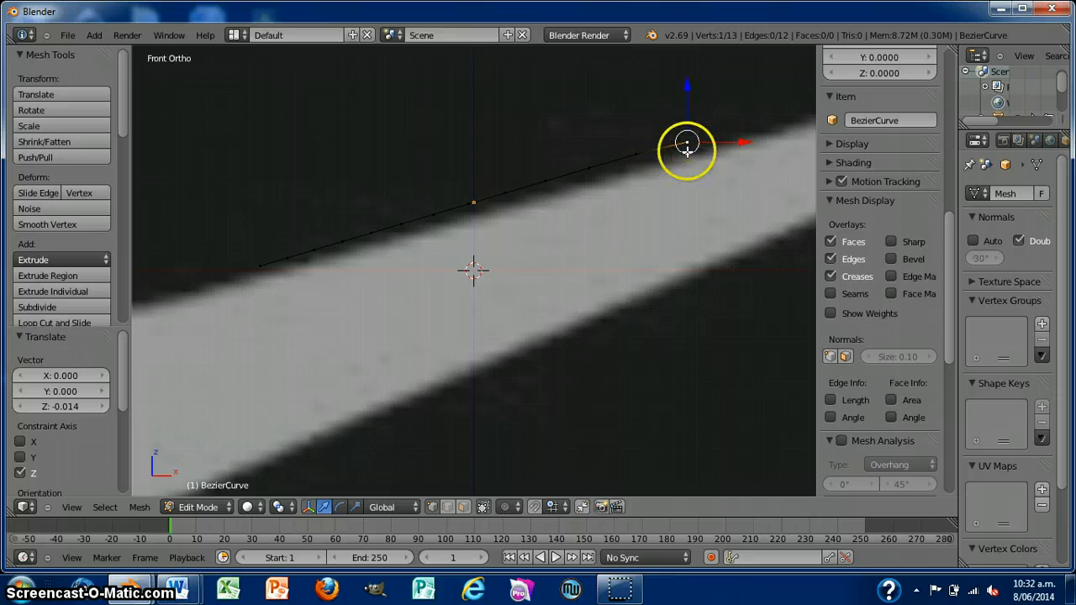
pyautogui.scroll(-3, 687, 161)
pyautogui.scroll(1, 677, 168)
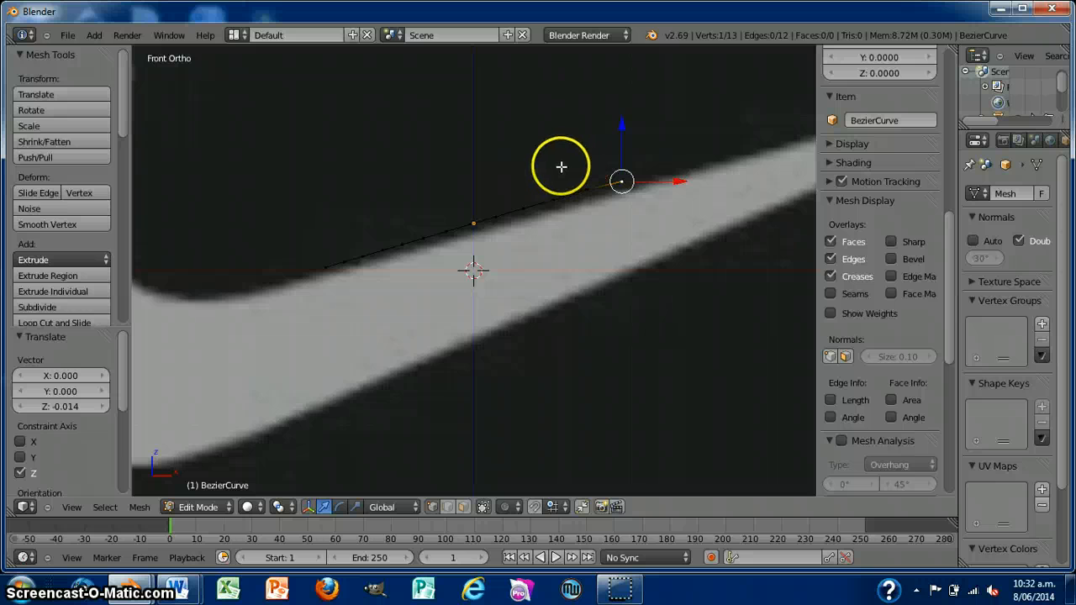
# Step: Box-select all the line's vertices except the upper end one and delete them
pyautogui.press('a')
pyautogui.scroll(1, 461, 162)
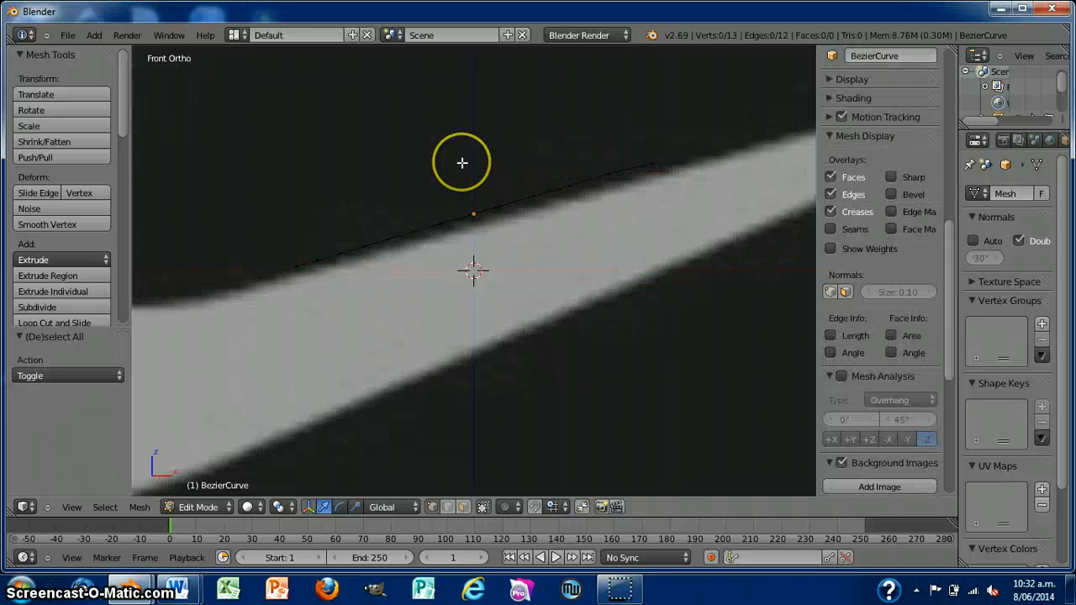
pyautogui.press('b')
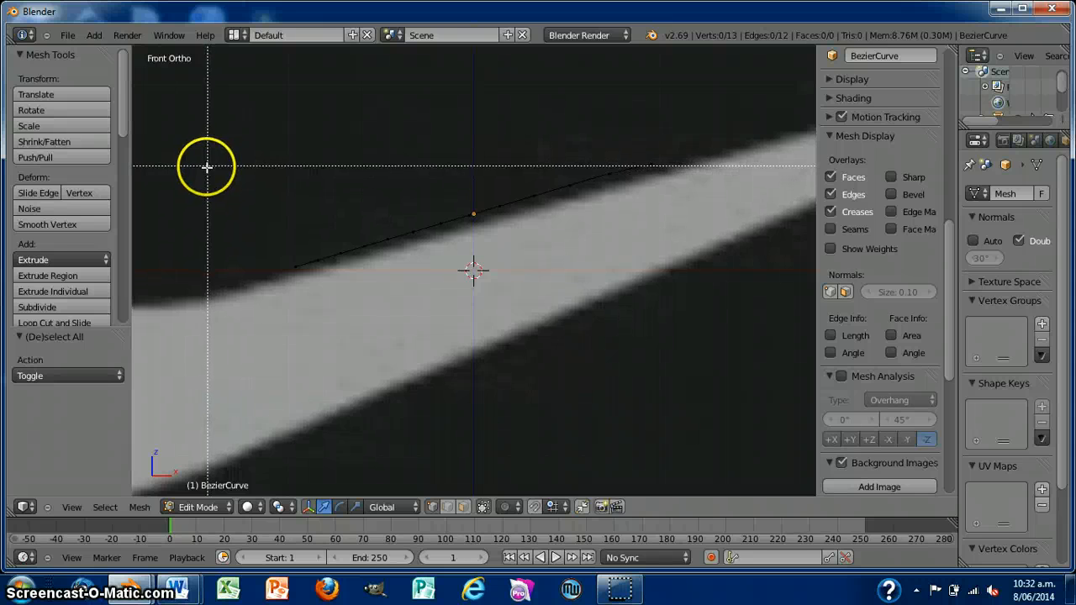
pyautogui.moveTo(207, 168); pyautogui.dragTo(639, 285)
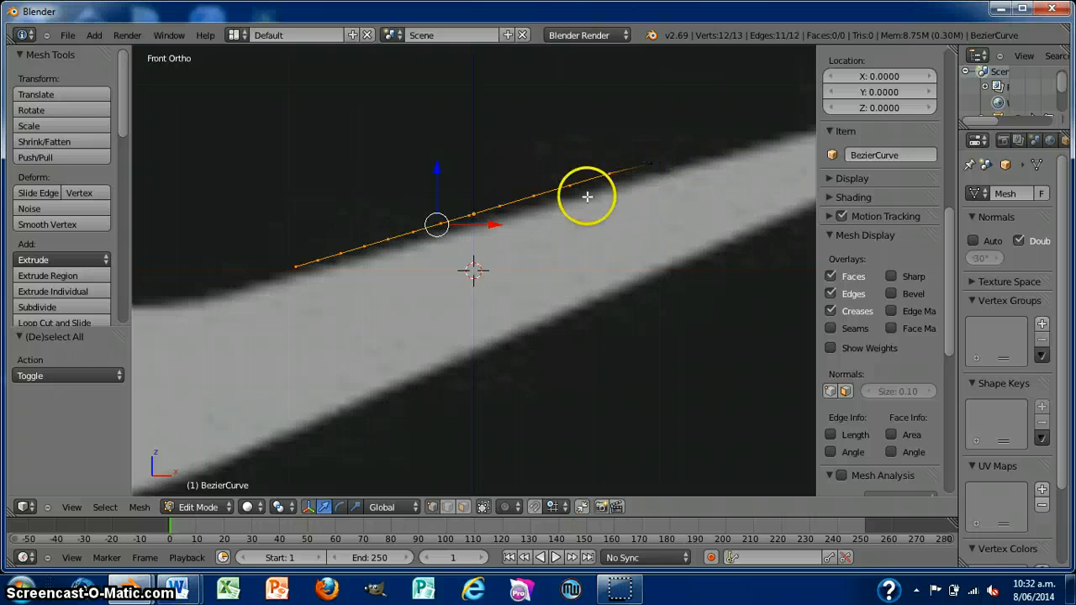
pyautogui.press('x')
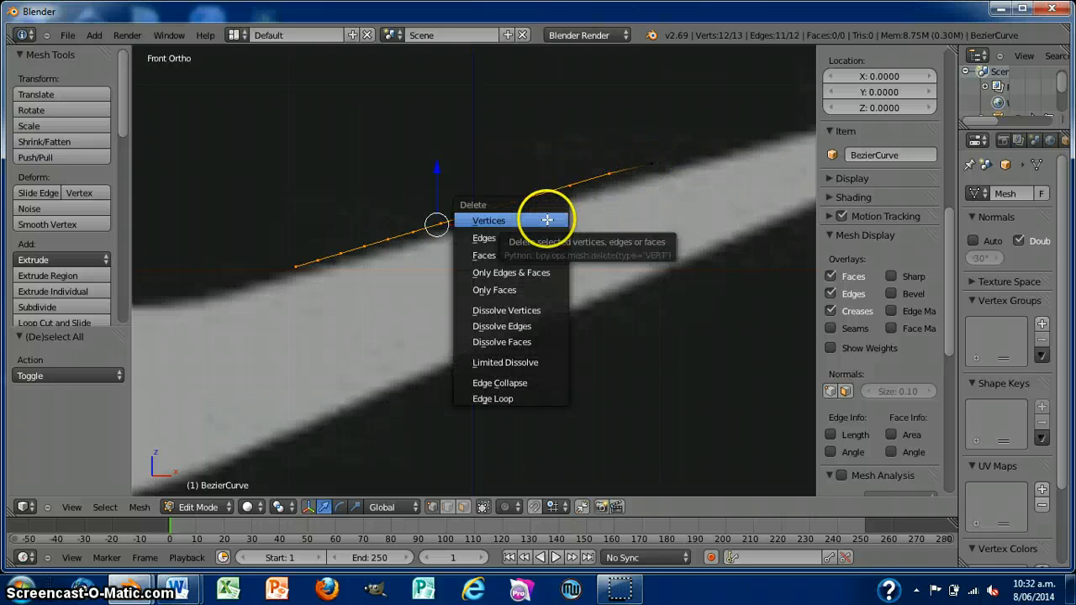
pyautogui.click(548, 221)
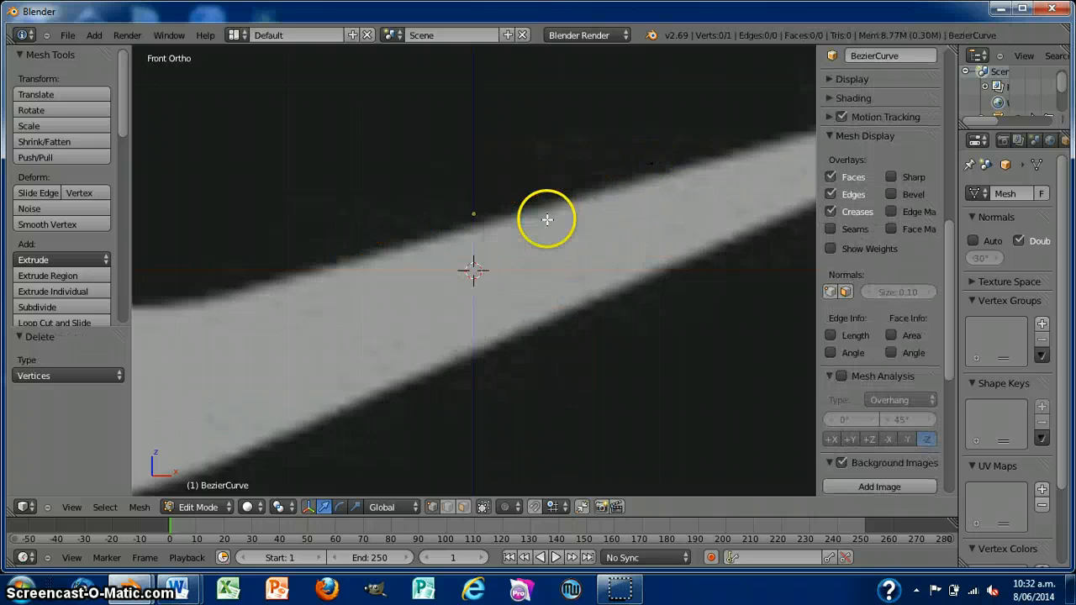
# Step: Select the remaining vertex and move it about 2.491 along X and 0.675 along Z, up the tick's edge towards its long tip
pyautogui.keyDown('ctrl'); pyautogui.click(651, 164); pyautogui.keyUp('ctrl')
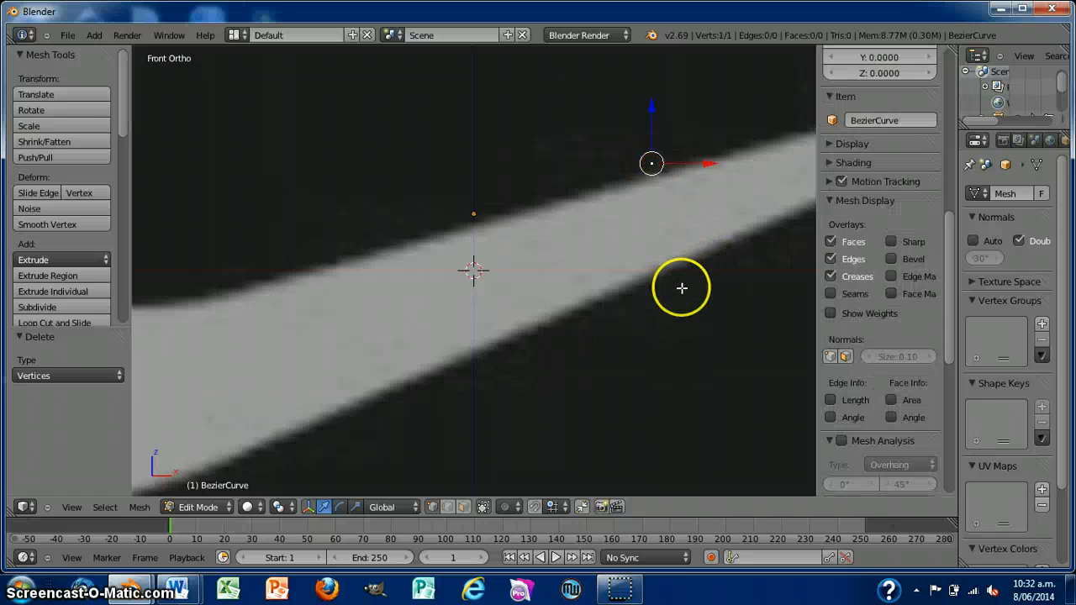
pyautogui.moveTo(682, 288); pyautogui.dragTo(482, 392, button='middle')
pyautogui.press('KP_1')
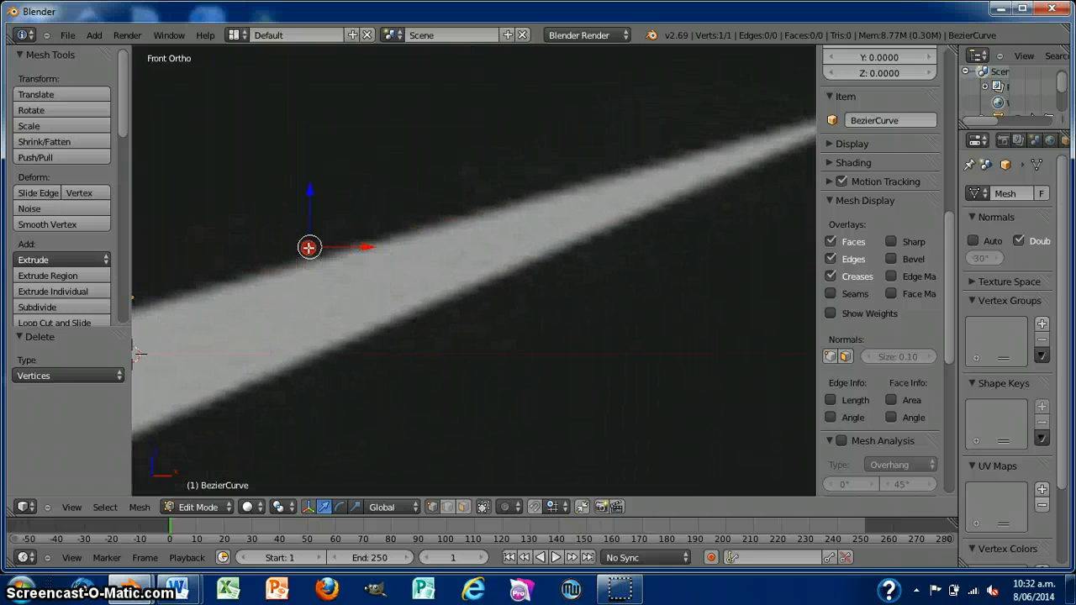
pyautogui.moveTo(320, 248); pyautogui.dragTo(387, 216)
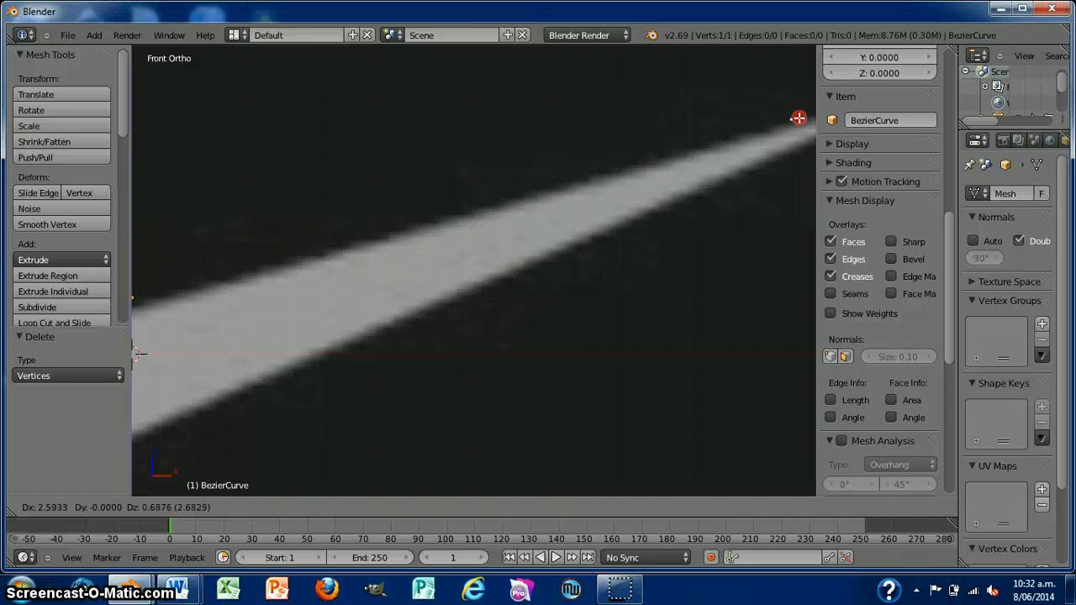
pyautogui.rightClick(798, 118)
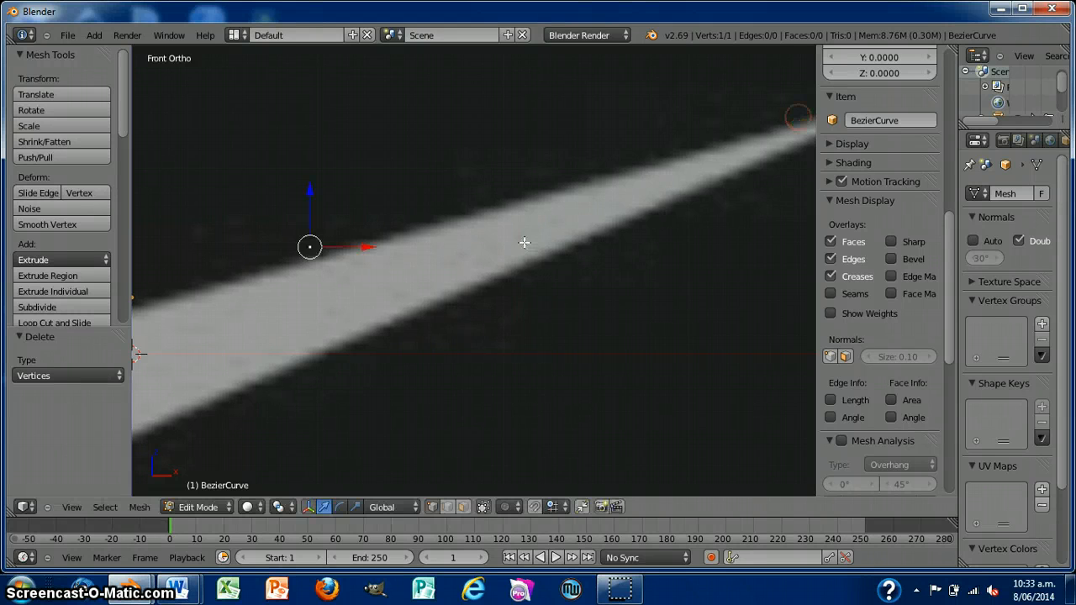
pyautogui.press('g')
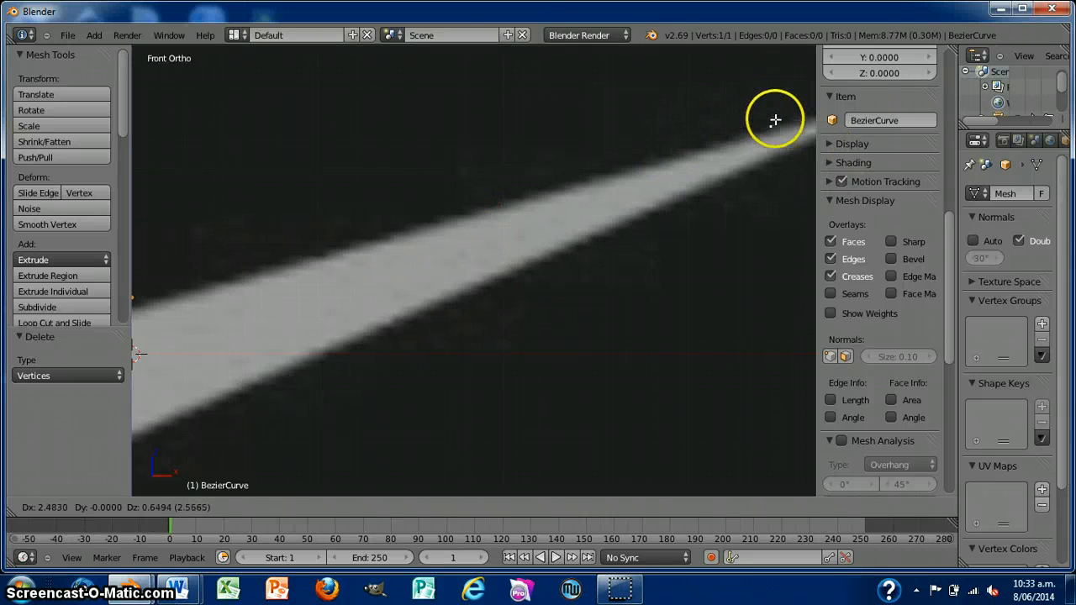
pyautogui.click(776, 117)
pyautogui.click(780, 187)
# Step: Move the vertex about 0.569 along X and 0.153 along Z onto the tick's long tip
pyautogui.scroll(-2, 780, 187)
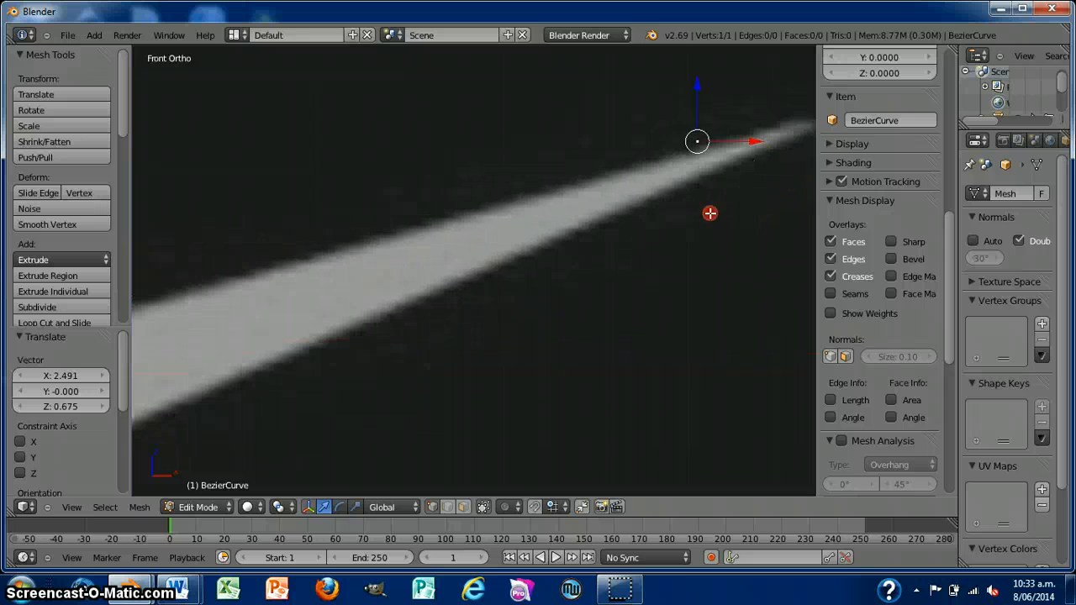
pyautogui.click(763, 219)
pyautogui.keyDown('shift'); pyautogui.moveTo(763, 219); pyautogui.dragTo(640, 269, button='middle'); pyautogui.keyUp('shift')
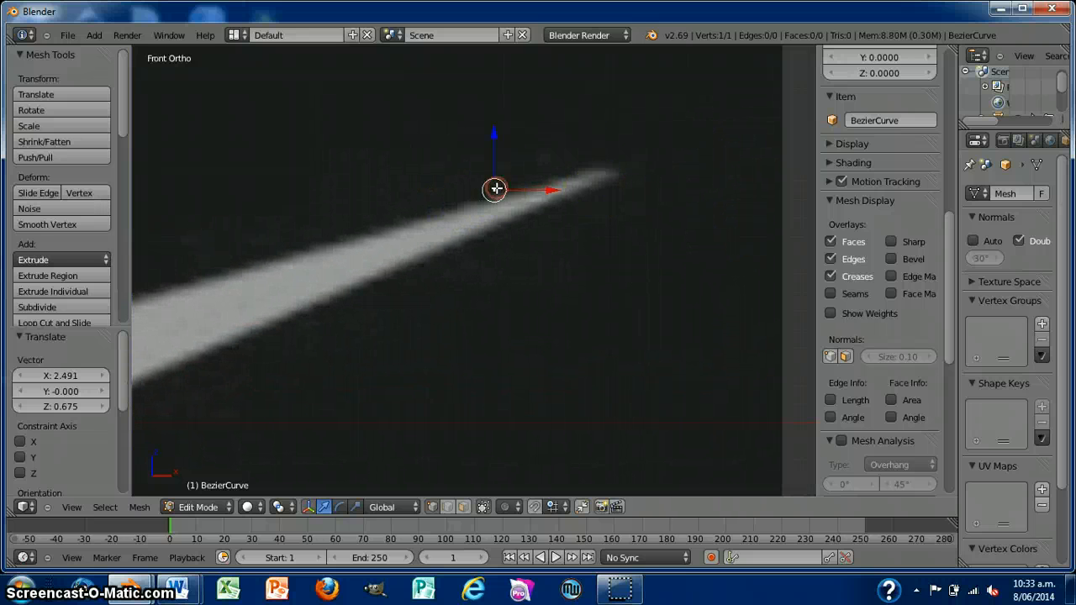
pyautogui.press('g')
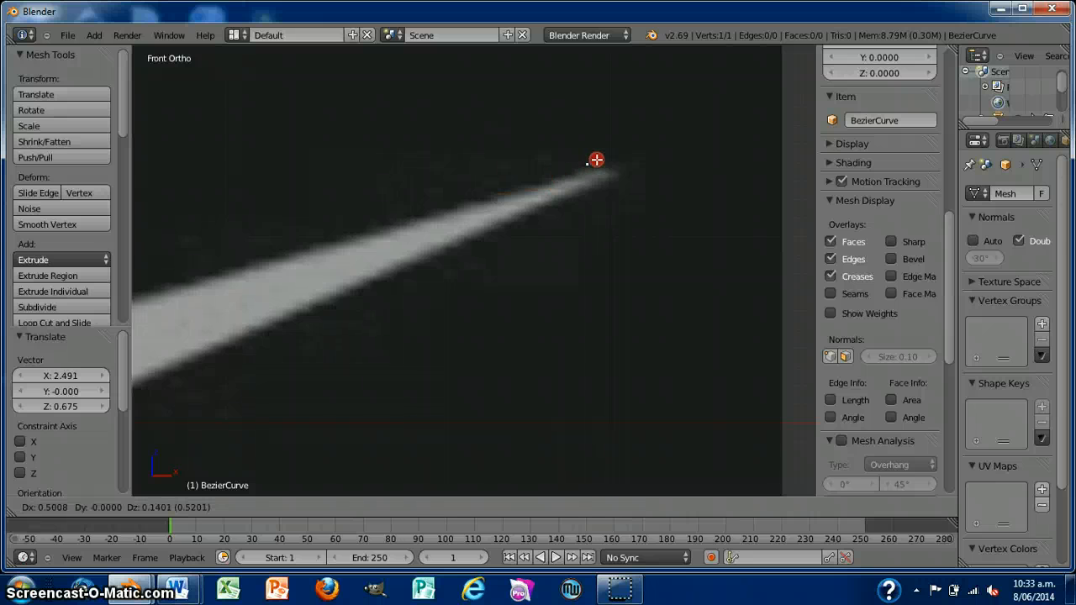
pyautogui.click(605, 158)
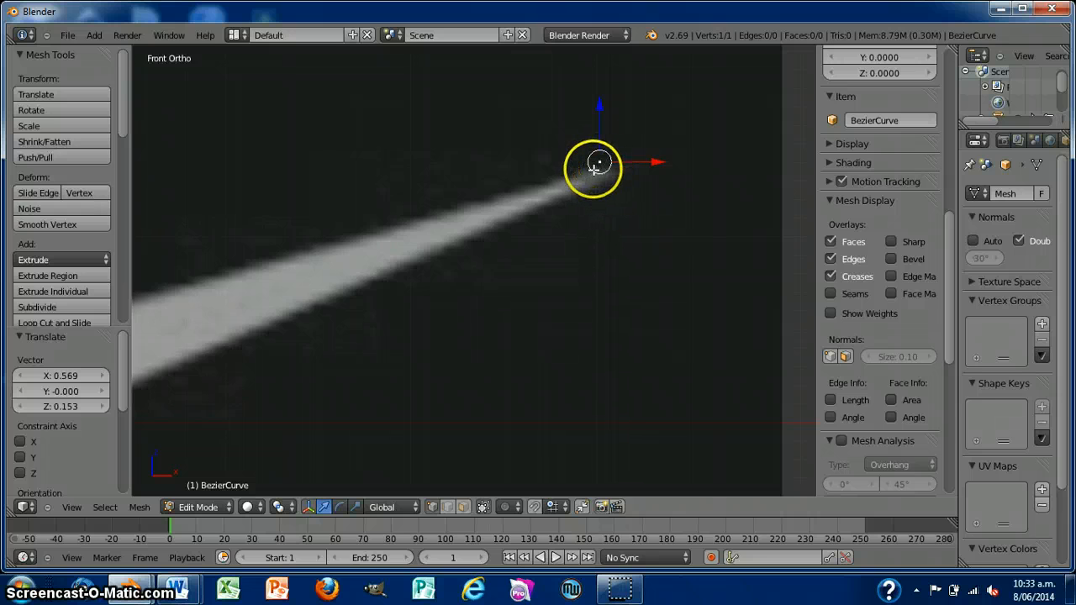
# Step: In the front view, extrude the tip vertex about -5.527 along X and -1.567 along Z to where the tick's upper edge starts curving
pyautogui.scroll(-2, 593, 168)
pyautogui.keyDown('shift'); pyautogui.moveTo(452, 313); pyautogui.dragTo(665, 295, button='middle'); pyautogui.keyUp('shift')
pyautogui.scroll(-2, 633, 316)
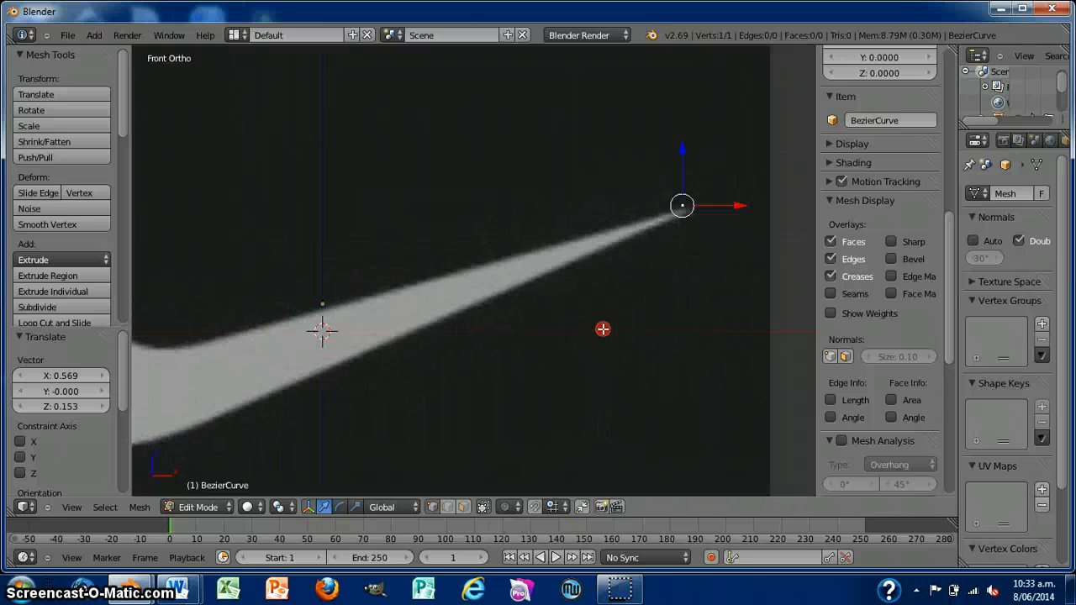
pyautogui.moveTo(602, 328); pyautogui.dragTo(605, 328, button='middle')
pyautogui.press('KP_1')
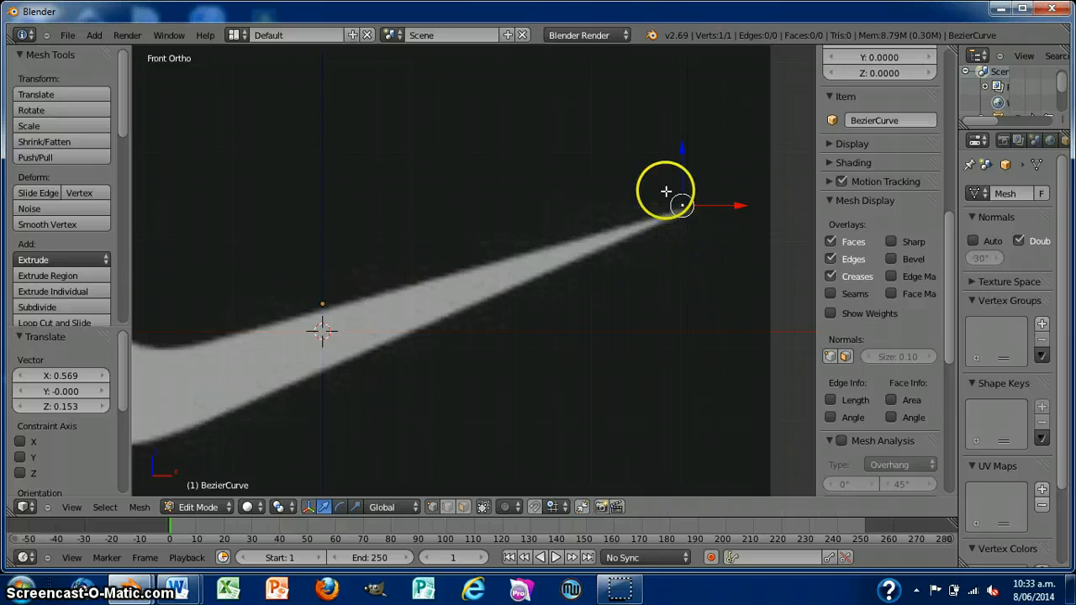
pyautogui.press('e')
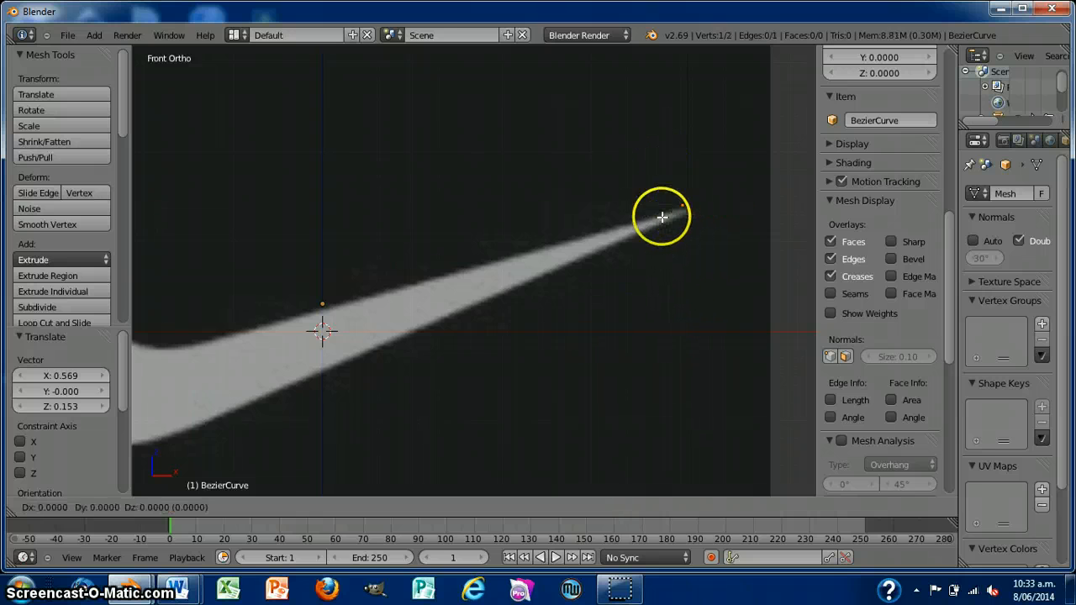
pyautogui.click(193, 347)
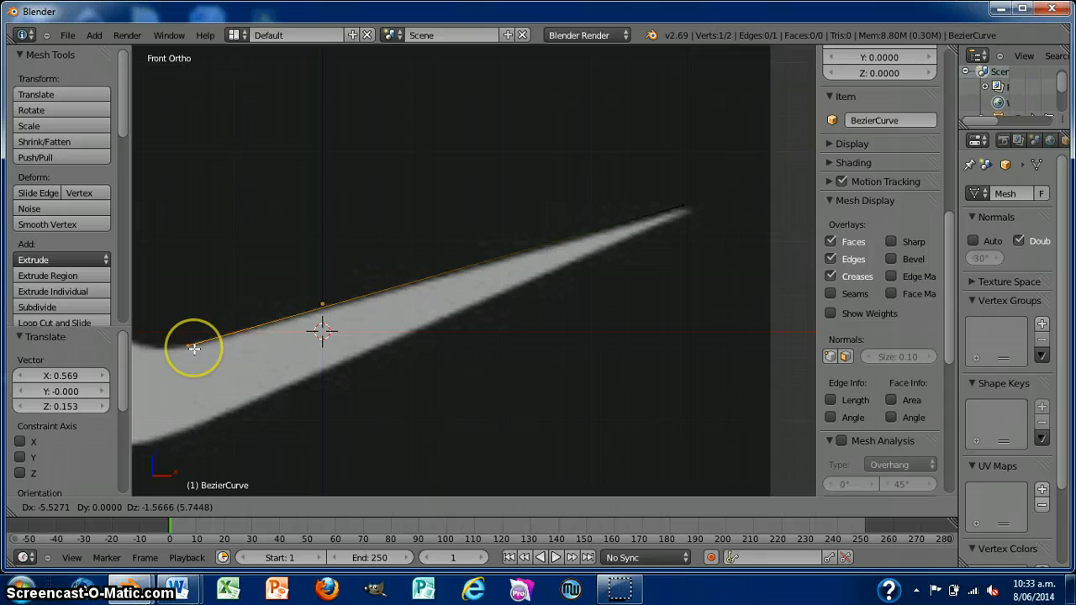
pyautogui.click(193, 348)
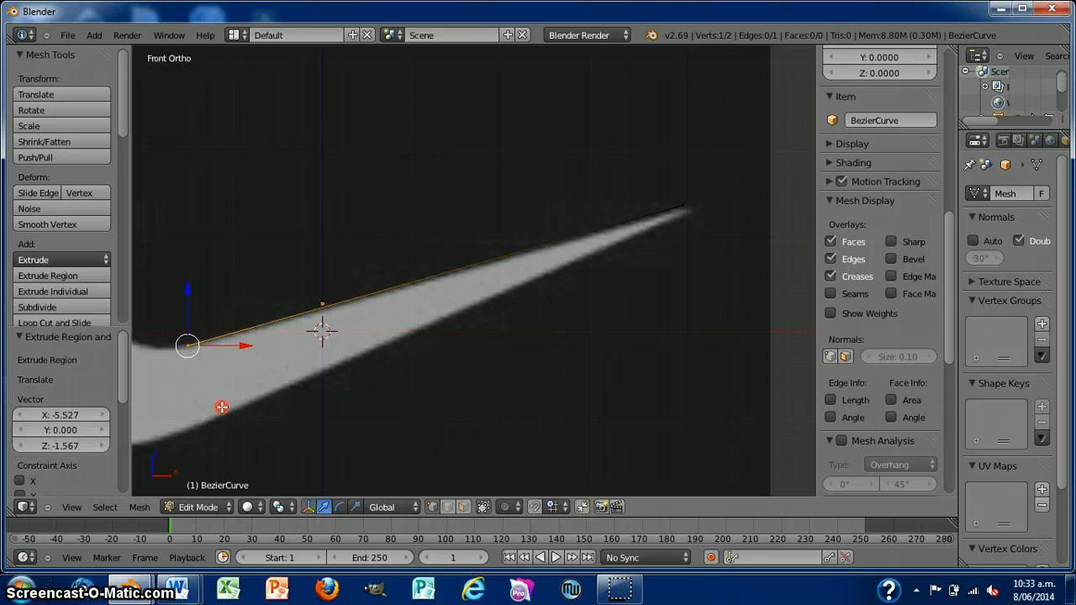
# Step: Extrude two vertices along the bottom of the tick's inner curve, about -0.127 and -0.202 along X, each about -0.007 along Z
pyautogui.keyDown('shift'); pyautogui.moveTo(221, 407); pyautogui.dragTo(567, 306, button='middle'); pyautogui.keyUp('shift')
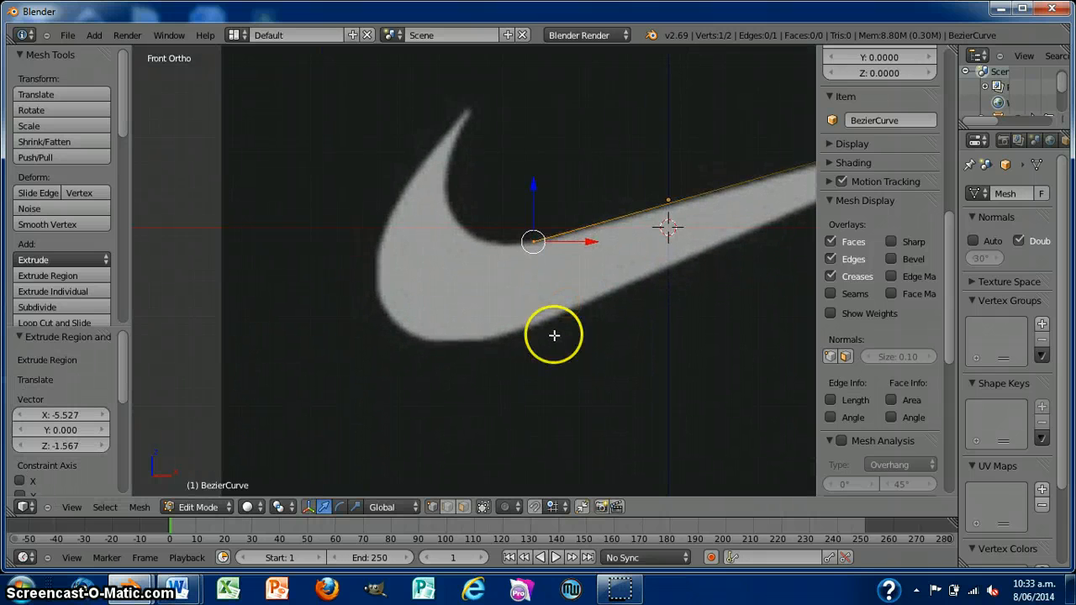
pyautogui.scroll(4, 554, 335)
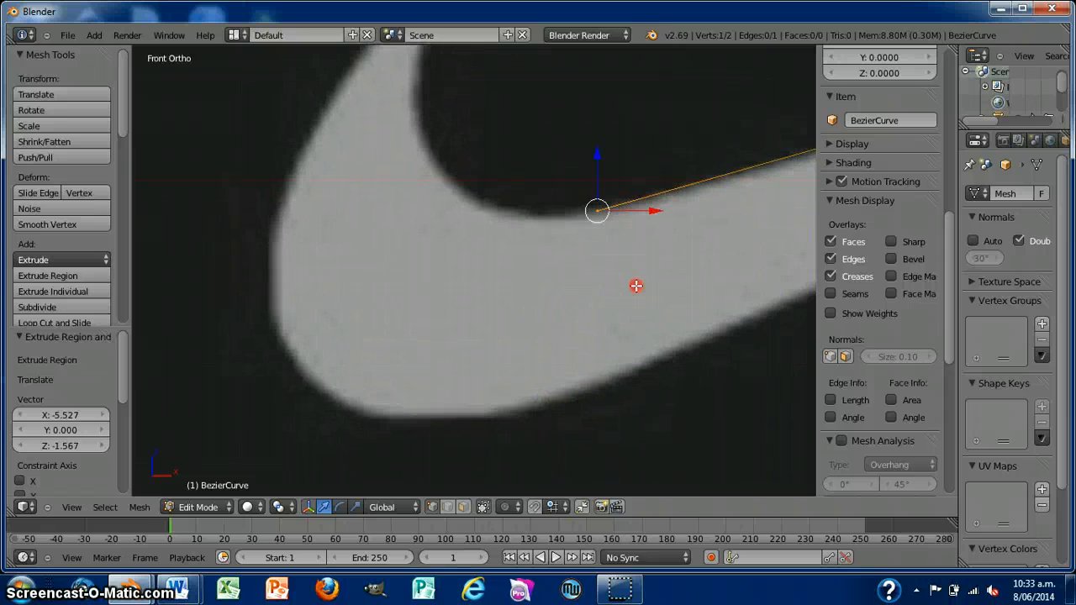
pyautogui.keyDown('shift'); pyautogui.moveTo(636, 286); pyautogui.dragTo(572, 375, button='middle'); pyautogui.keyUp('shift')
pyautogui.scroll(2, 572, 373)
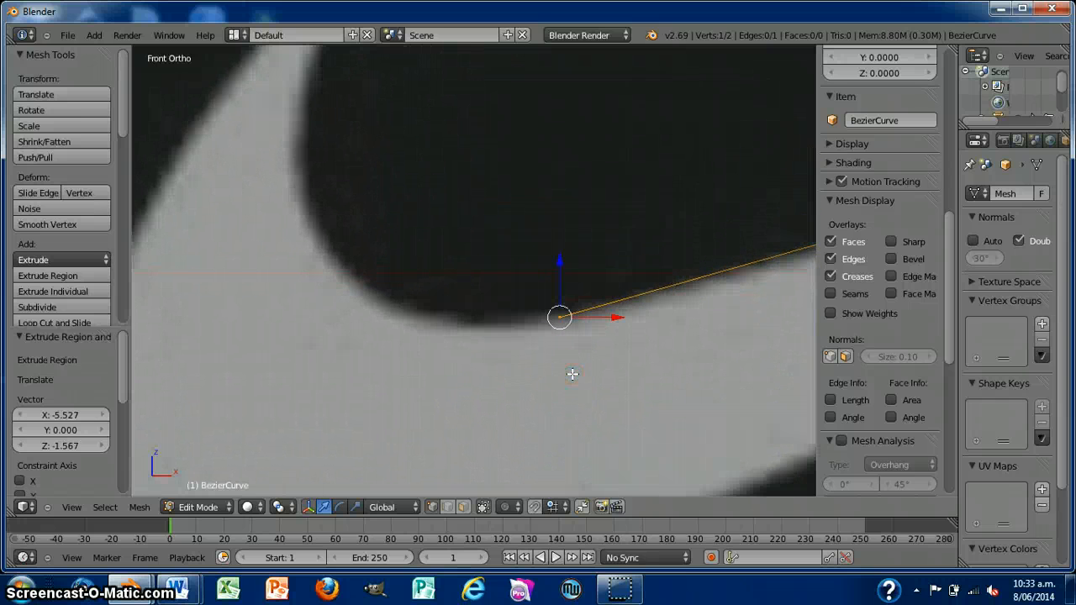
pyautogui.scroll(-2, 573, 374)
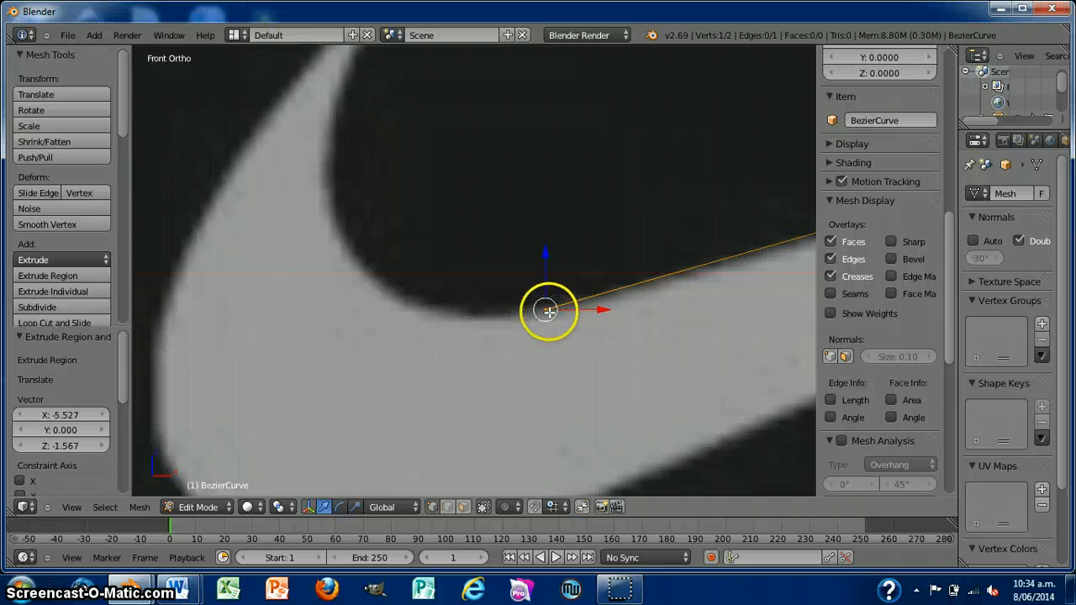
pyautogui.press('e')
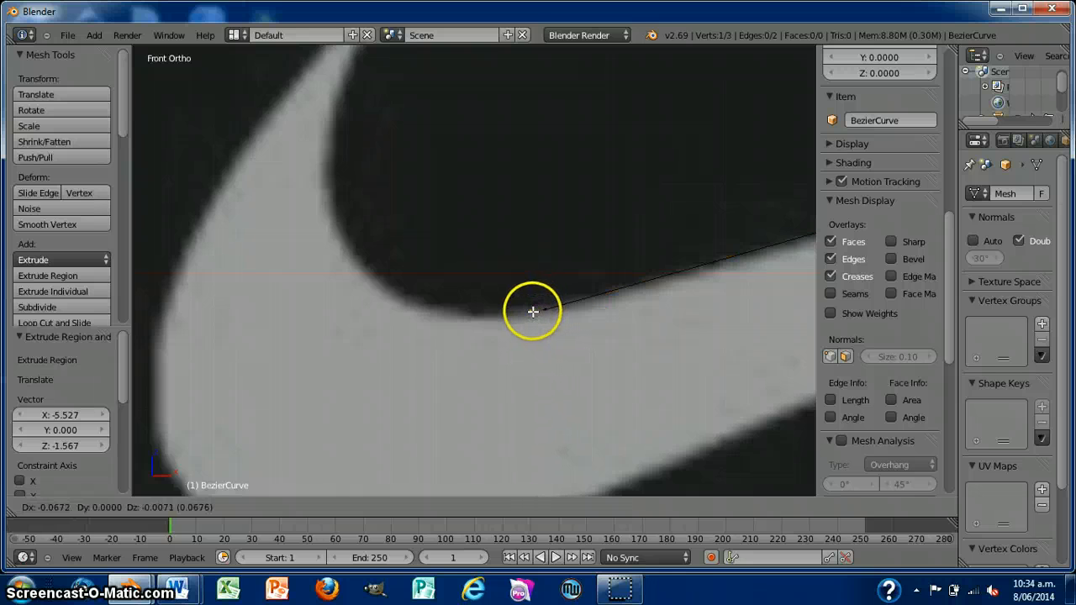
pyautogui.click(519, 311)
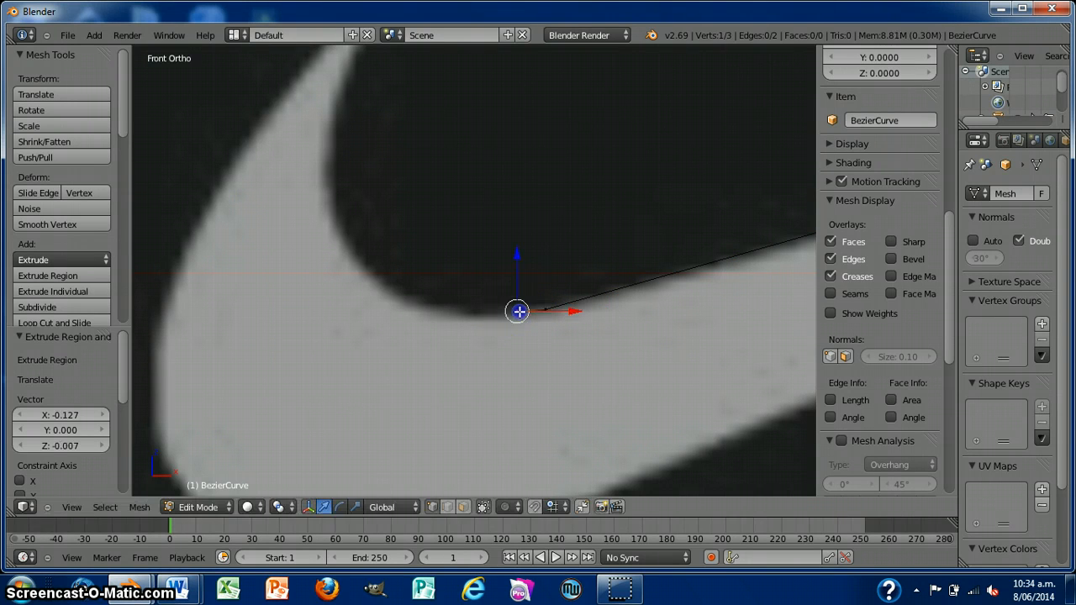
pyautogui.click(474, 312)
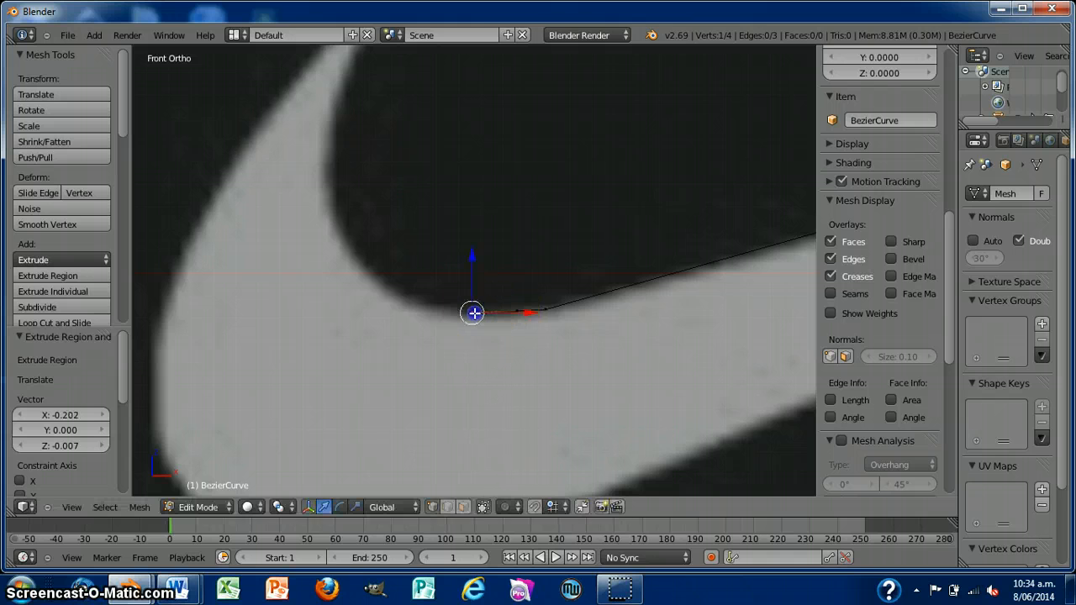
# Step: Extrude three more vertices around the rising bend of the inner curve, the first about -0.205 along X and 0.042 along Z
pyautogui.click(422, 303)
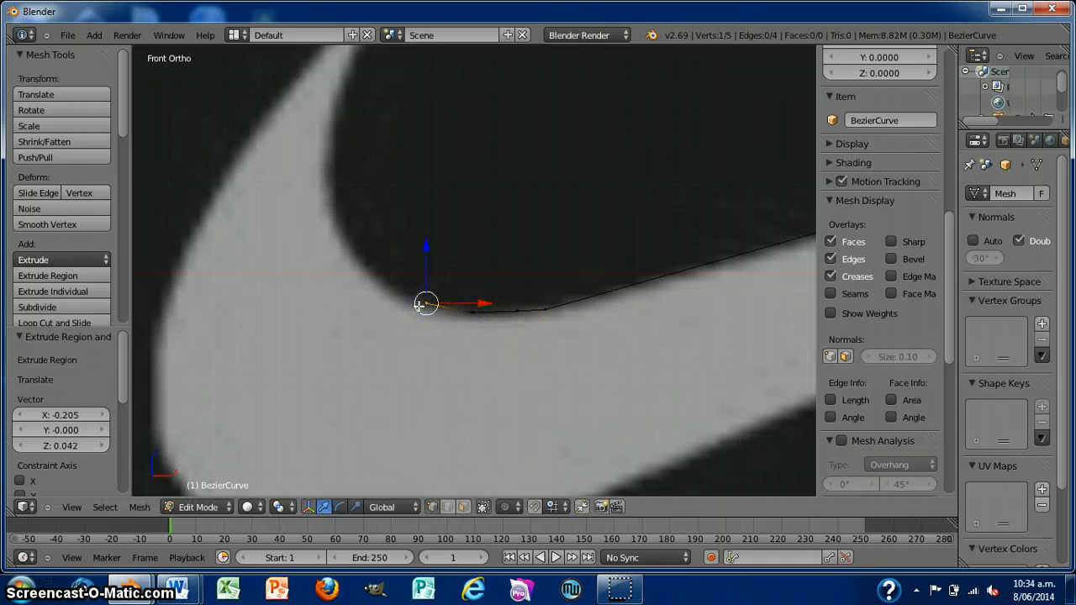
pyautogui.press('e')
pyautogui.click(384, 286)
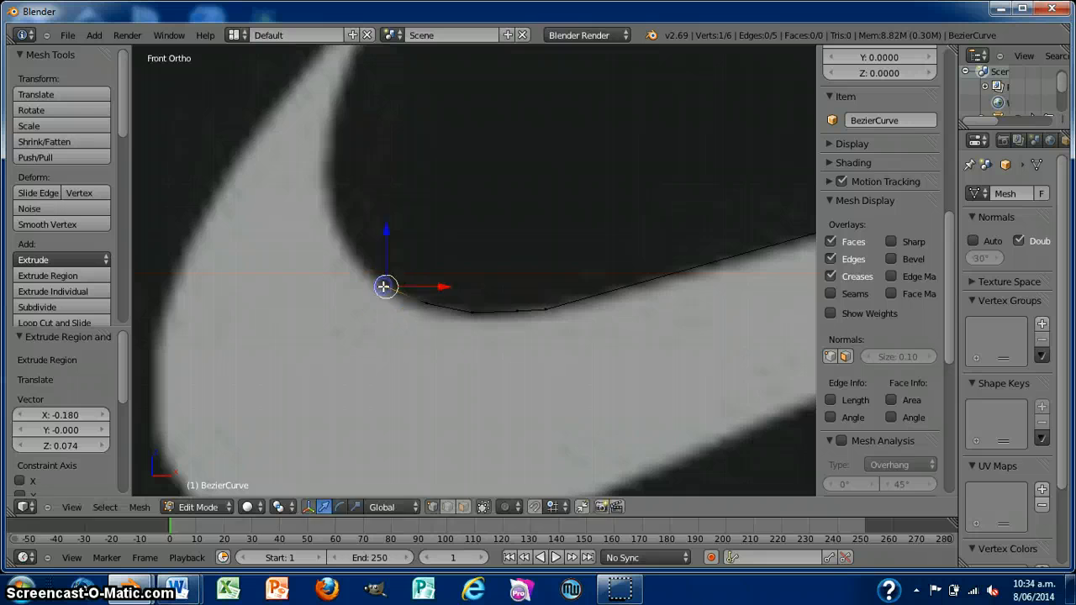
pyautogui.press('e')
pyautogui.click(358, 261)
# Step: Extrude three vertices up the steep part of the inner curve, about 0.127, 0.138 and 0.212 along Z
pyautogui.press('e')
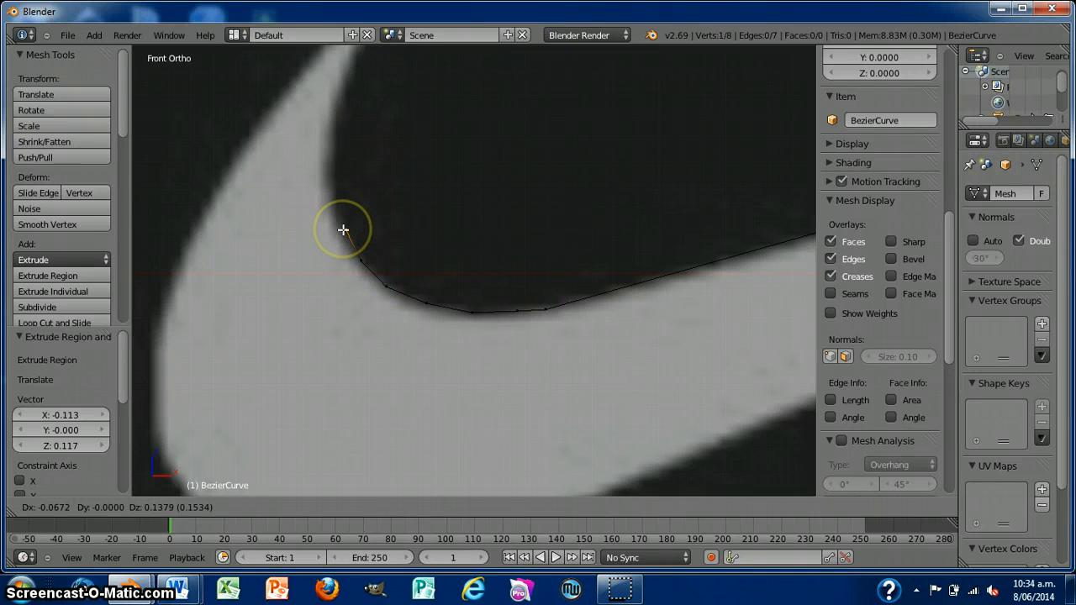
pyautogui.click(340, 229)
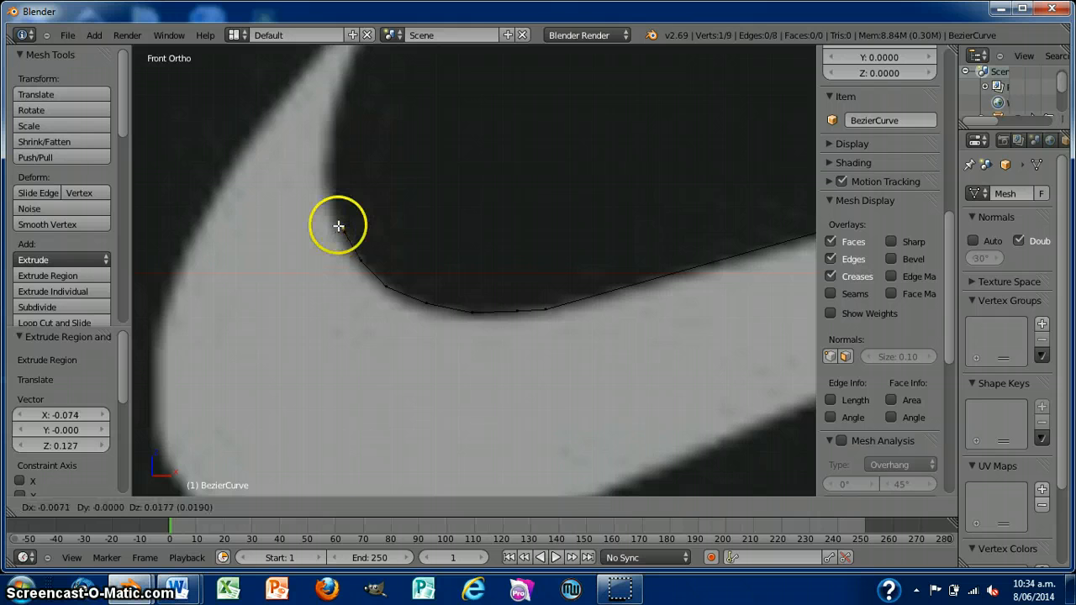
pyautogui.press('e')
pyautogui.click(334, 202)
pyautogui.press('e')
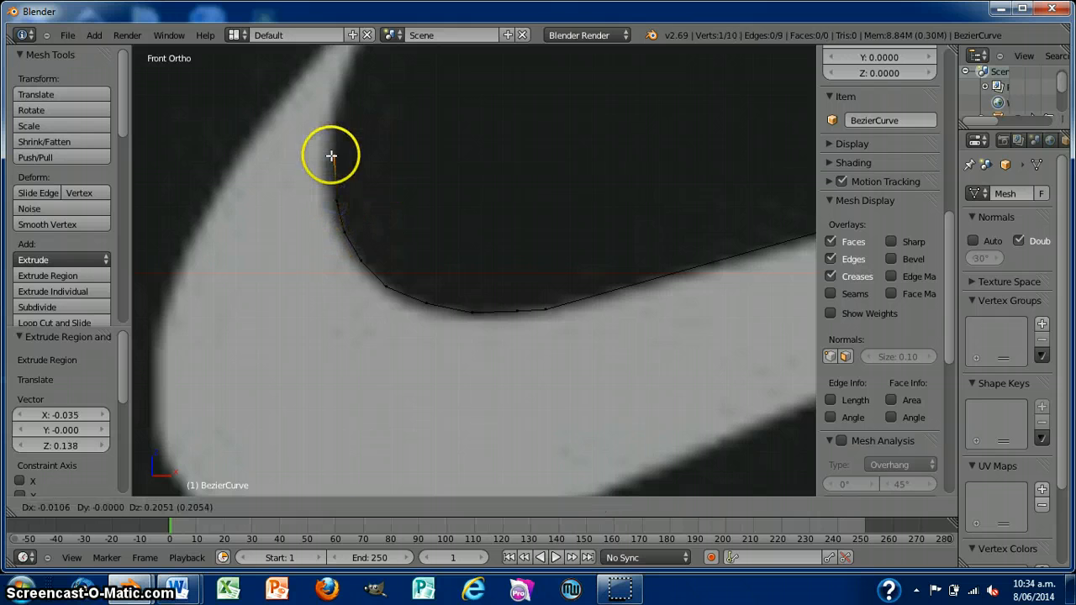
pyautogui.click(331, 154)
# Step: Extrude four vertices up the inner edge to the tick's short tip, the last about 0.106 along X and 0.159 along Z
pyautogui.press('e')
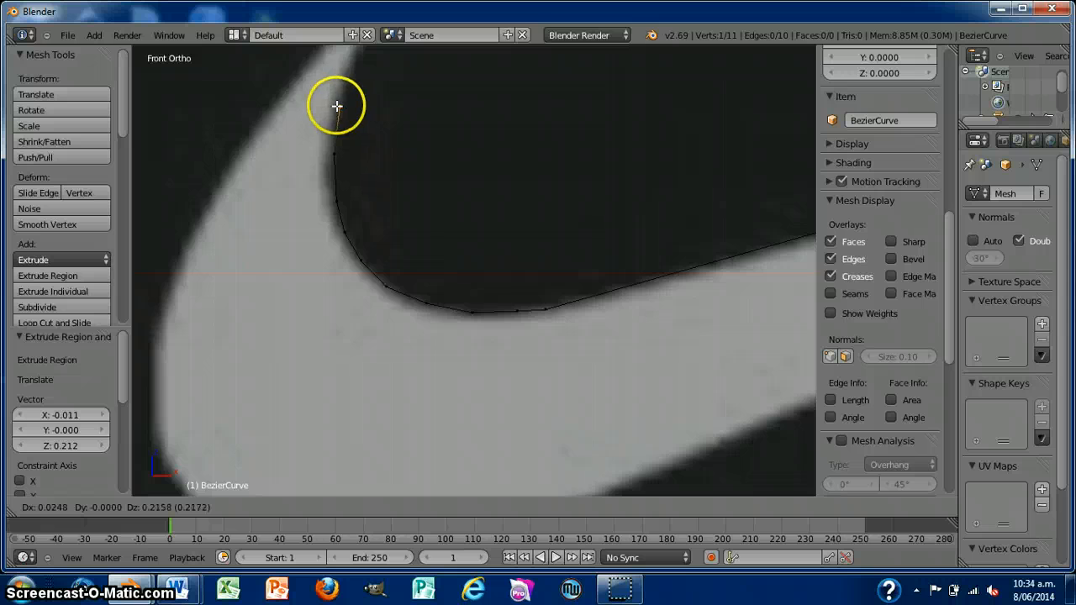
pyautogui.click(337, 106)
pyautogui.press('e')
pyautogui.click(351, 63)
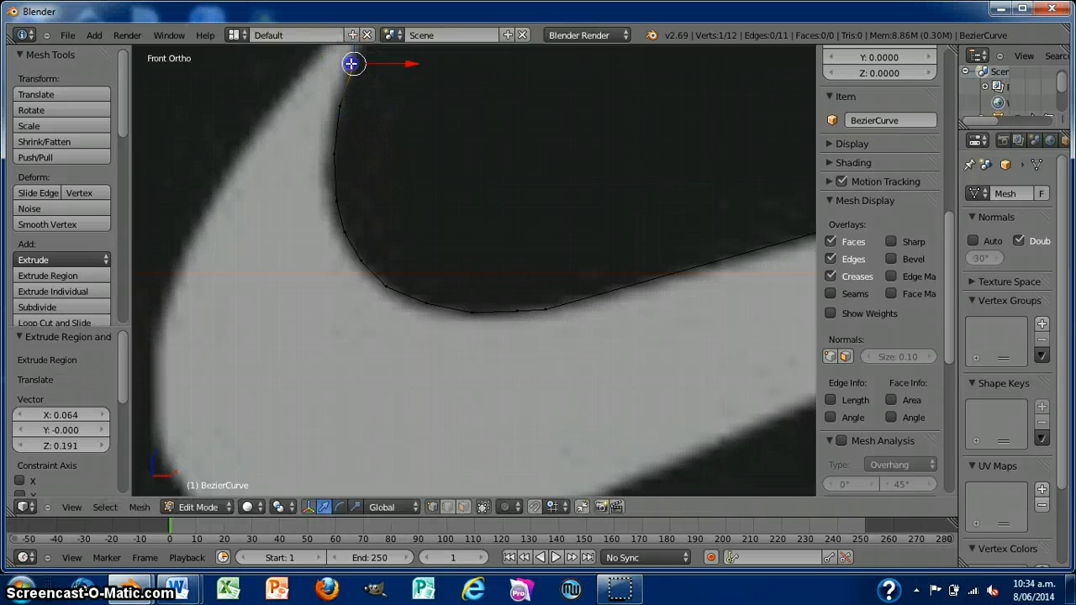
pyautogui.keyDown('shift'); pyautogui.moveTo(428, 109); pyautogui.dragTo(430, 237, button='middle'); pyautogui.keyUp('shift')
pyautogui.press('e')
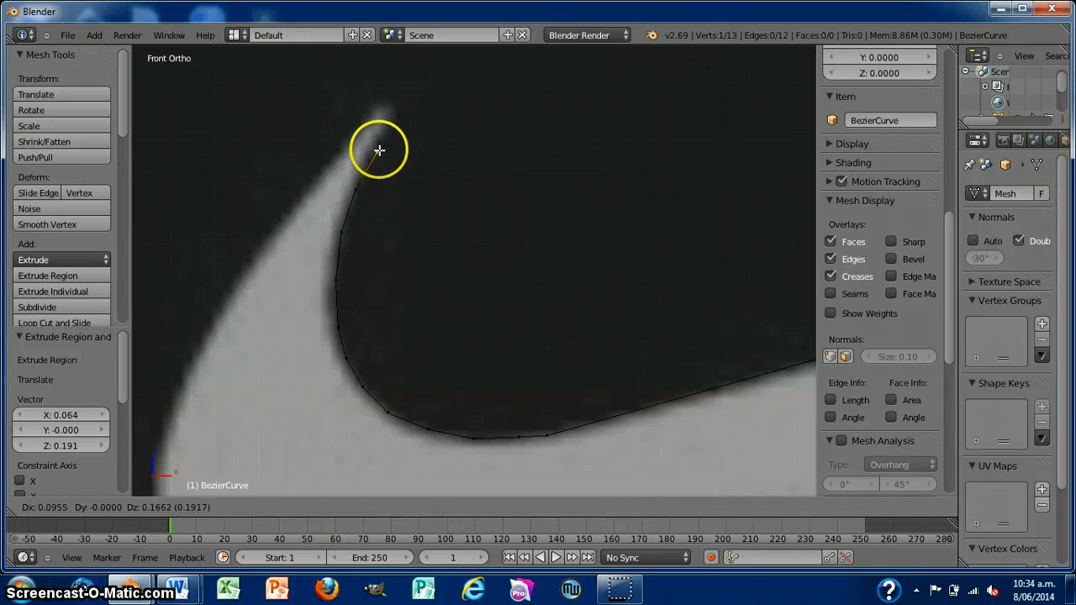
pyautogui.click(377, 150)
pyautogui.press('e')
pyautogui.moveTo(392, 110); pyautogui.dragTo(397, 115)
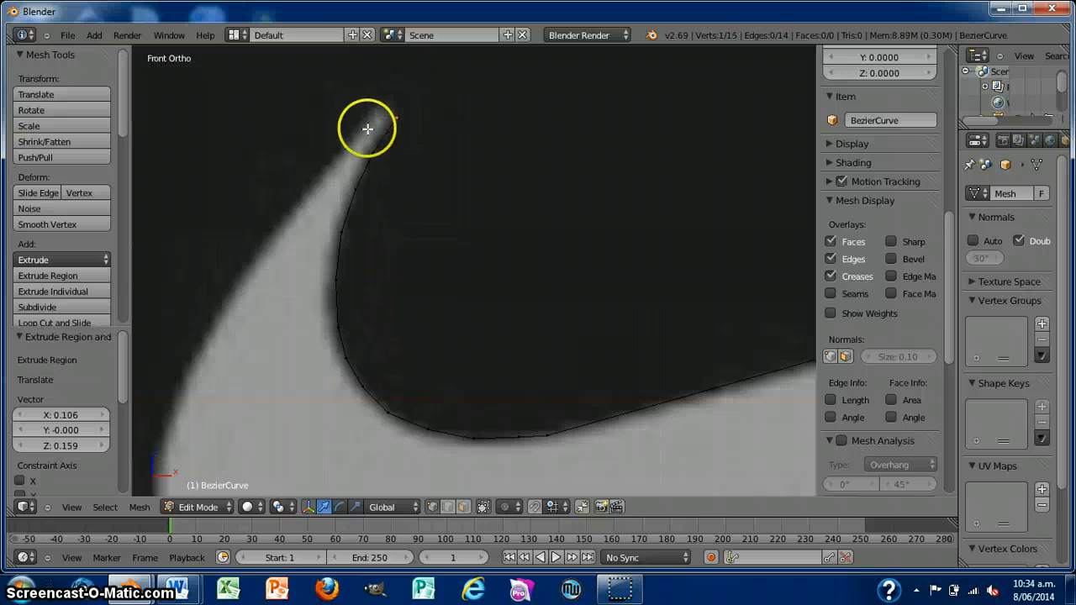
pyautogui.press('e')
pyautogui.click(319, 145)
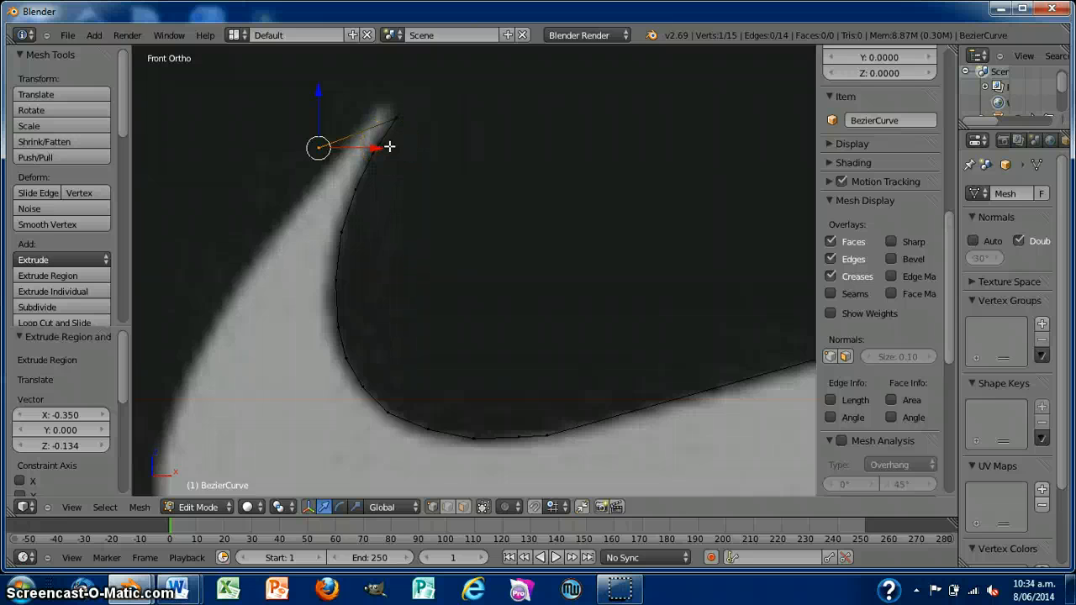
pyautogui.hotkey('ctrl', 'z')
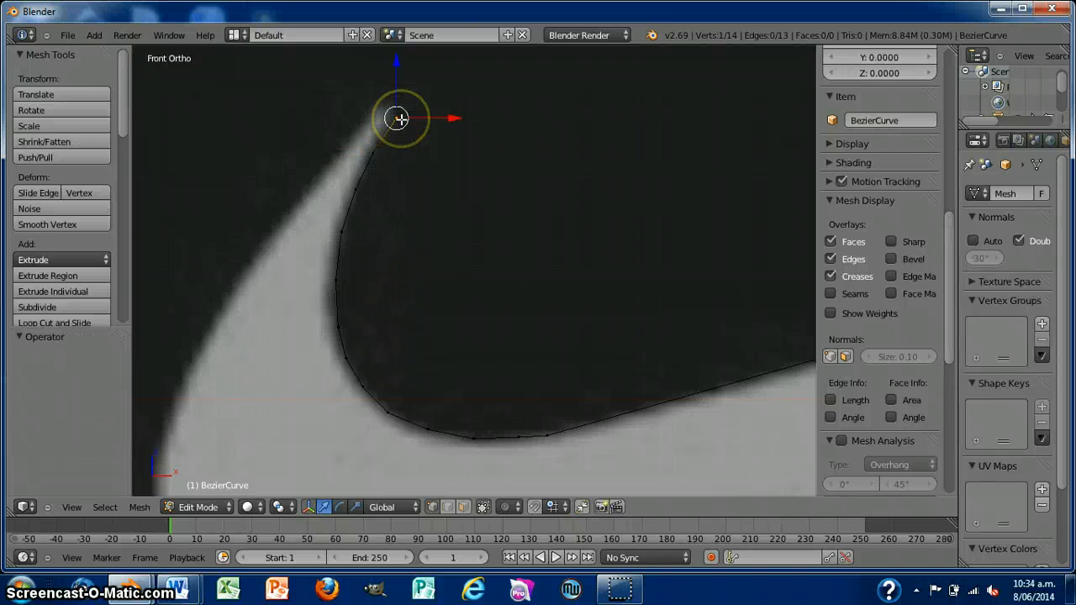
# Step: Extrude a vertex about -0.099 along X and 0.050 along Z across the short tip, and another about -0.230 and -0.269 down the outer edge
pyautogui.press('e')
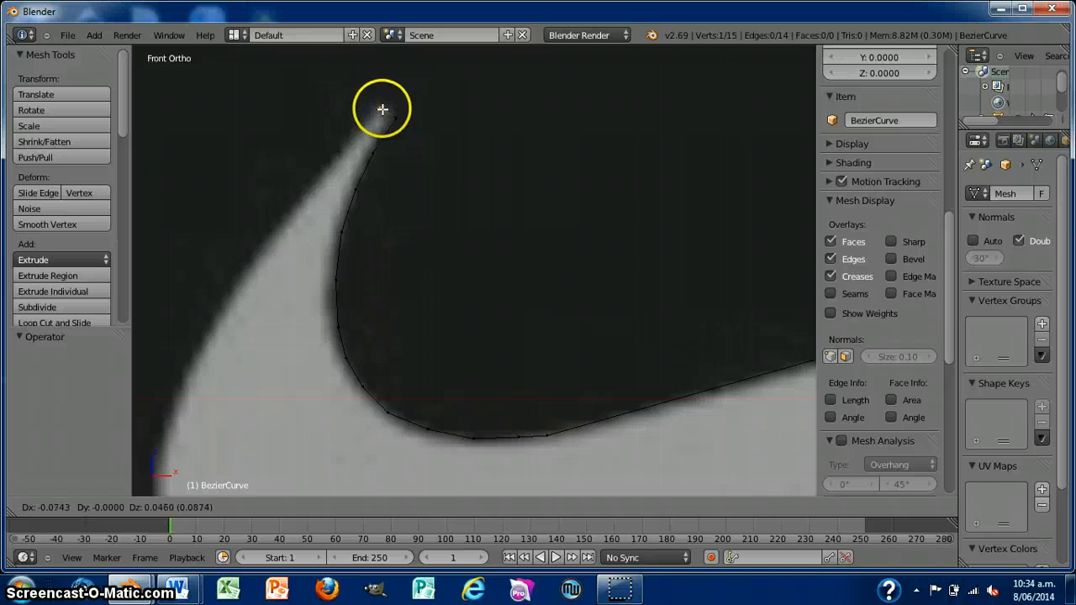
pyautogui.click(379, 108)
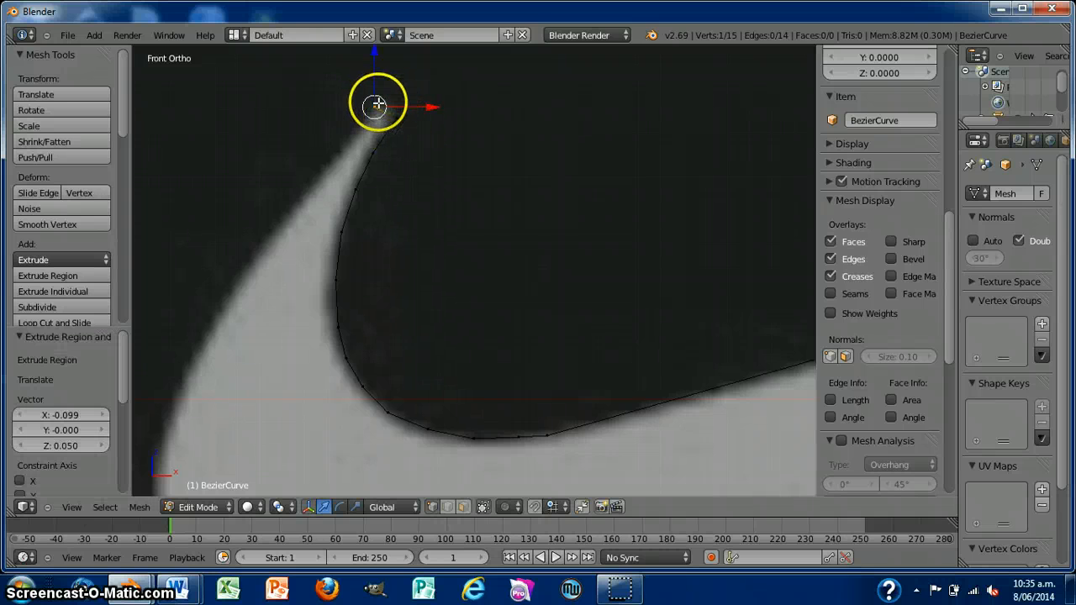
pyautogui.press('e')
pyautogui.click(326, 159)
# Step: Extrude three vertices down the tick's outer edge, the last about -0.195 along X and -0.329 along Z
pyautogui.press('e')
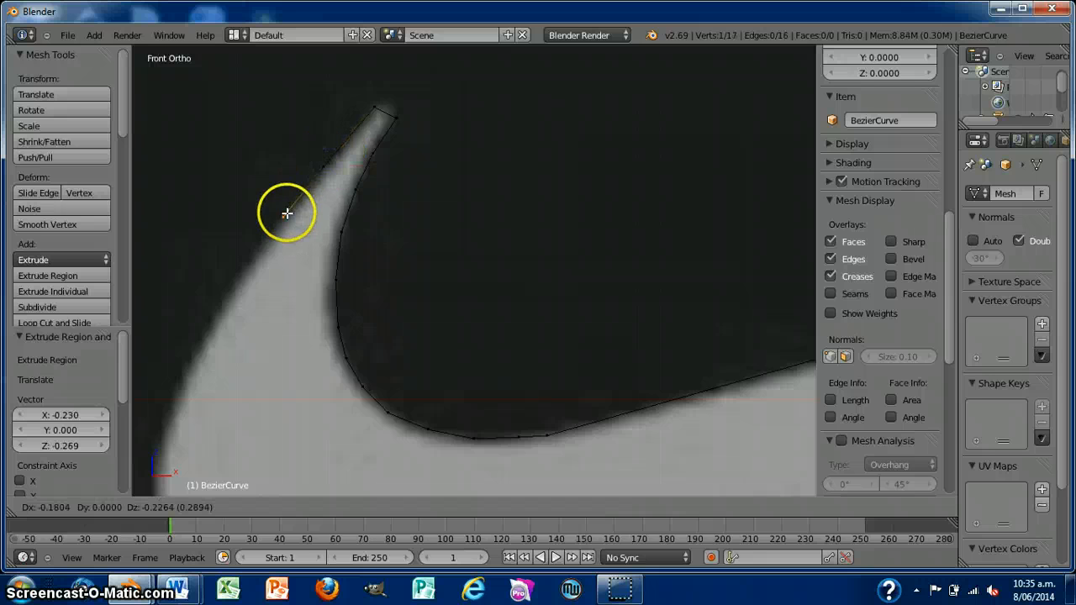
pyautogui.click(283, 219)
pyautogui.press('e')
pyautogui.click(243, 281)
pyautogui.press('e')
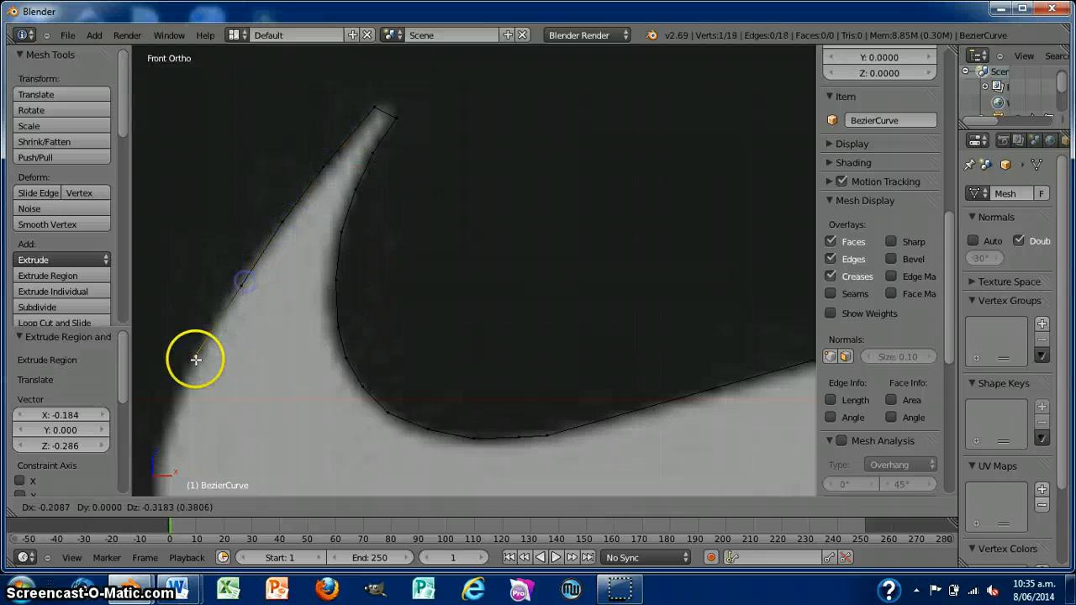
pyautogui.click(198, 359)
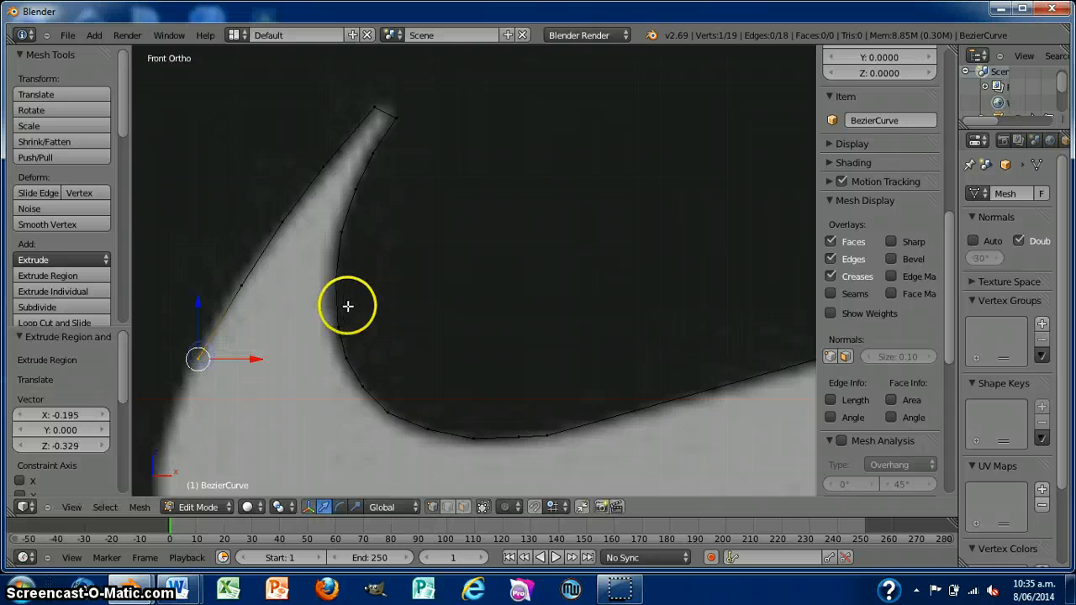
# Step: Extrude two more vertices down the outer edge to where it turns vertical, the second about -0.060 along X and -0.187 along Z
pyautogui.click(382, 311)
pyautogui.keyDown('shift'); pyautogui.moveTo(381, 312); pyautogui.dragTo(506, 178, button='middle'); pyautogui.keyUp('shift')
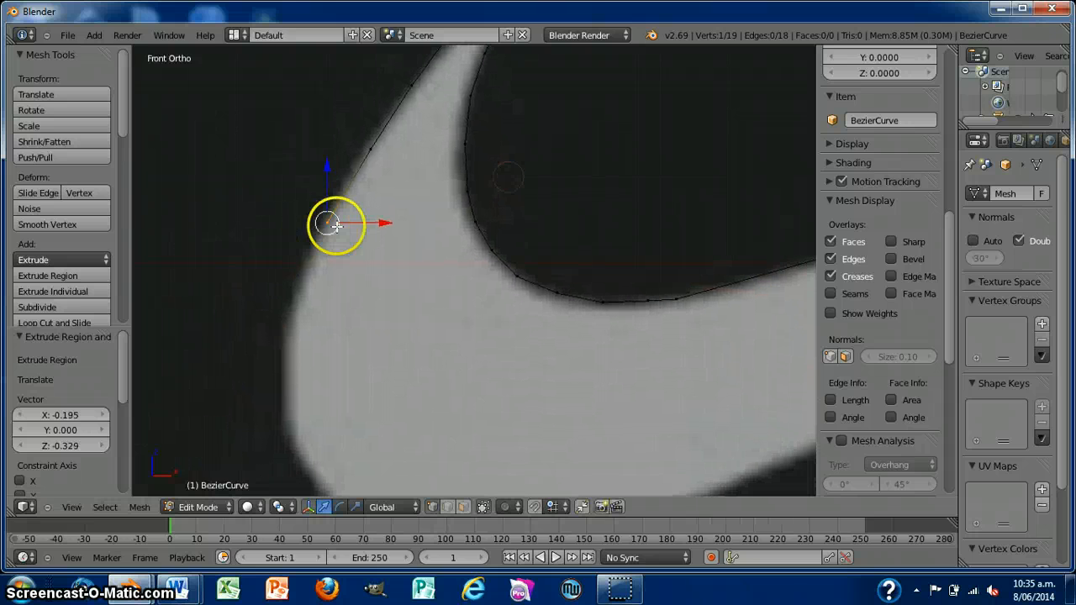
pyautogui.click(328, 224)
pyautogui.press('e')
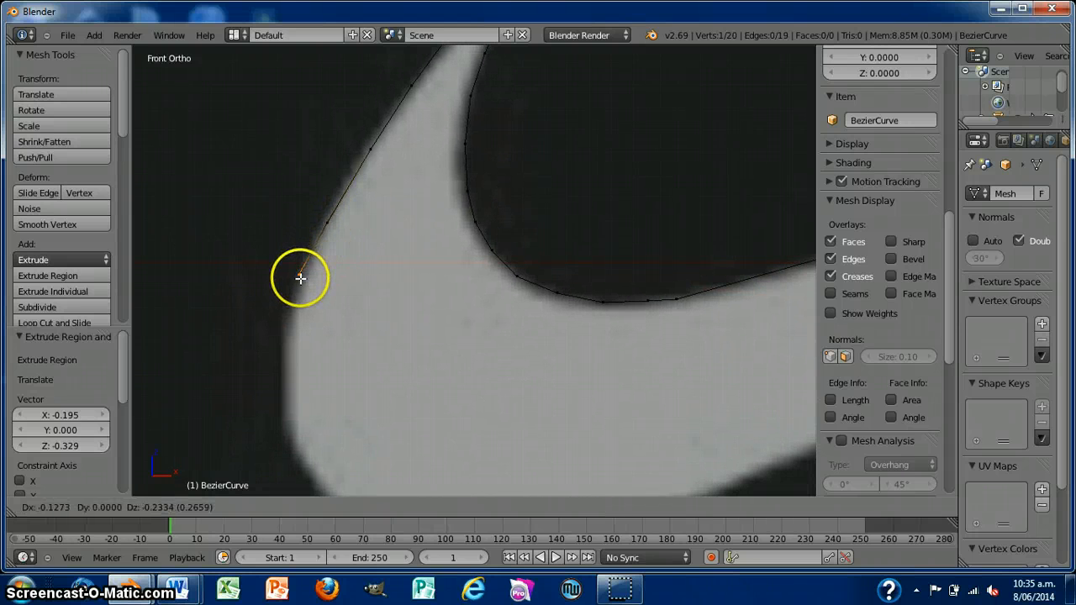
pyautogui.click(299, 271)
pyautogui.press('e')
pyautogui.click(287, 317)
# Step: Extrude two vertices straight down the vertical part of the outer edge, about -0.343 and -0.223 along Z
pyautogui.press('e')
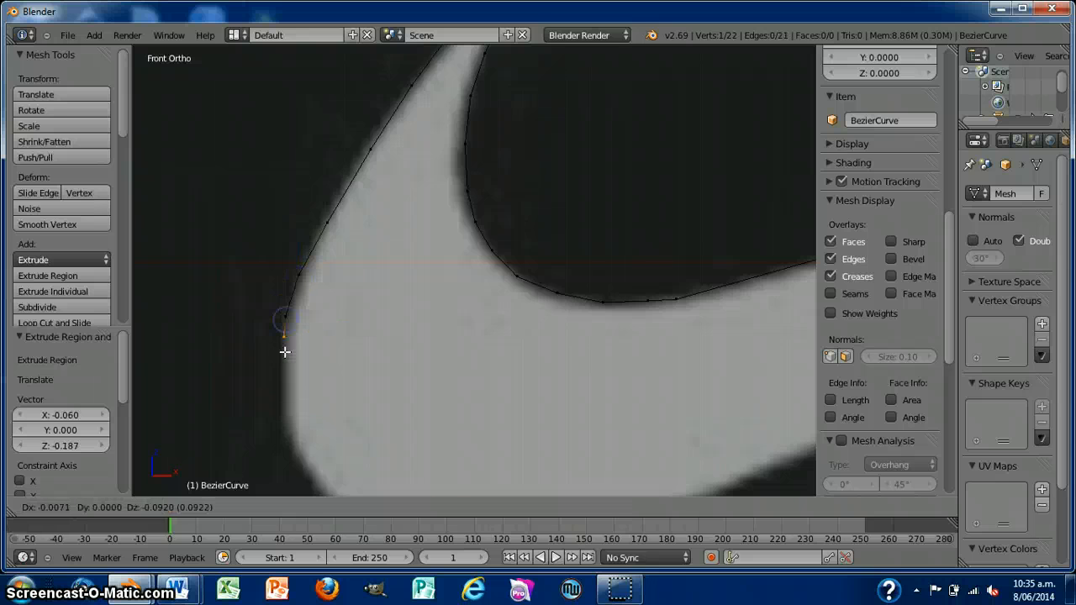
pyautogui.click(285, 396)
pyautogui.press('e')
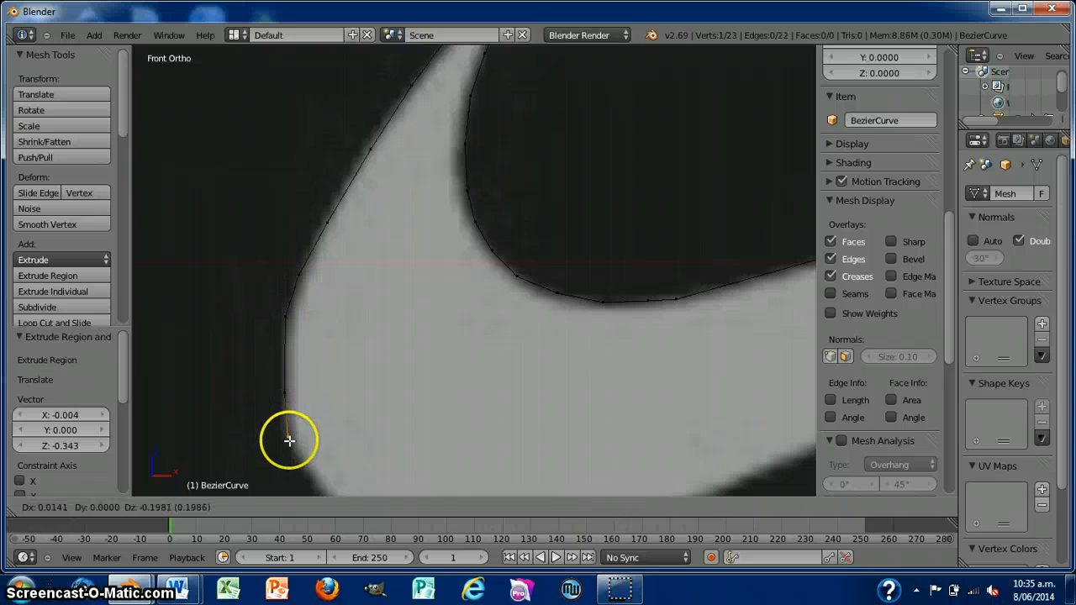
pyautogui.click(287, 443)
# Step: Extrude three vertices around the tick's lower rounded corner, from about 0.138 X, -0.202 Z to 0.149 X, -0.064 Z
pyautogui.keyDown('shift'); pyautogui.moveTo(360, 393); pyautogui.dragTo(361, 163, button='middle'); pyautogui.keyUp('shift')
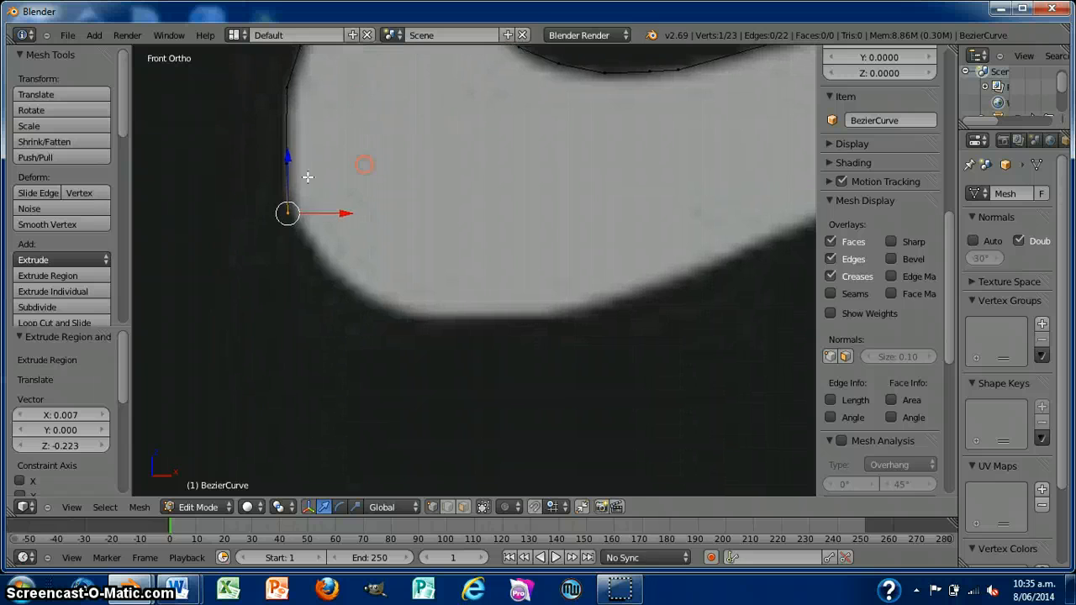
pyautogui.press('e')
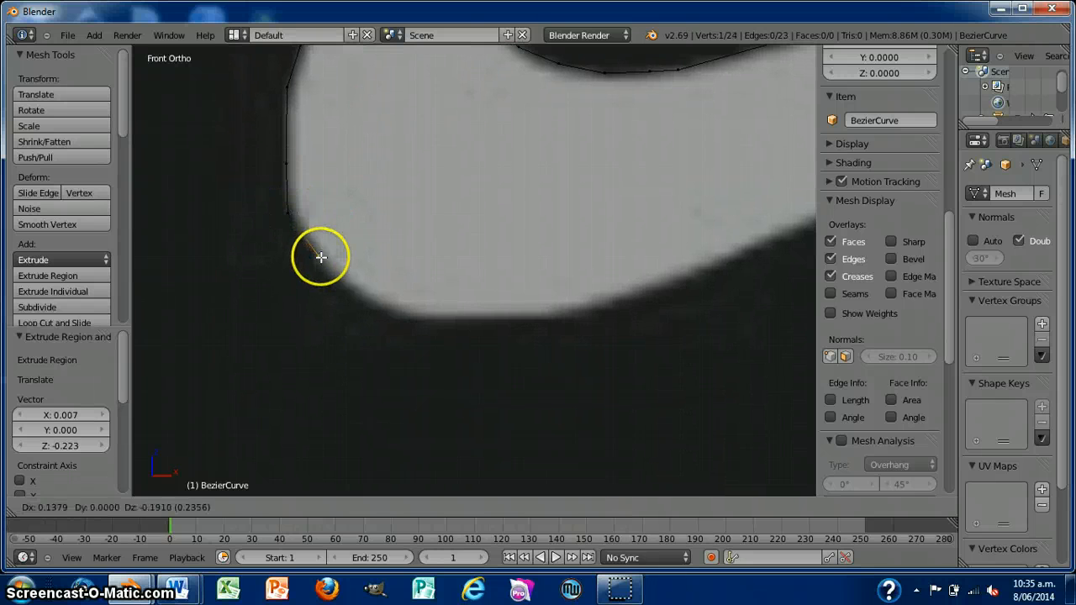
pyautogui.click(317, 258)
pyautogui.press('e')
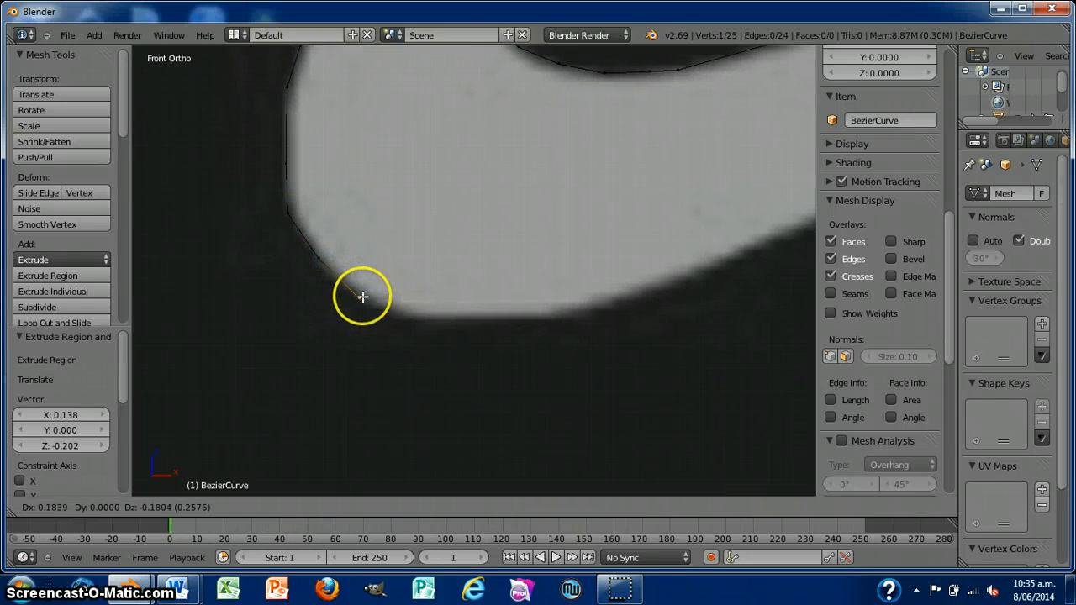
pyautogui.click(359, 296)
pyautogui.press('e')
pyautogui.click(394, 310)
# Step: Extrude two vertices along the tick's flat bottom edge, about 0.378 and 0.382 along X
pyautogui.press('e')
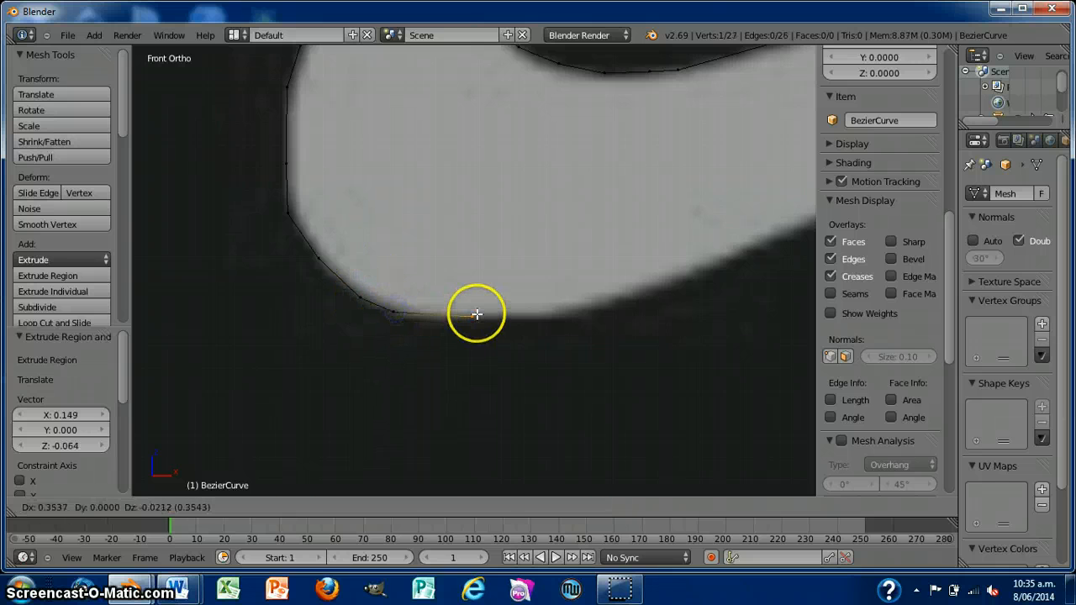
pyautogui.click(480, 314)
pyautogui.press('e')
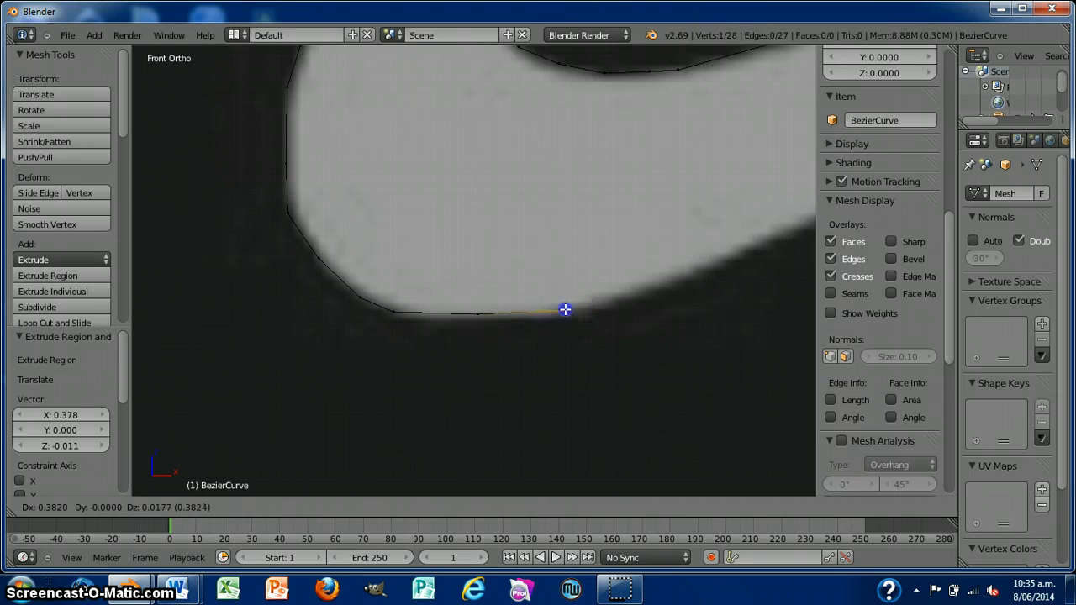
pyautogui.click(562, 310)
# Step: Extrude three vertices up the start of the lower edge's curve, about 0.311, 0.488 and 0.294 along X and 0.078, 0.198 and 0.127 along Z
pyautogui.press('e')
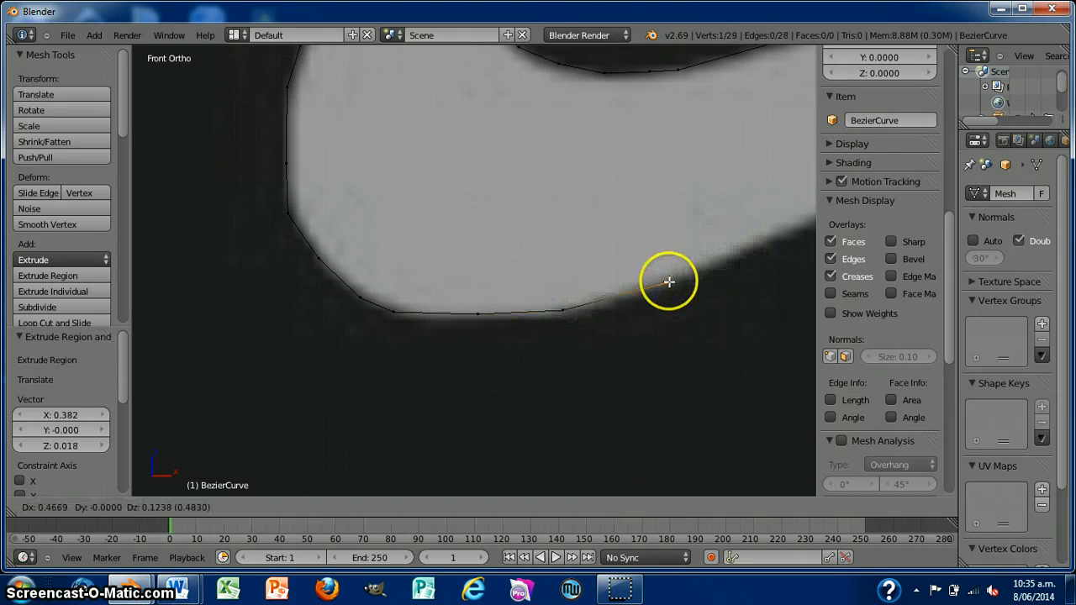
pyautogui.click(632, 292)
pyautogui.press('e')
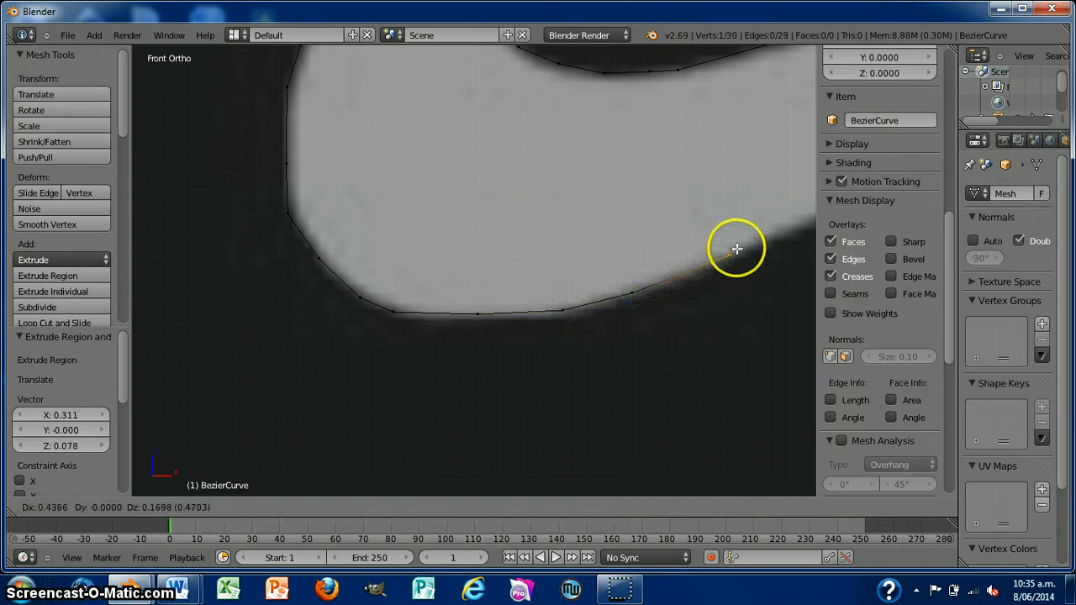
pyautogui.click(739, 249)
pyautogui.press('e')
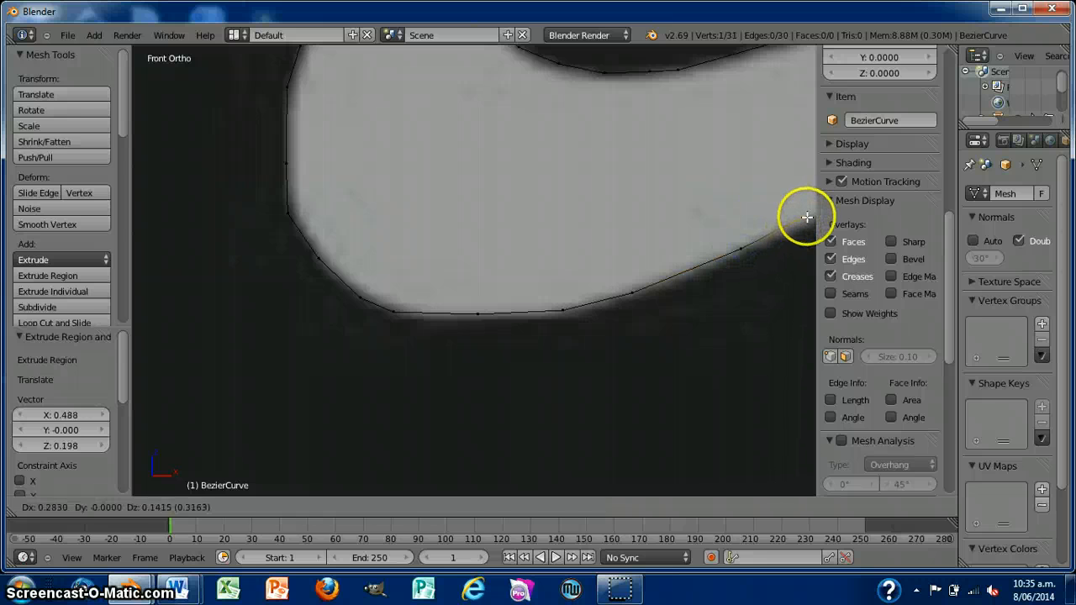
pyautogui.click(808, 220)
pyautogui.keyDown('shift'); pyautogui.moveTo(807, 221); pyautogui.dragTo(411, 258, button='middle'); pyautogui.keyUp('shift')
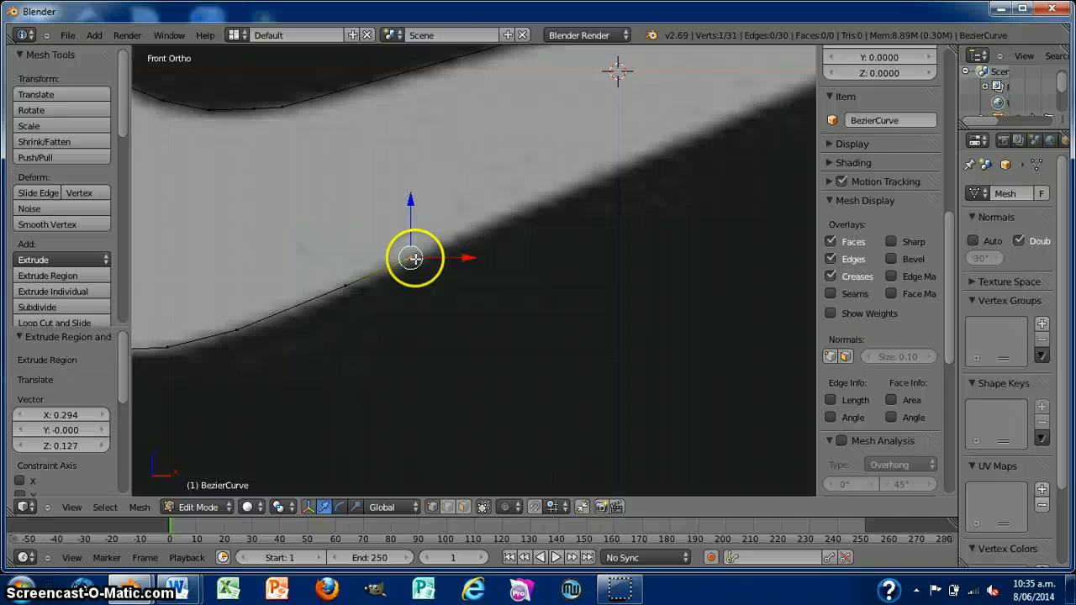
# Step: Extrude three vertices along the long lower edge to the tick's tip, about 1.747, 2.239 and 1.047 along X
pyautogui.press('e')
pyautogui.click(799, 85)
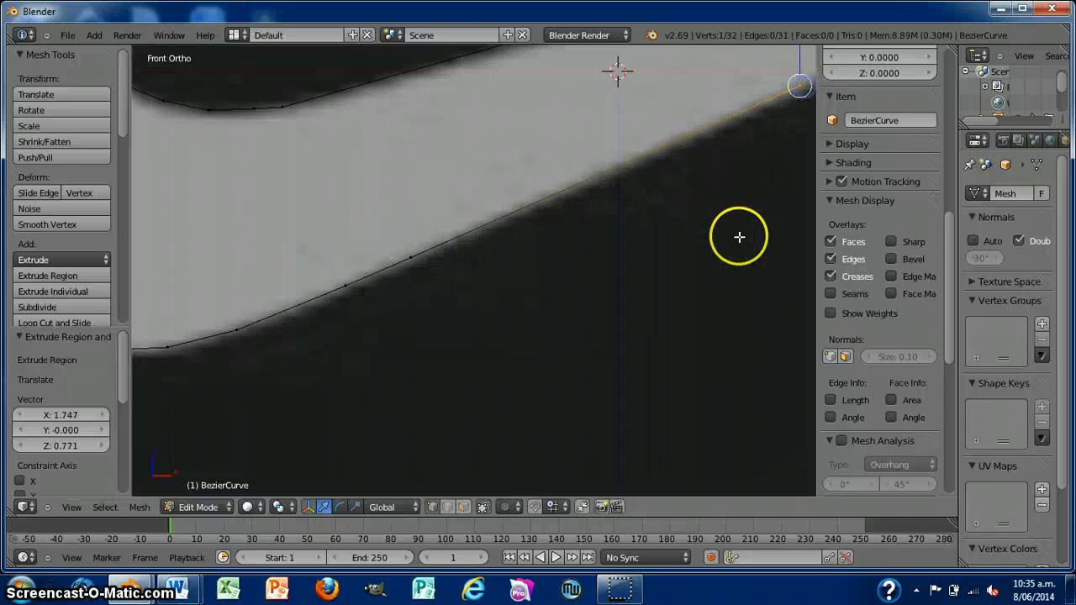
pyautogui.keyDown('shift'); pyautogui.moveTo(739, 237); pyautogui.dragTo(231, 419, button='middle'); pyautogui.keyUp('shift')
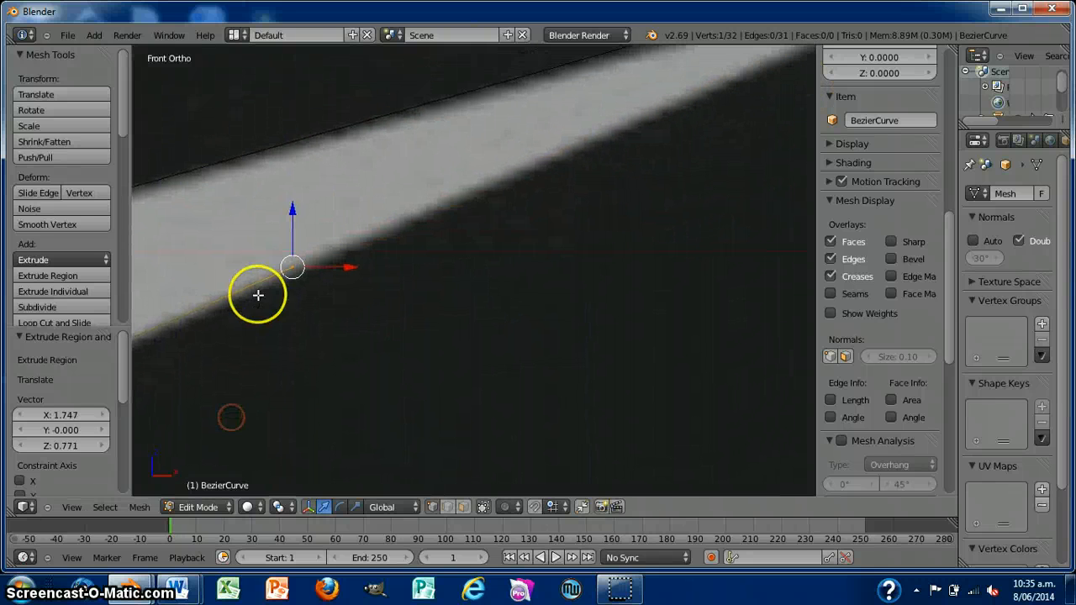
pyautogui.press('e')
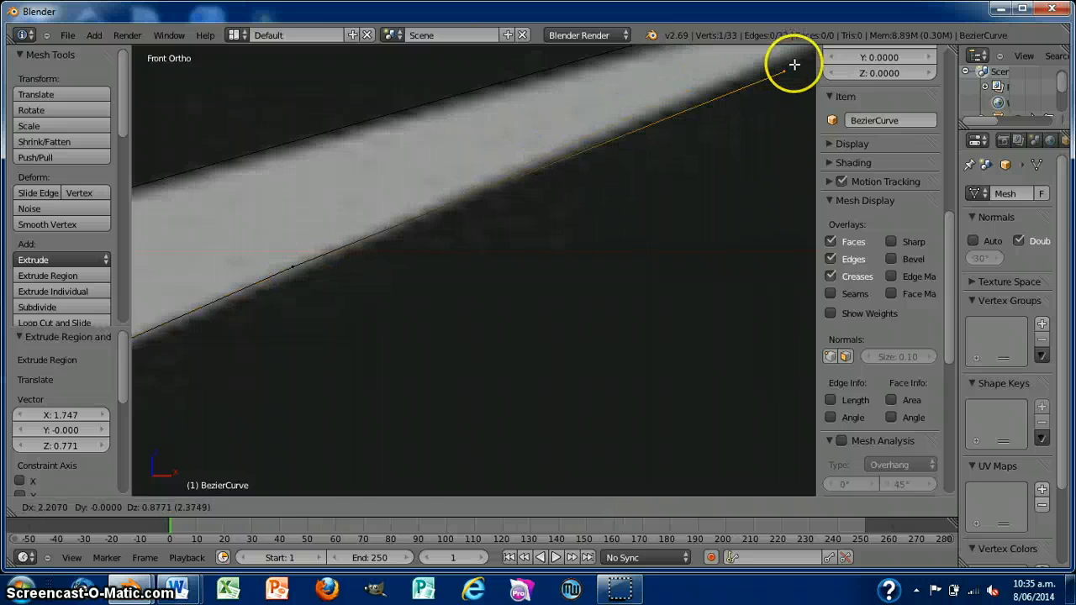
pyautogui.click(794, 54)
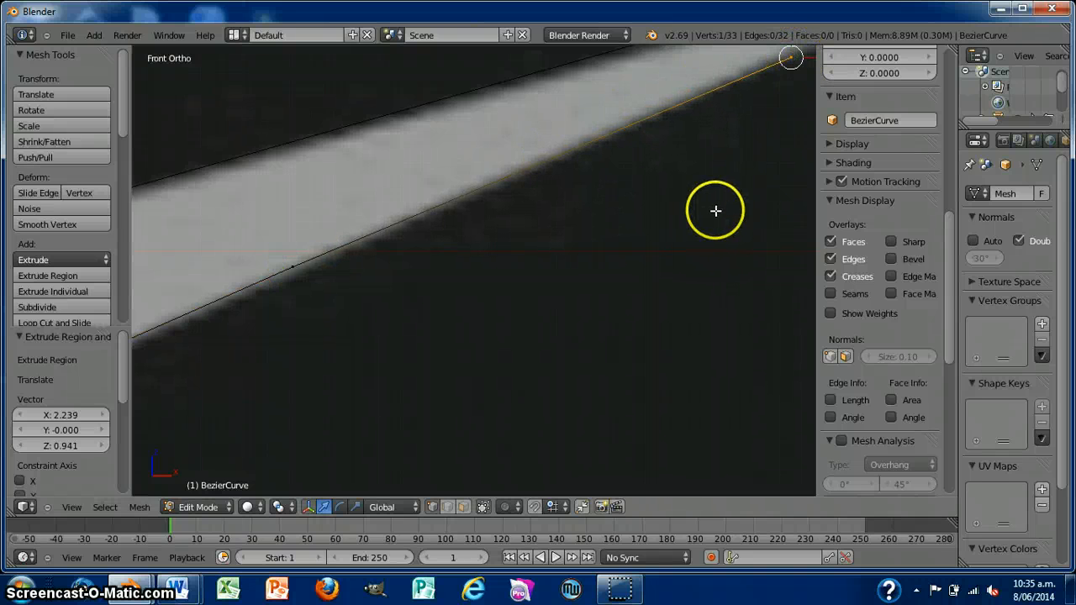
pyautogui.keyDown('shift'); pyautogui.moveTo(716, 209); pyautogui.dragTo(315, 380, button='middle'); pyautogui.keyUp('shift')
pyautogui.click(388, 224)
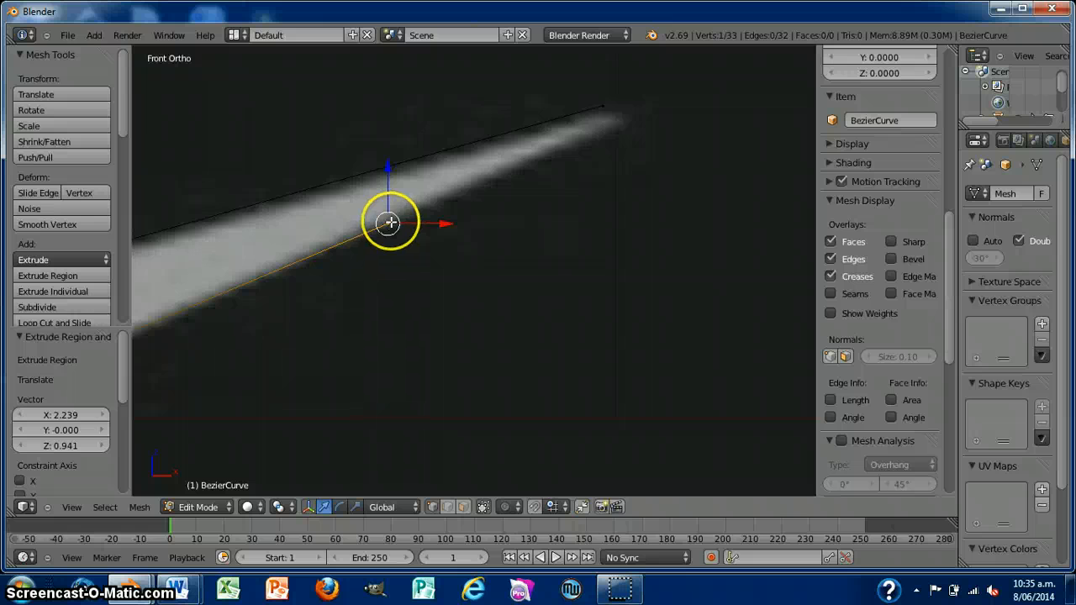
pyautogui.press('e')
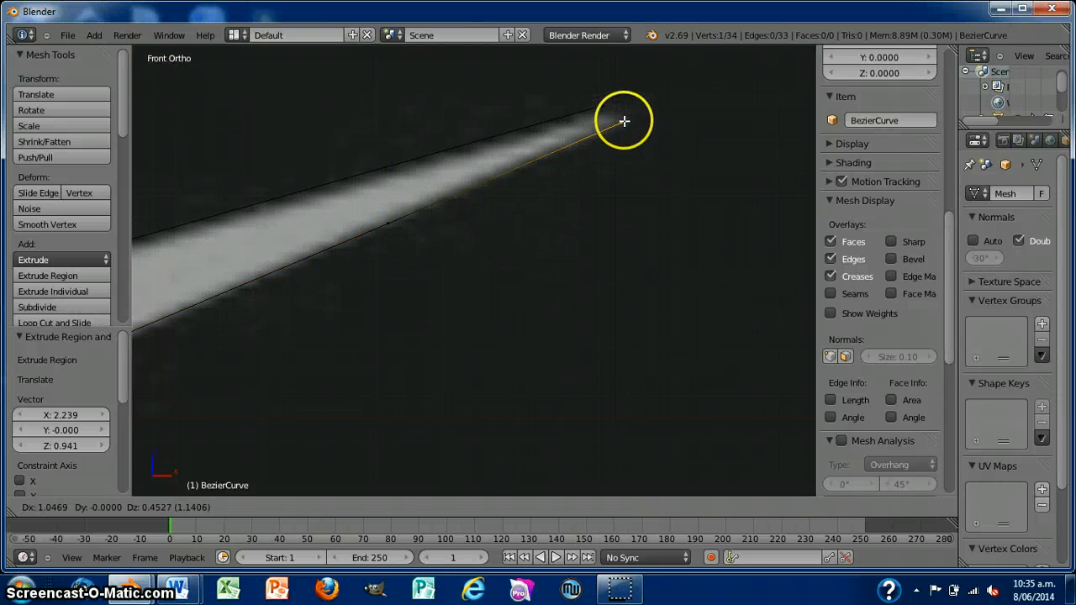
pyautogui.click(625, 122)
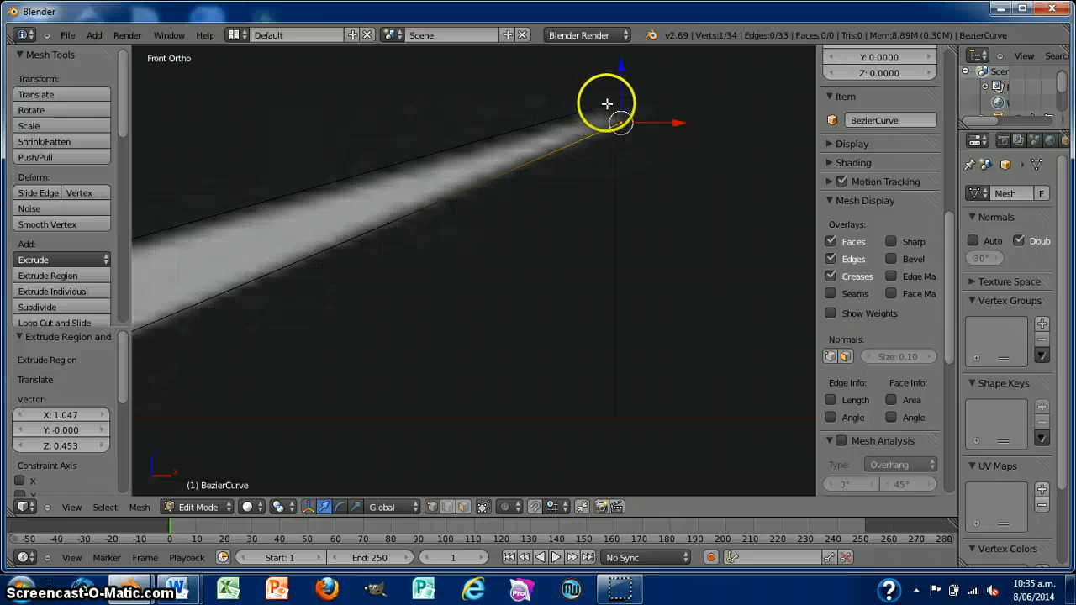
# Step: Close the outline with an edge between the two end vertices at the tip of the tick's long arm
pyautogui.keyDown('shift'); pyautogui.rightClick(603, 107); pyautogui.keyUp('shift')
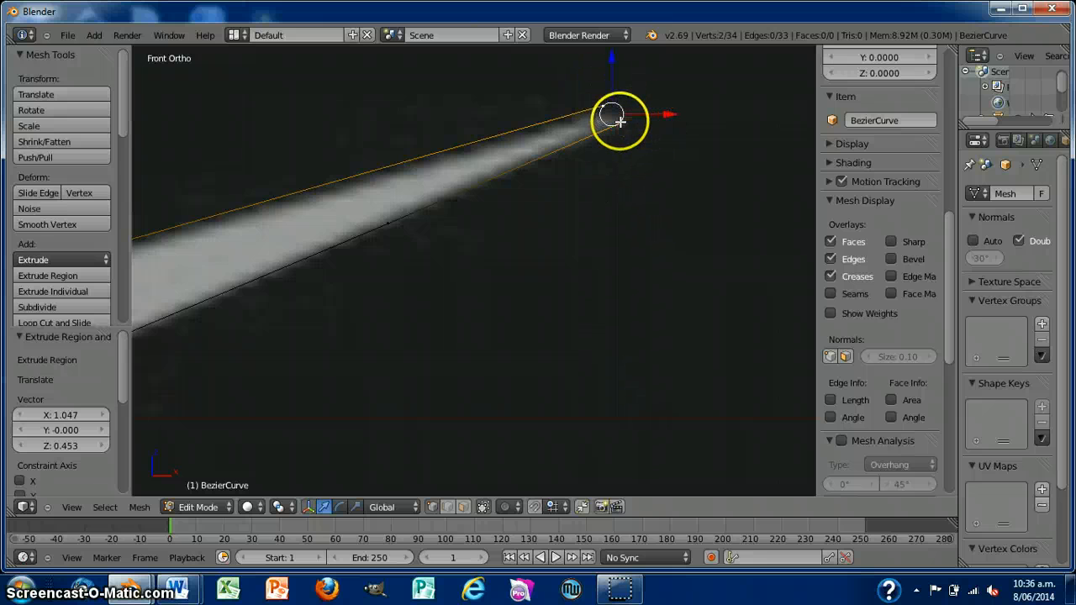
pyautogui.press('f')
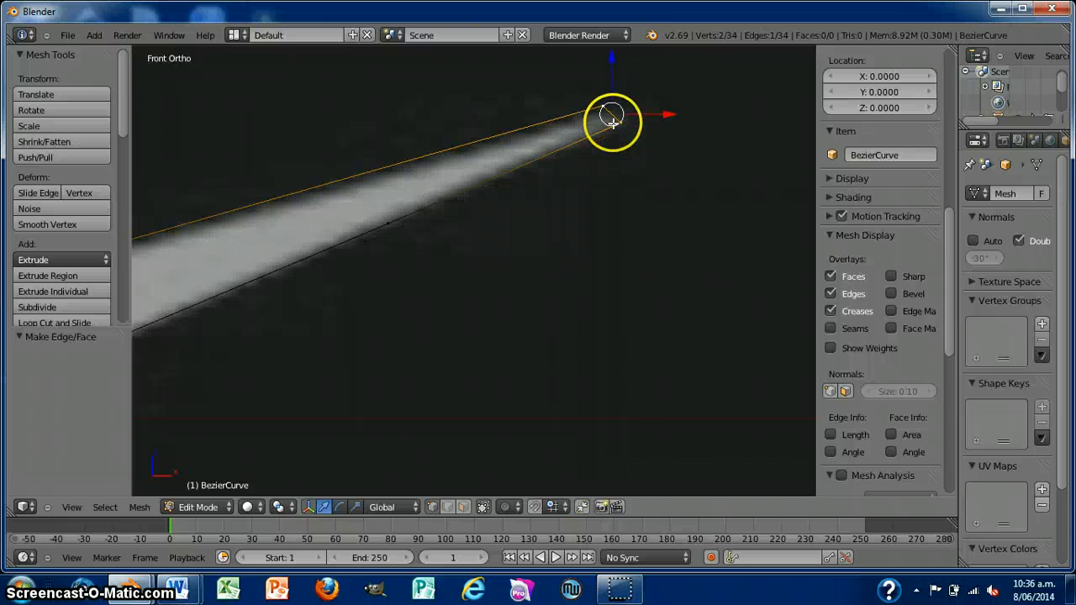
pyautogui.scroll(-5, 617, 190)
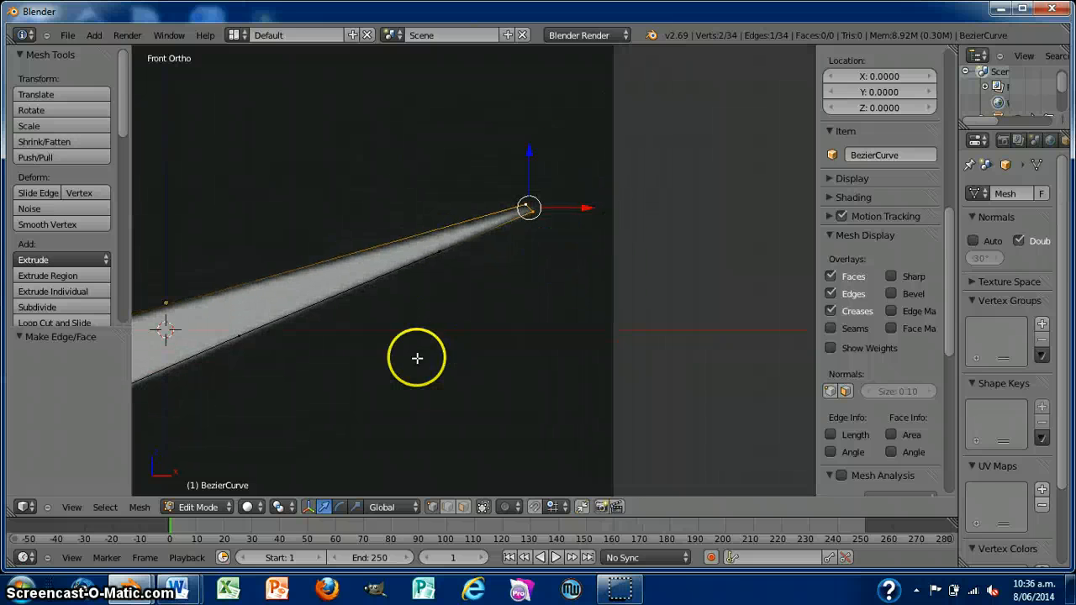
pyautogui.keyDown('shift'); pyautogui.moveTo(411, 356); pyautogui.dragTo(660, 312, button='middle'); pyautogui.keyUp('shift')
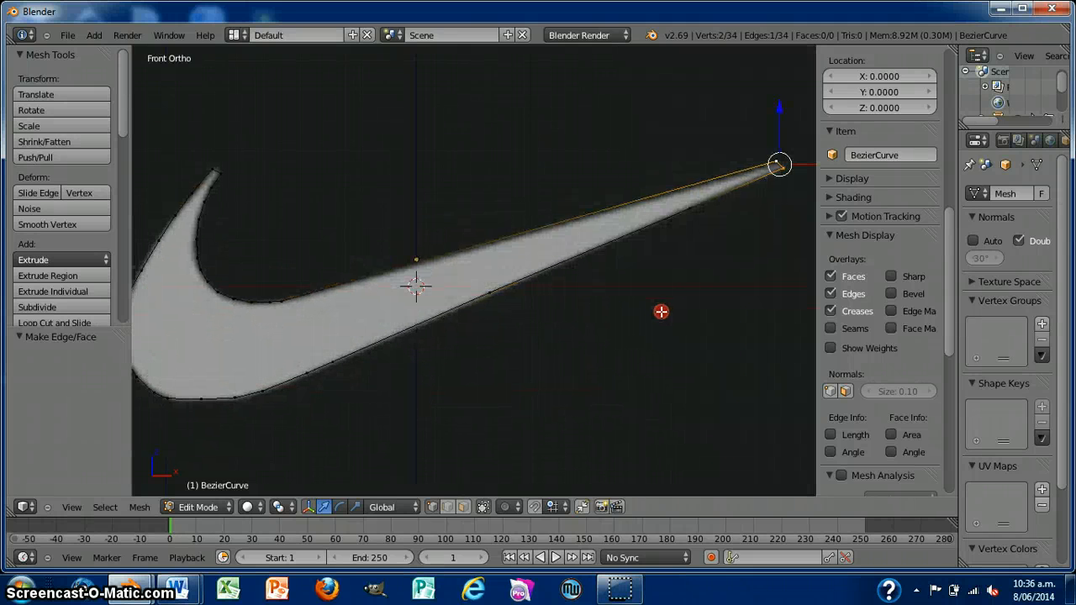
pyautogui.scroll(-1, 661, 312)
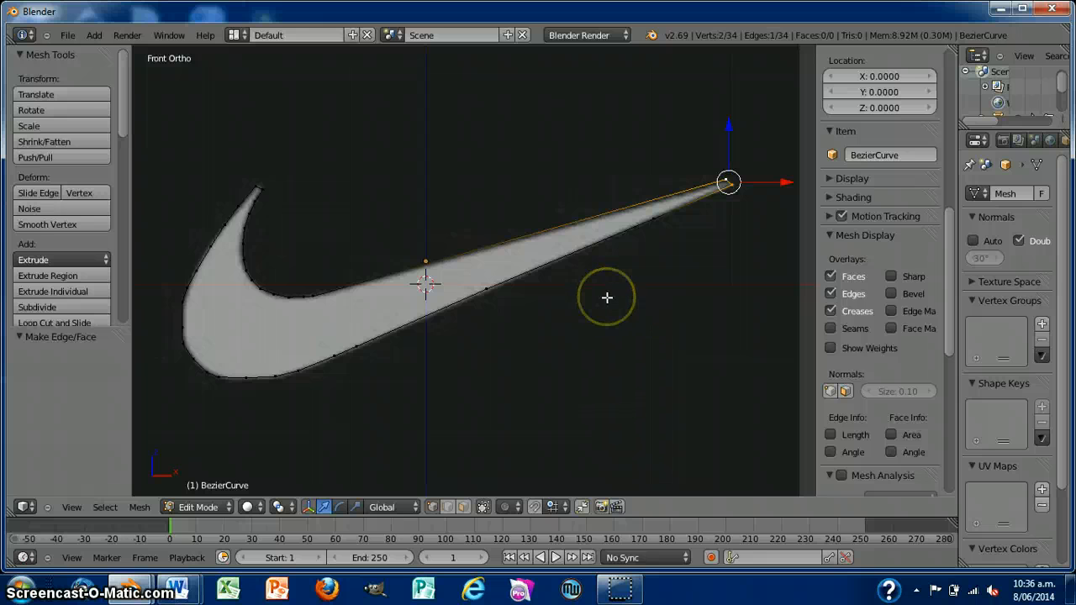
# Step: Select all the vertices of the closed tick outline and fill it with a single face
pyautogui.press('a')
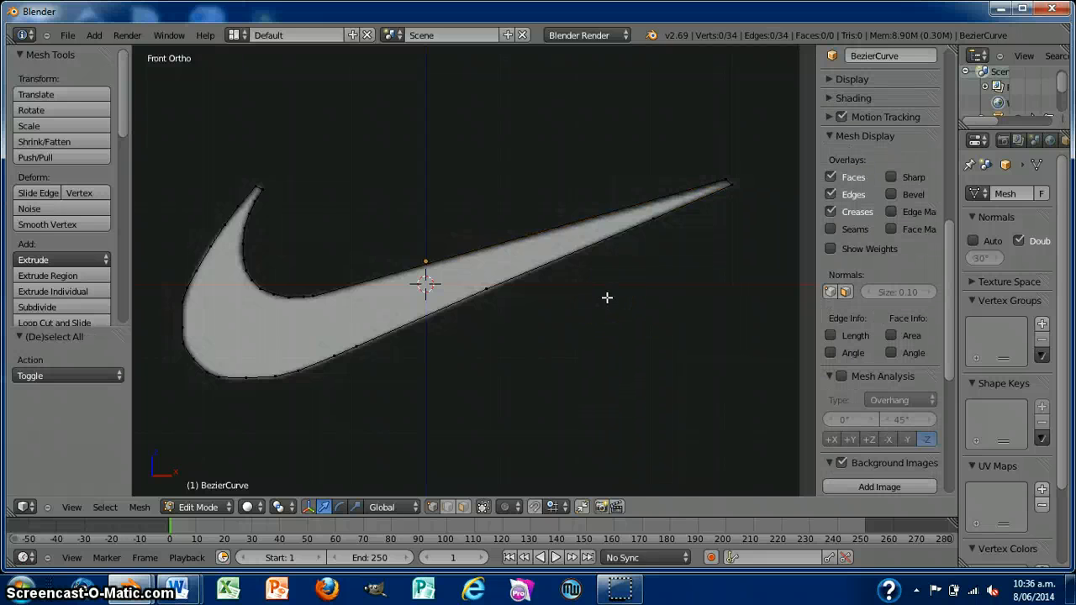
pyautogui.press('a')
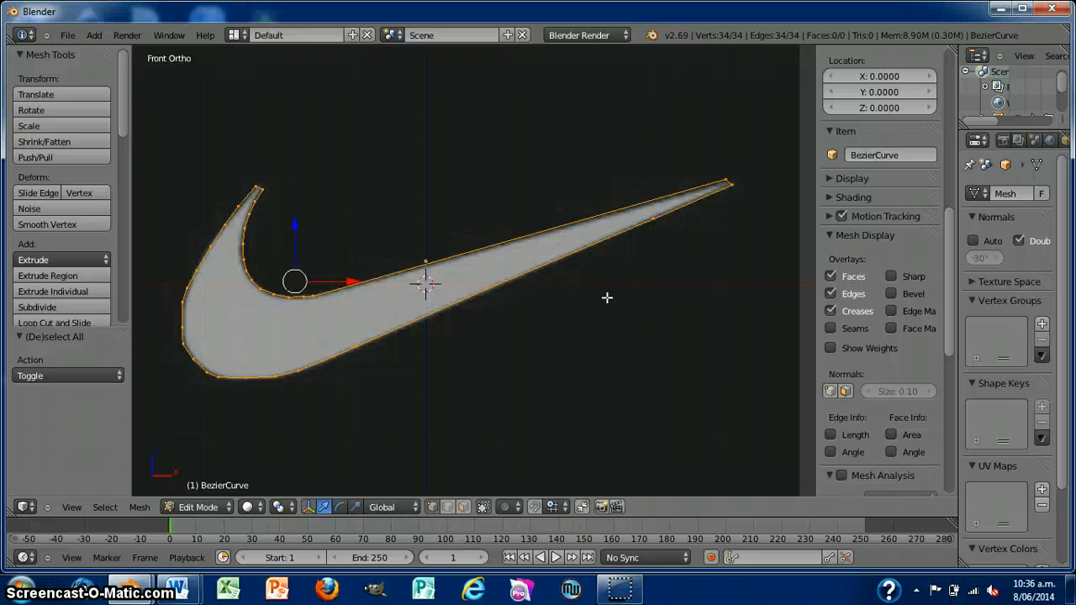
pyautogui.press('f')
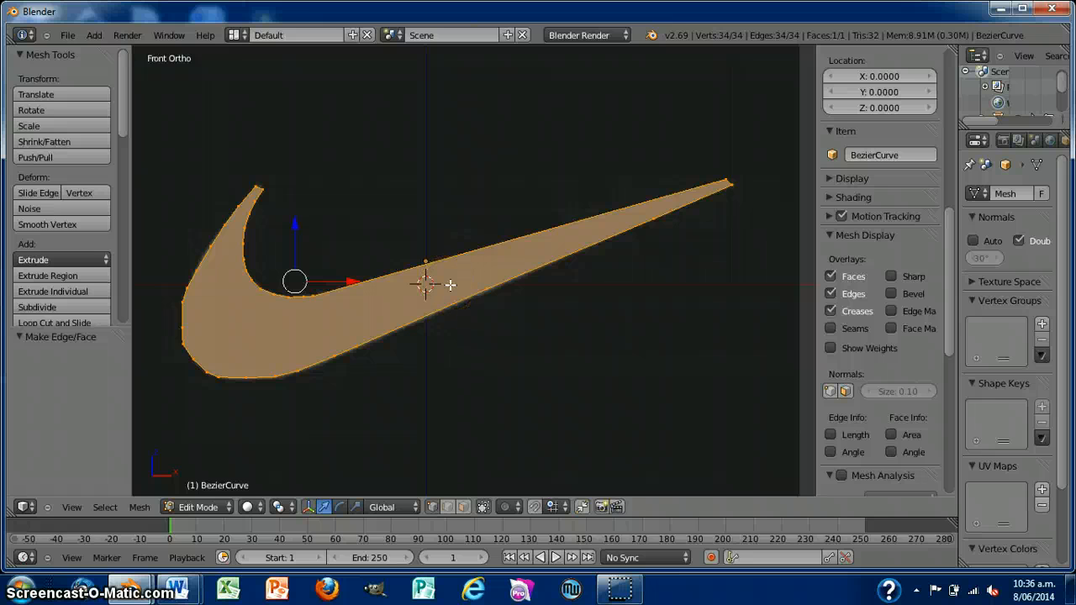
# Step: Extrude the tick's face about -1.245 along Y to give it thickness
pyautogui.moveTo(550, 359); pyautogui.dragTo(612, 428, button='middle')
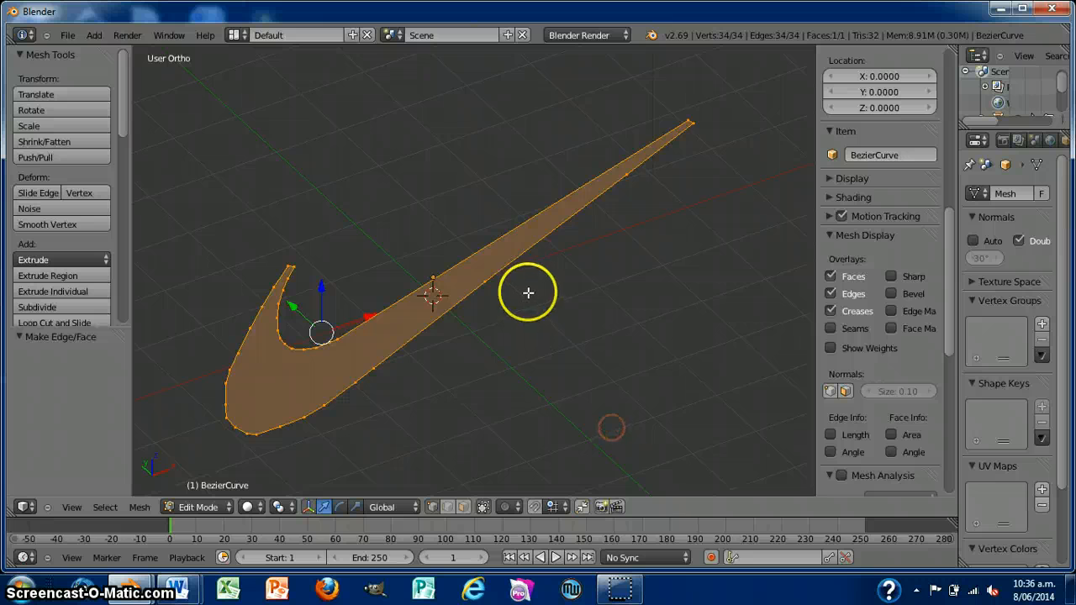
pyautogui.press('e')
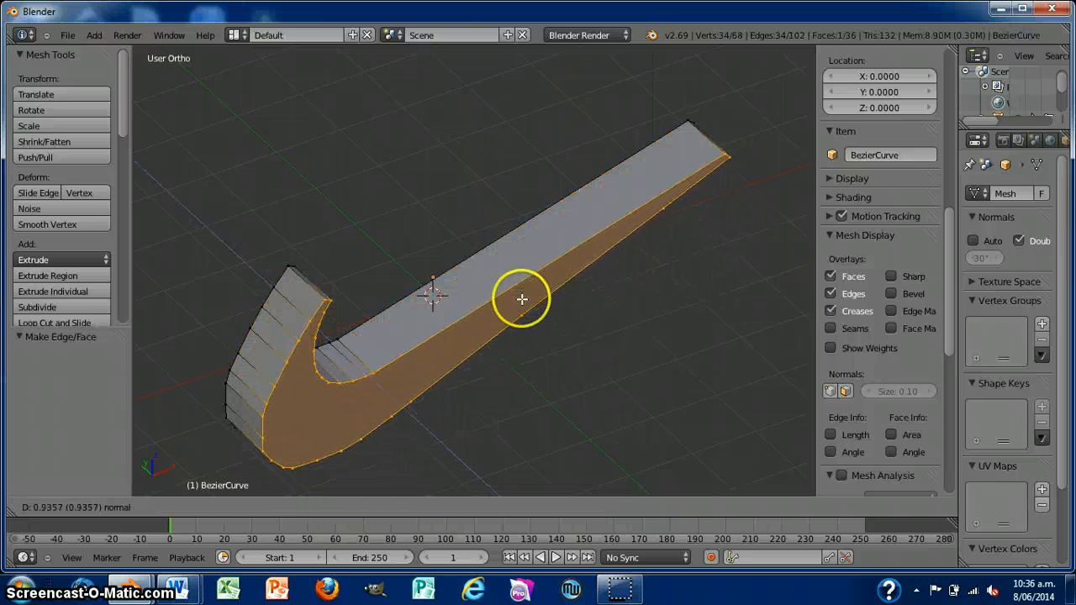
pyautogui.click(531, 315)
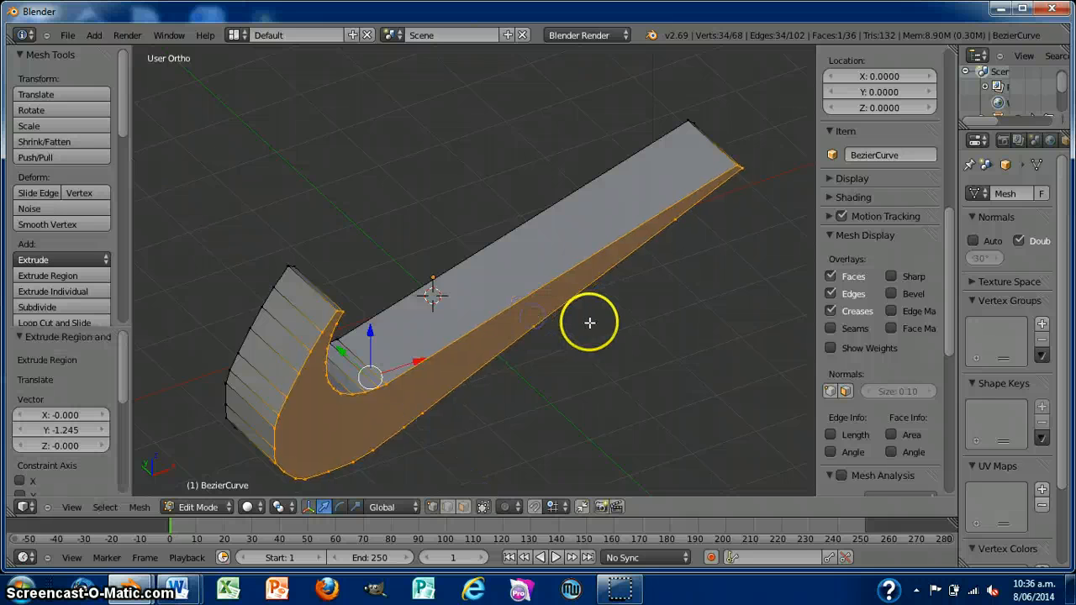
pyautogui.keyDown('shift'); pyautogui.moveTo(634, 341); pyautogui.dragTo(653, 242, button='middle'); pyautogui.keyUp('shift')
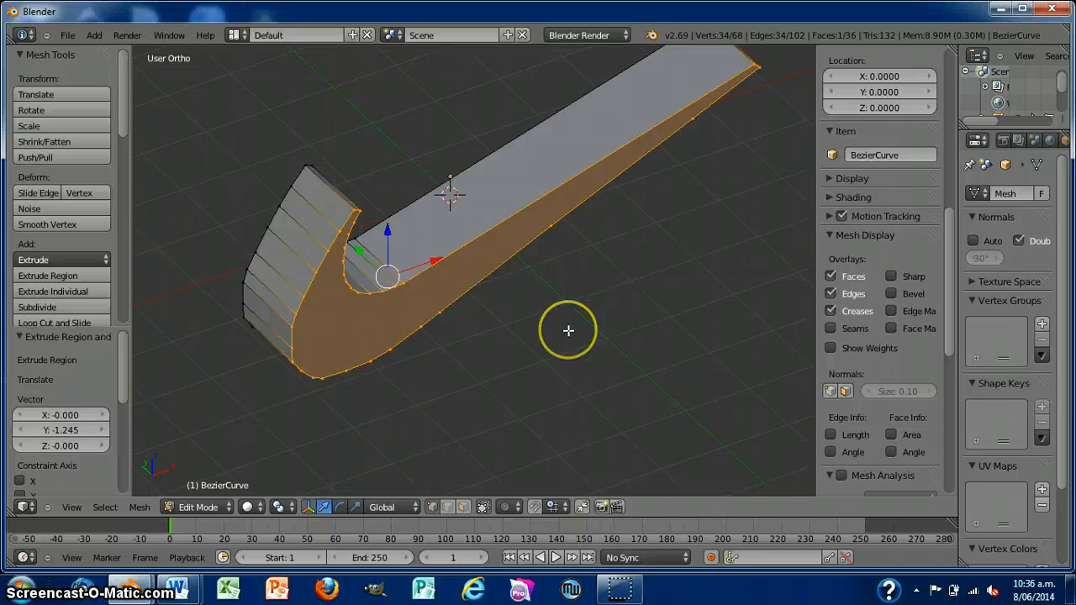
# Step: From the top view, add six evenly spaced loop cuts around the tick's extruded sides, dividing its thickness
pyautogui.press('KP_3')
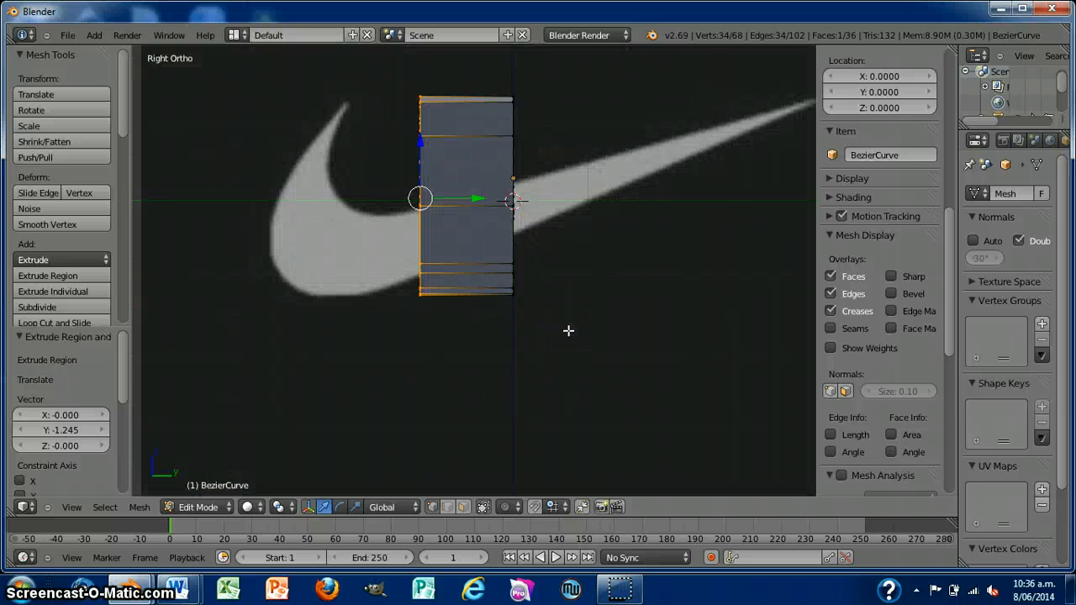
pyautogui.press('KP_7')
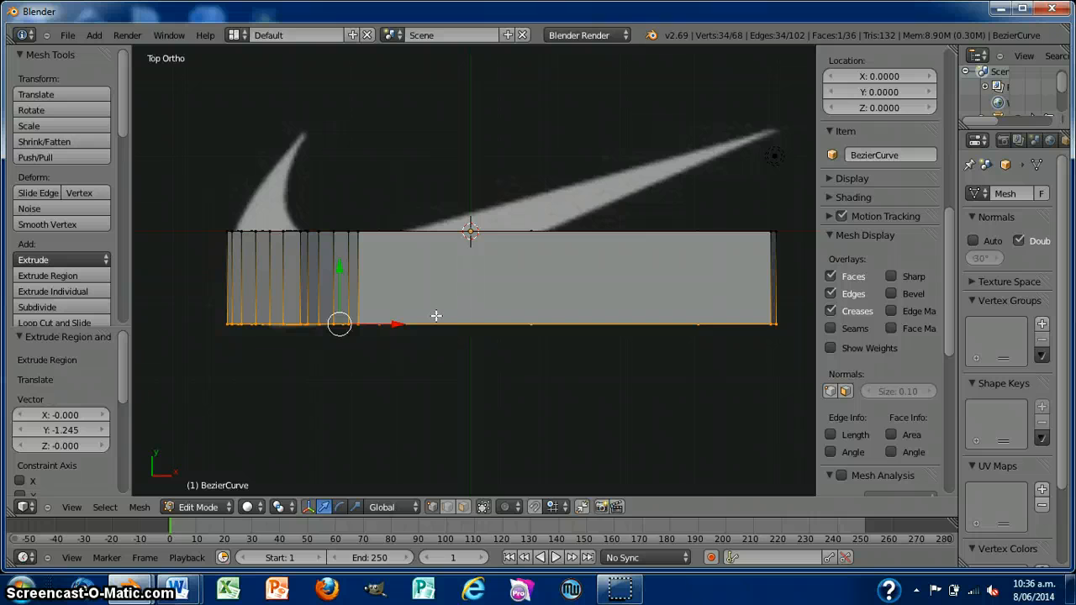
pyautogui.hotkey('ctrl', 'r')
pyautogui.scroll(3, 432, 286)
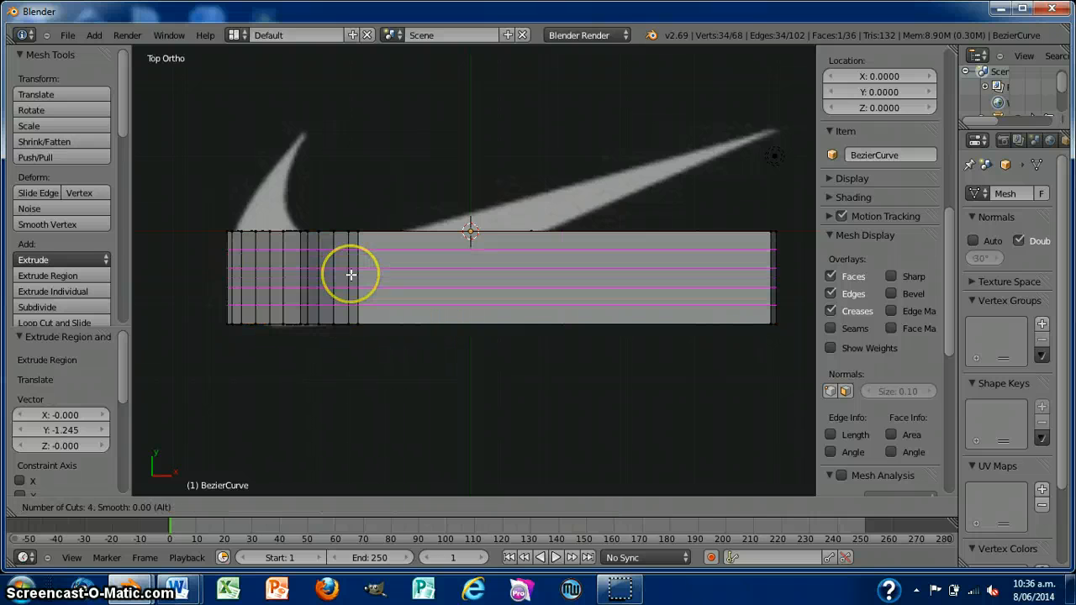
pyautogui.scroll(1, 351, 275)
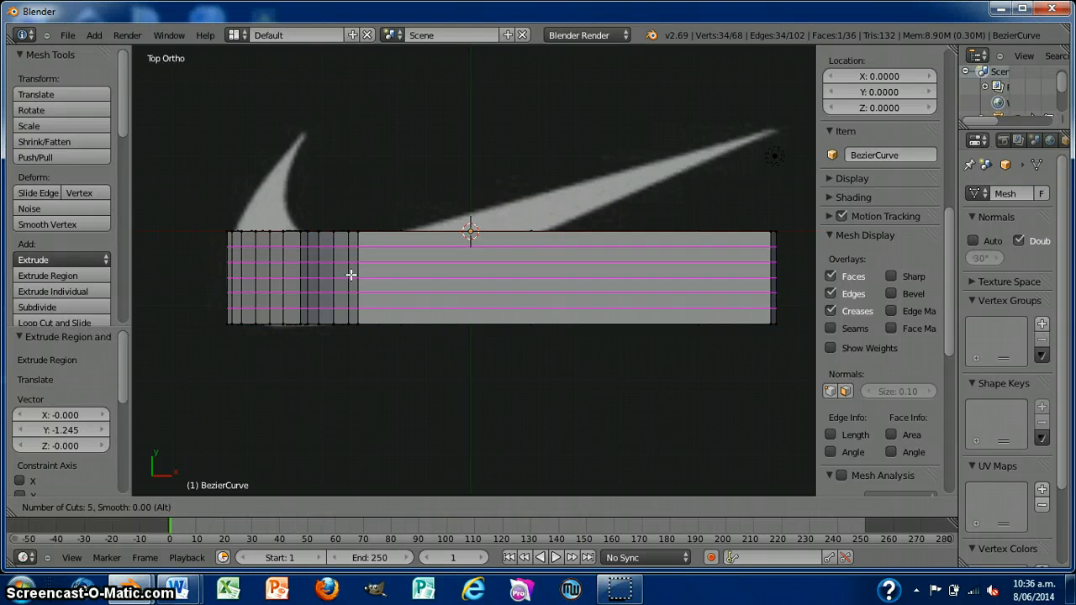
pyautogui.click(350, 275)
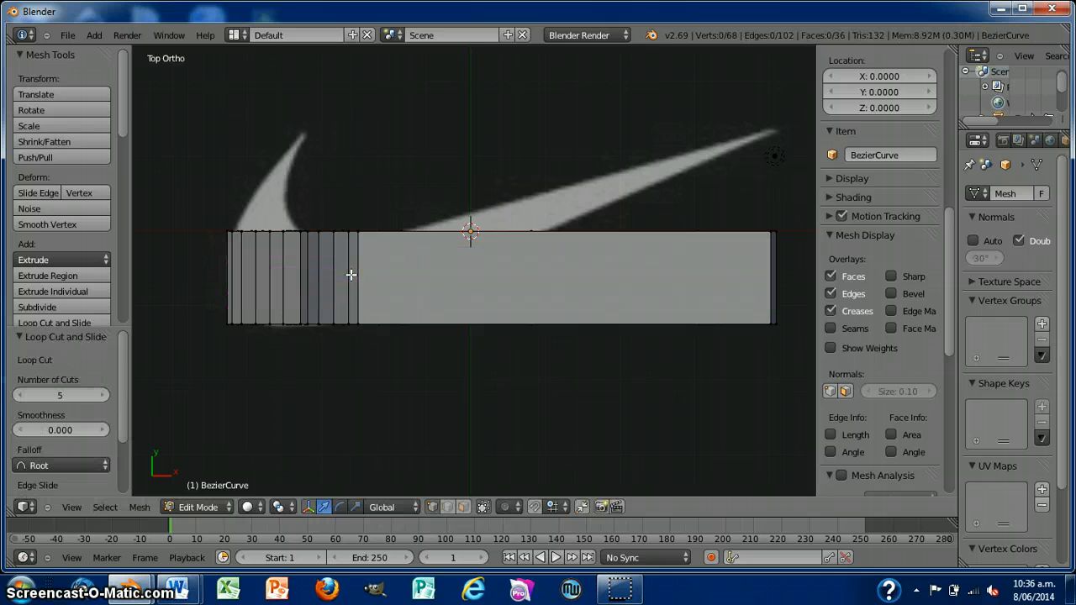
pyautogui.hotkey('ctrl', 'r')
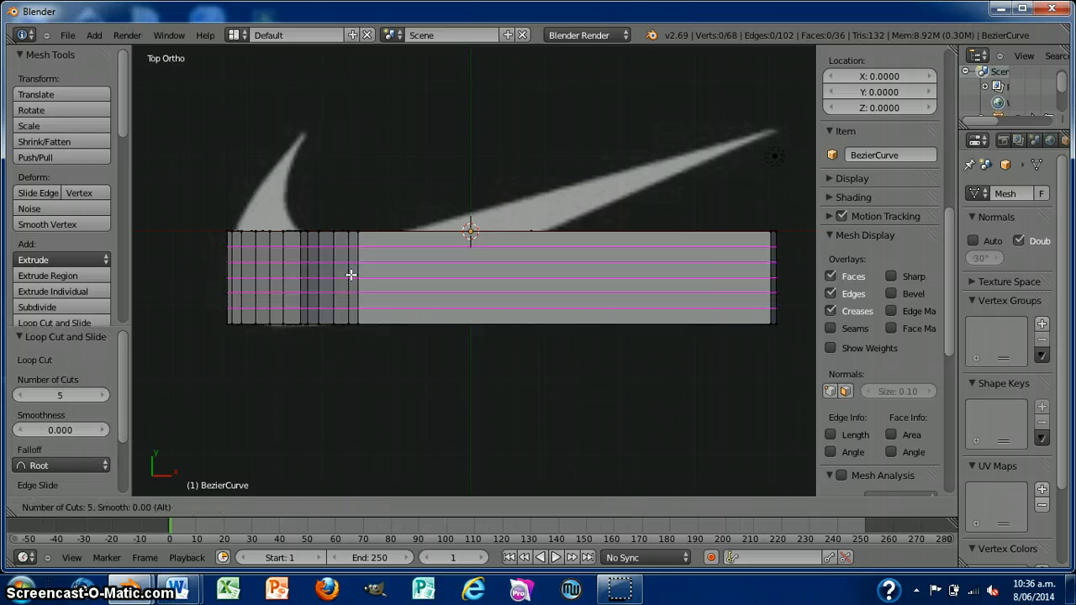
pyautogui.scroll(1, 351, 275)
pyautogui.click(351, 275)
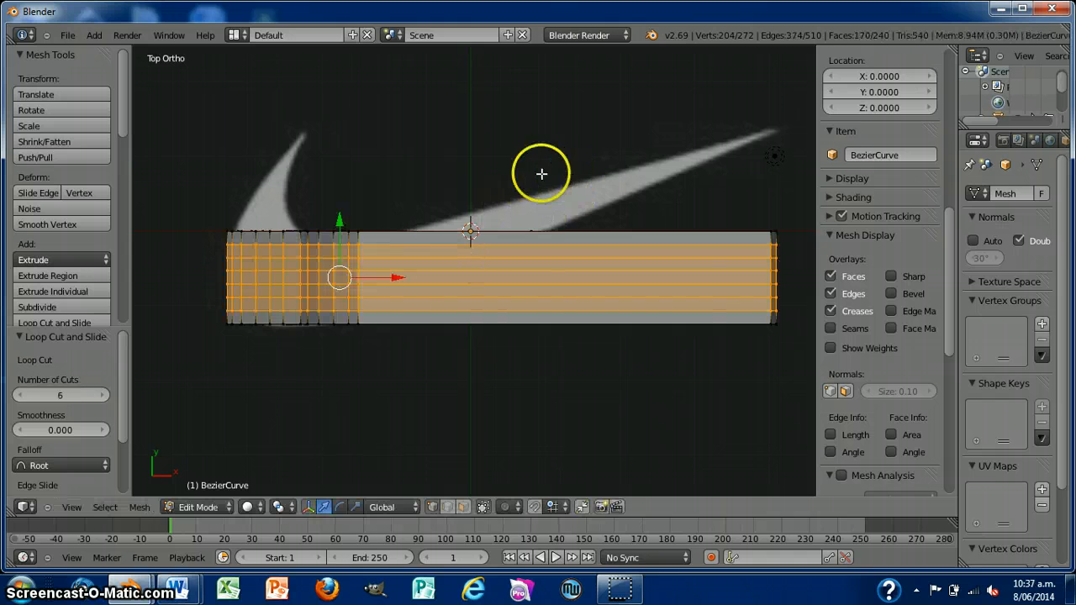
# Step: Try to scale the row of vertices along the tick's back edge, at Y 0, to 0.95
pyautogui.press('a')
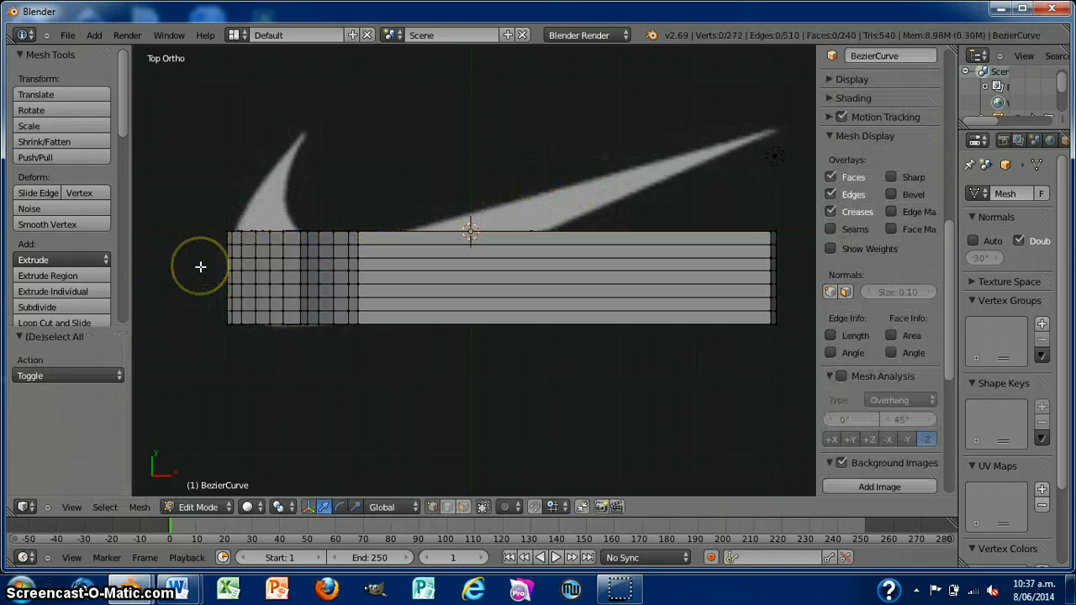
pyautogui.press('b')
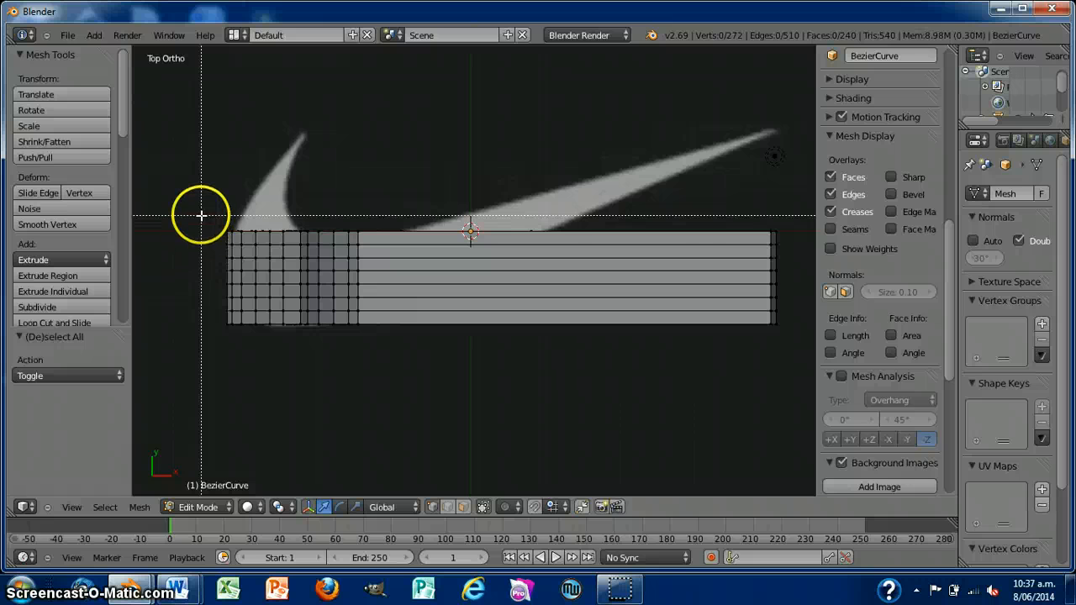
pyautogui.moveTo(201, 215); pyautogui.dragTo(791, 240)
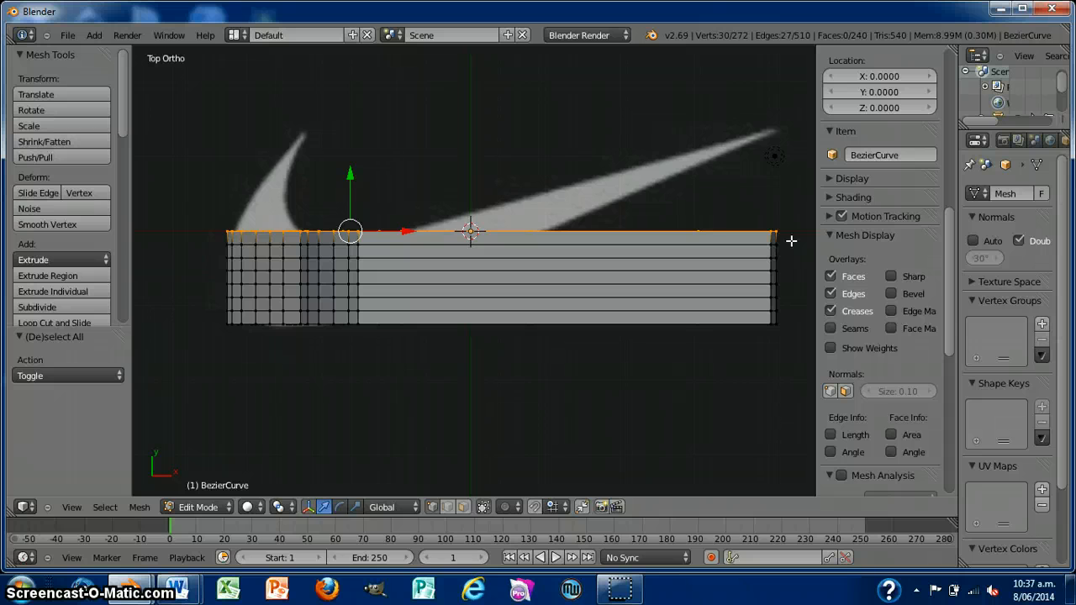
pyautogui.press('s')
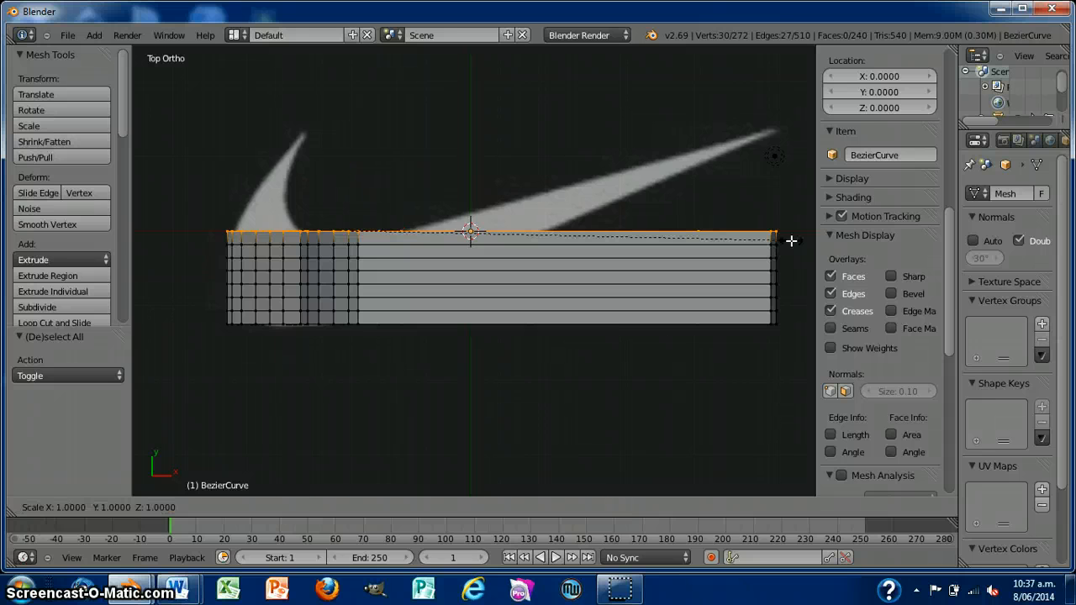
pyautogui.write('0.9')
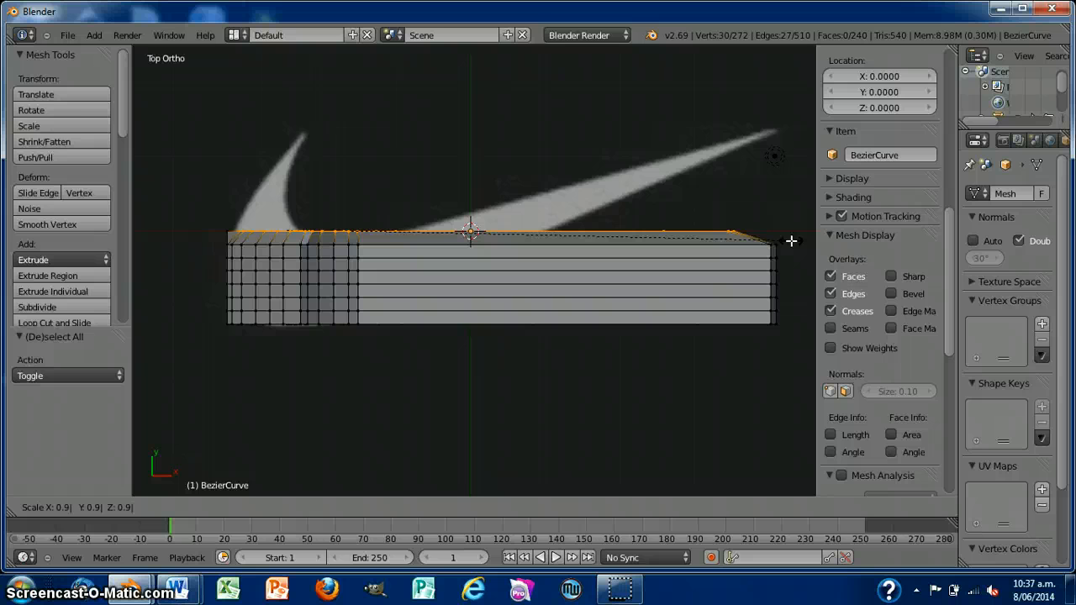
pyautogui.write('5')
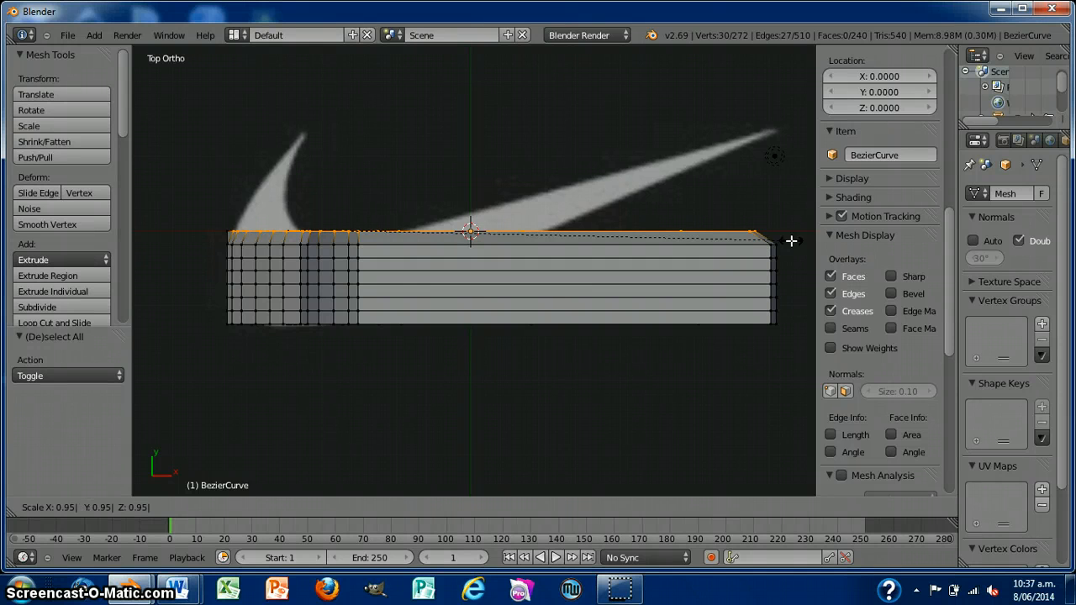
pyautogui.press('Return')
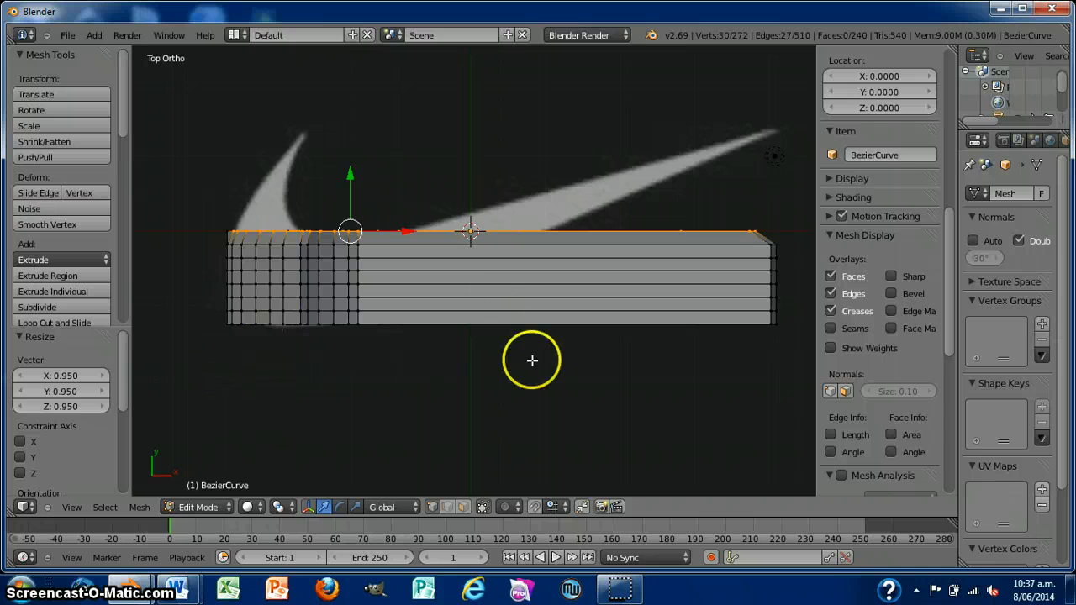
# Step: Check the resized back edge from other angles and undo the last scaling
pyautogui.moveTo(611, 385); pyautogui.dragTo(619, 452, button='middle')
pyautogui.moveTo(468, 408); pyautogui.dragTo(487, 445, button='middle')
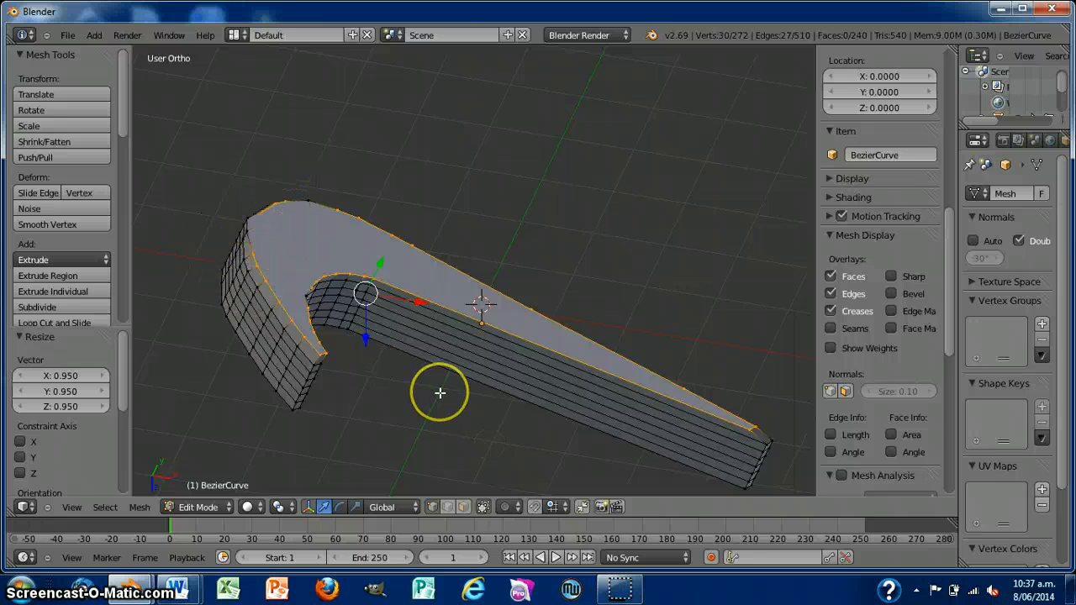
pyautogui.press('KP_1')
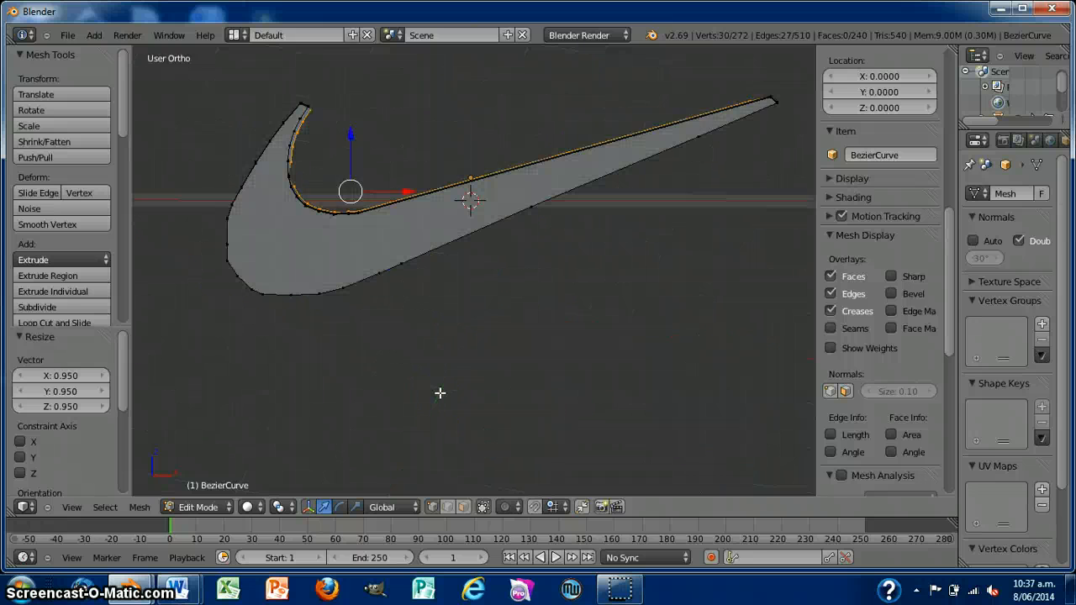
pyautogui.press('KP_7')
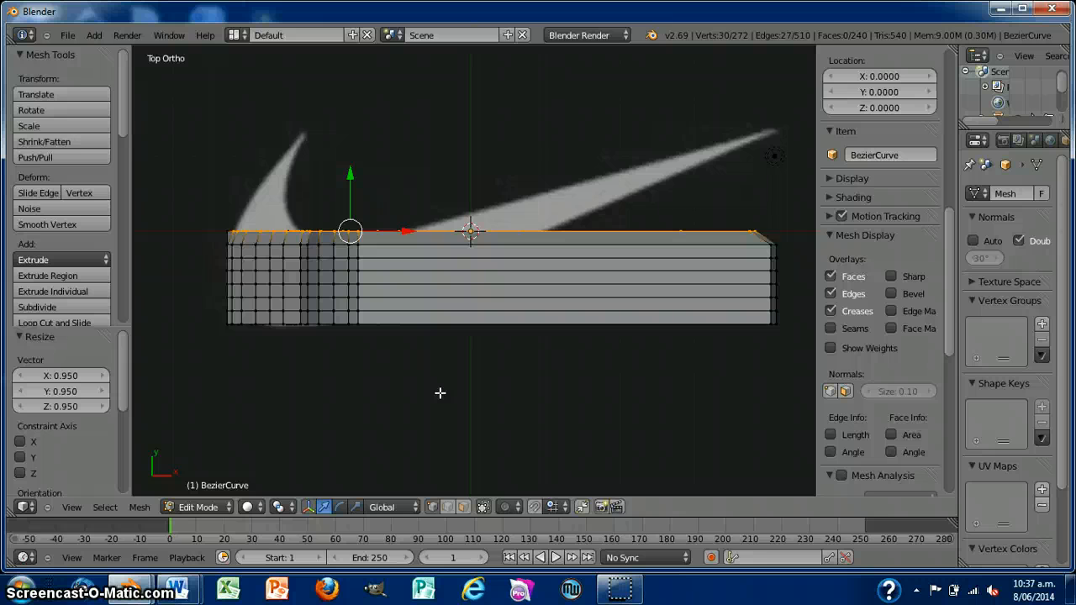
pyautogui.hotkey('ctrl', 'z')
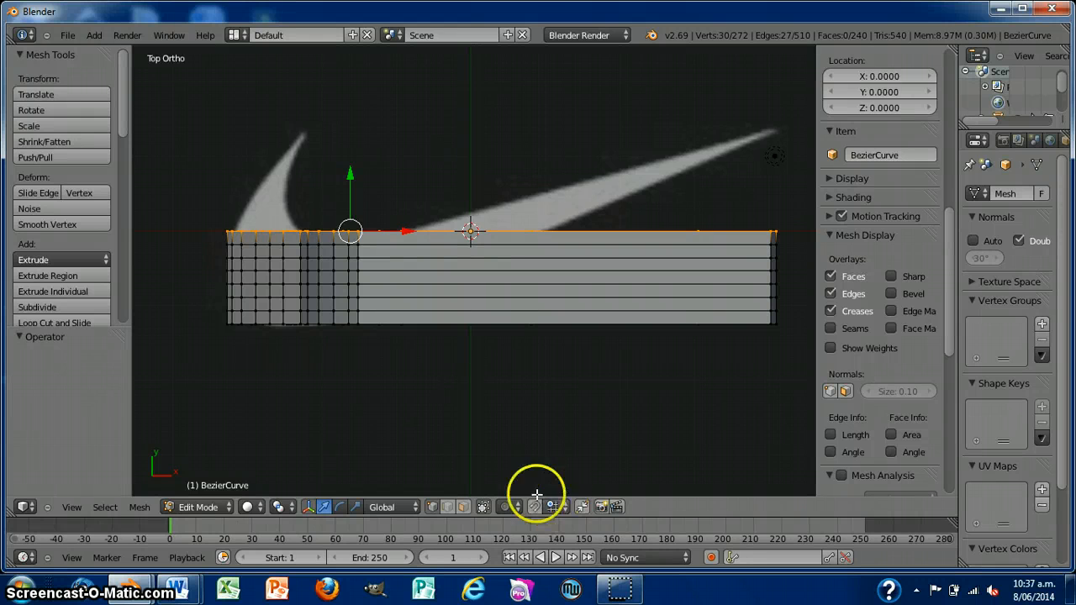
# Step: Allow selecting through the mesh, select all the tick's back edge vertices and scale them to 0.95
pyautogui.click(483, 507)
pyautogui.click(351, 390)
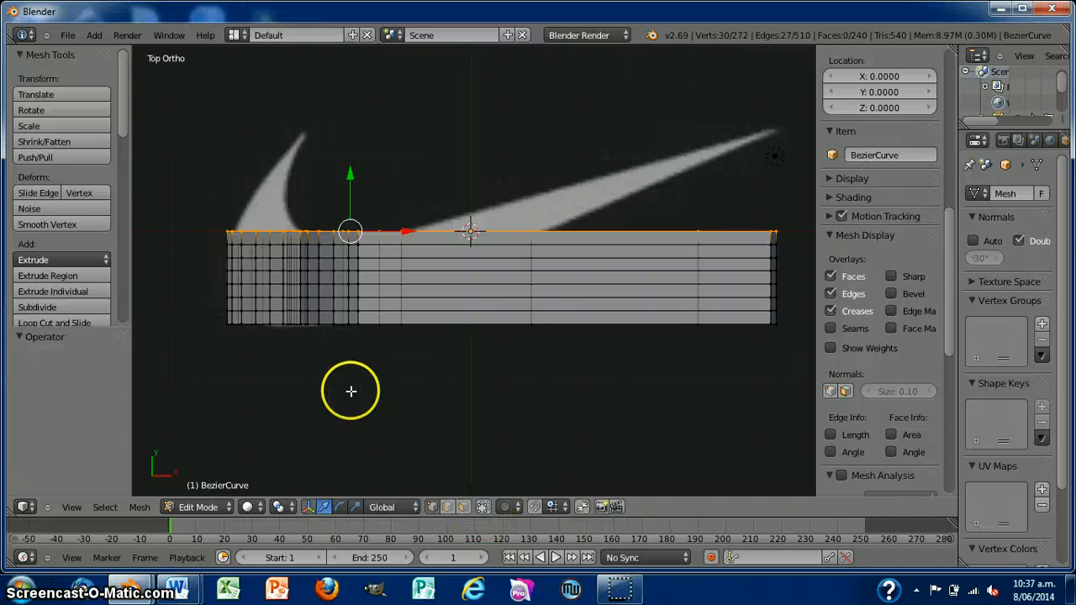
pyautogui.press('a')
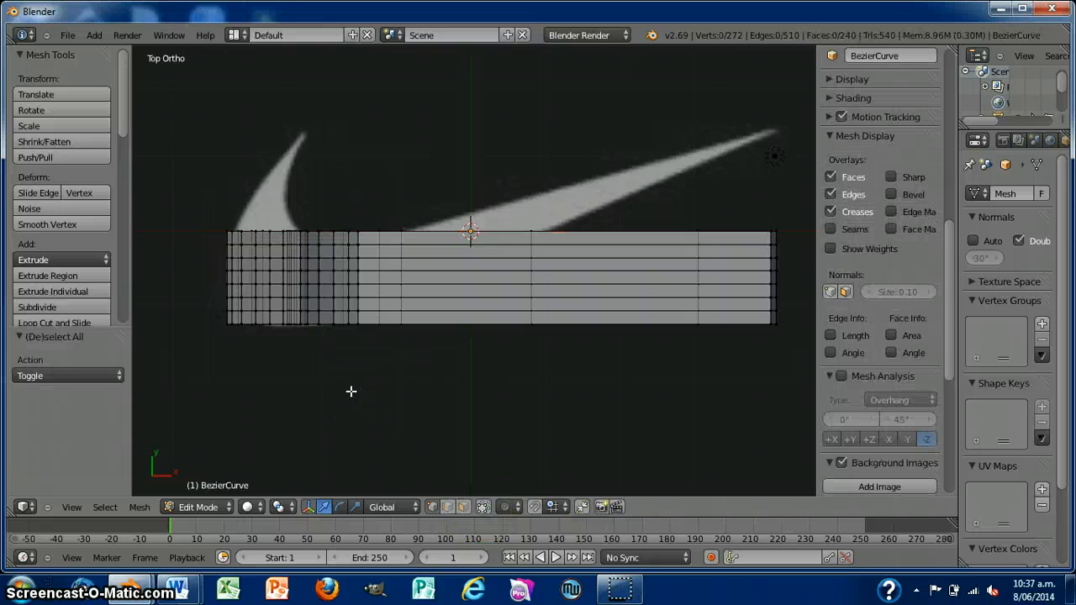
pyautogui.press('b')
pyautogui.moveTo(207, 213); pyautogui.dragTo(791, 238)
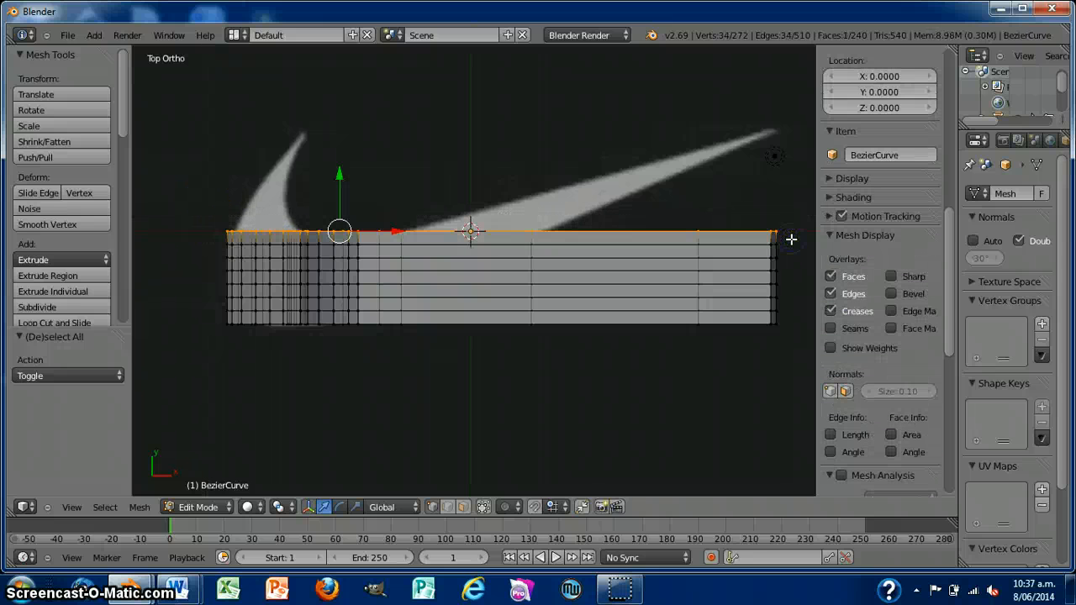
pyautogui.write('s.95')
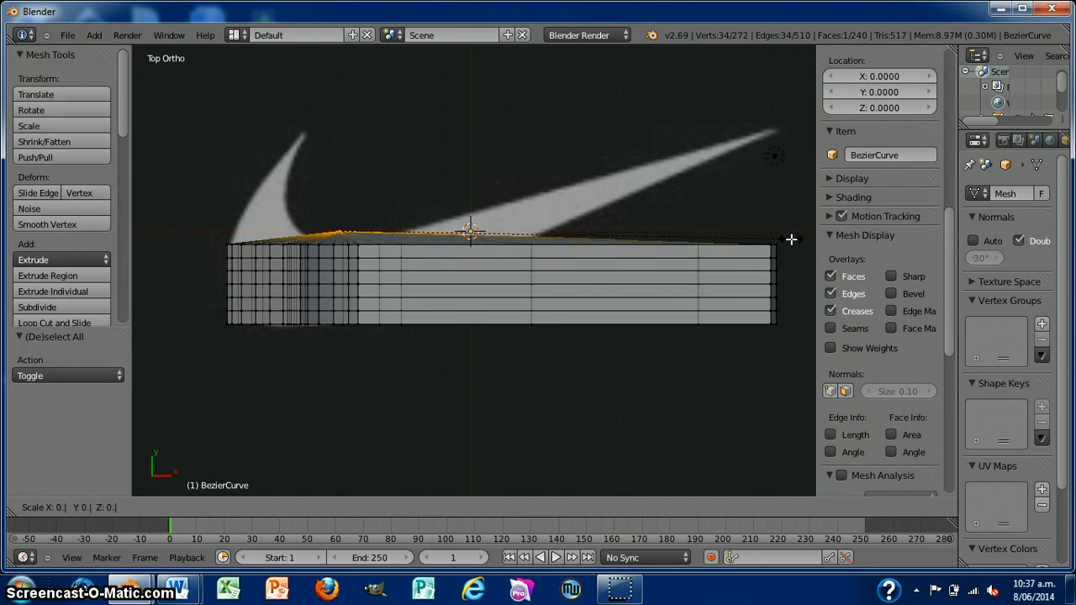
pyautogui.press('Return')
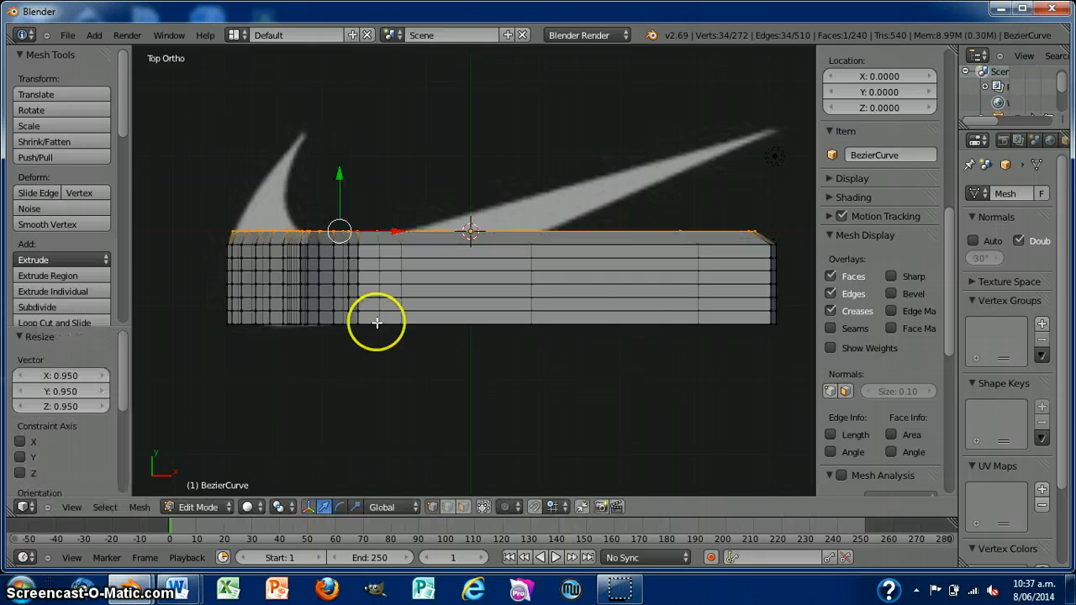
# Step: Select all the vertices along the tick's front edge, opposite the scaled one, and scale them to 0.95
pyautogui.press('a')
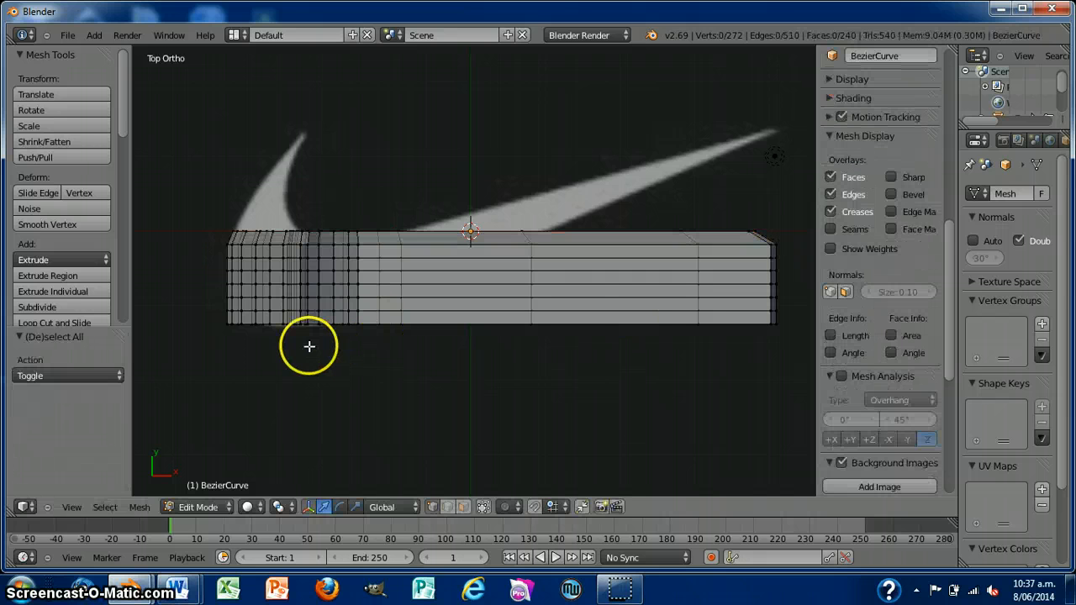
pyautogui.press('b')
pyautogui.moveTo(186, 317); pyautogui.dragTo(793, 353)
pyautogui.write('s')
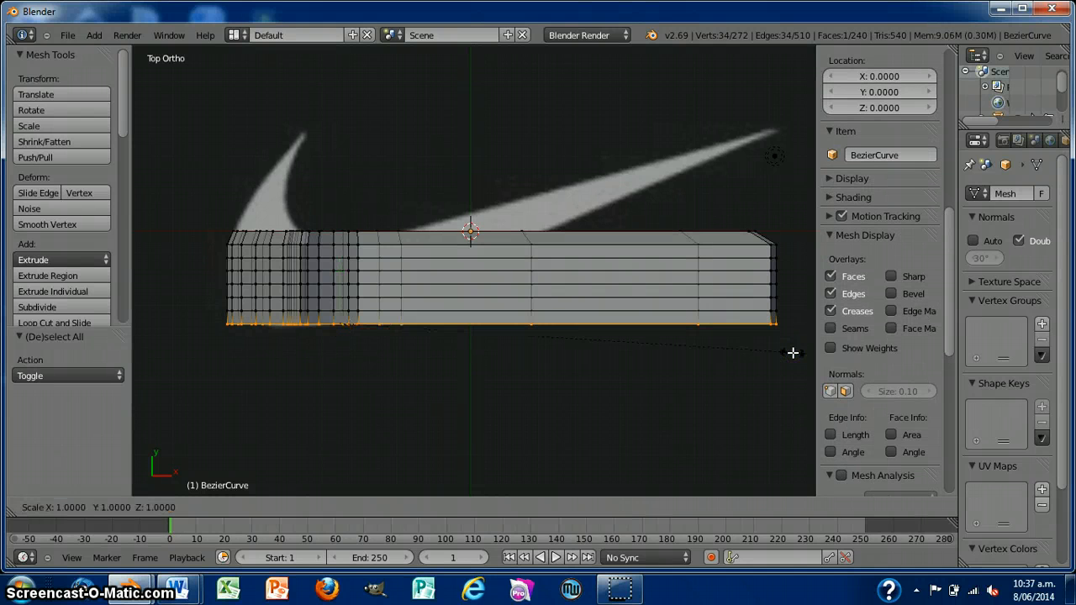
pyautogui.write('.95')
pyautogui.press('Return')
pyautogui.moveTo(662, 382); pyautogui.dragTo(589, 226, button='middle')
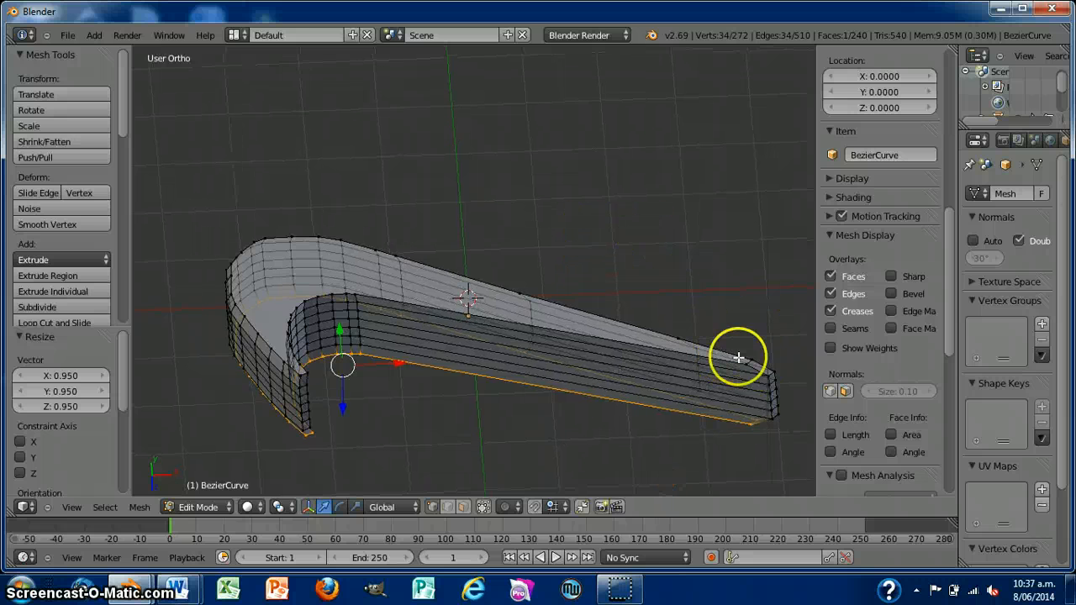
pyautogui.moveTo(739, 344); pyautogui.dragTo(483, 342, button='middle')
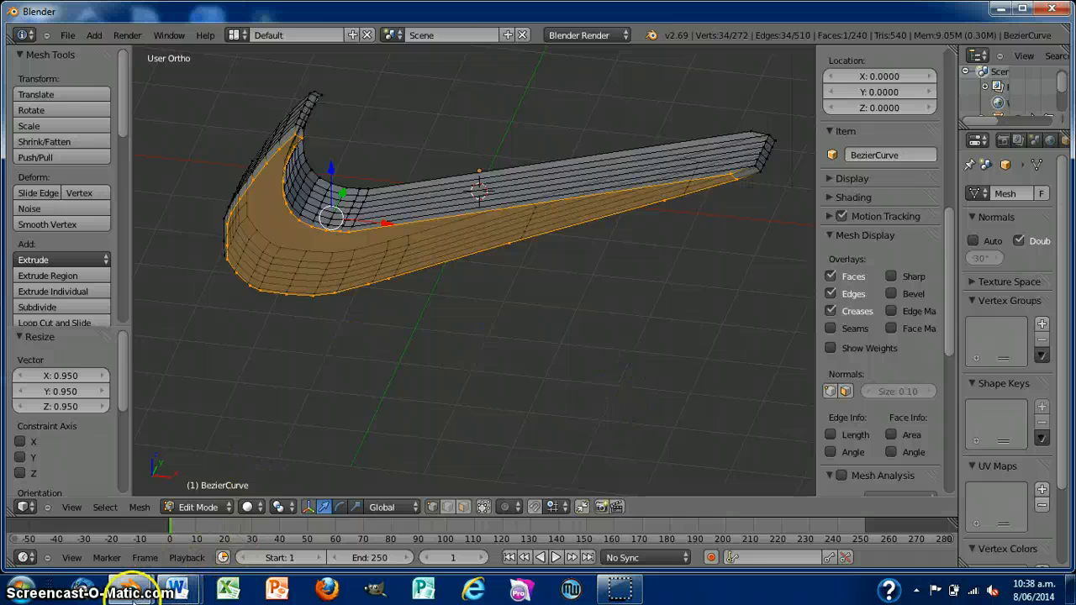
pyautogui.moveTo(128, 587)
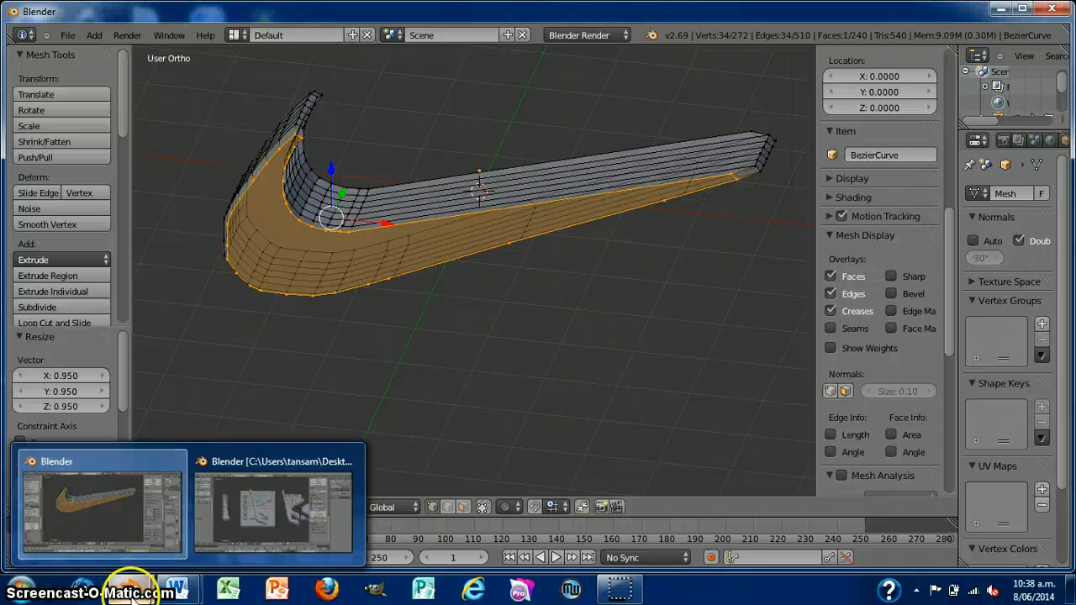
pyautogui.click(69, 35)
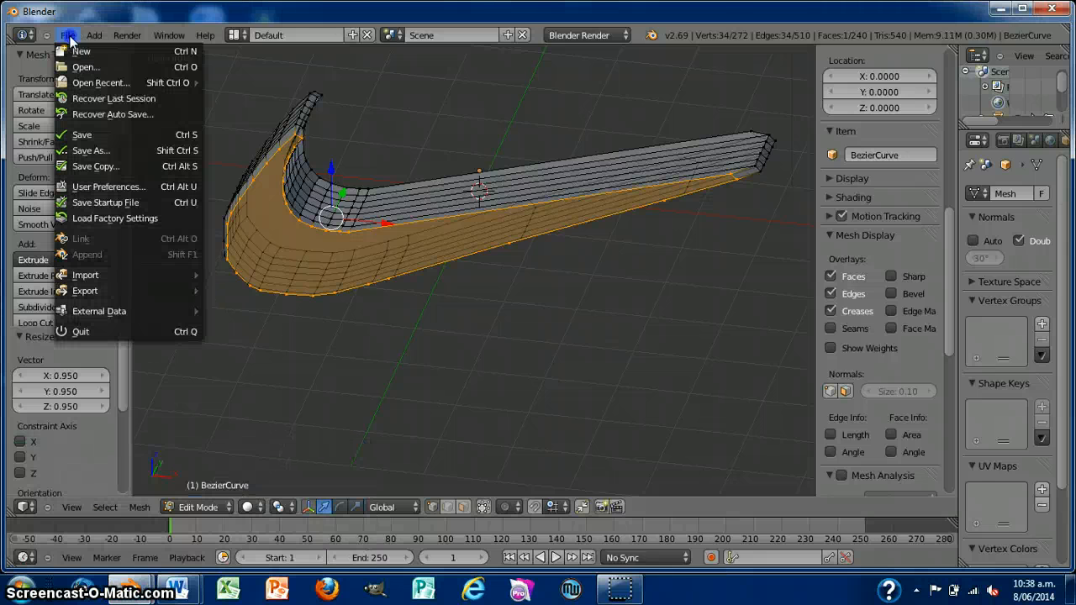
pyautogui.click(76, 69)
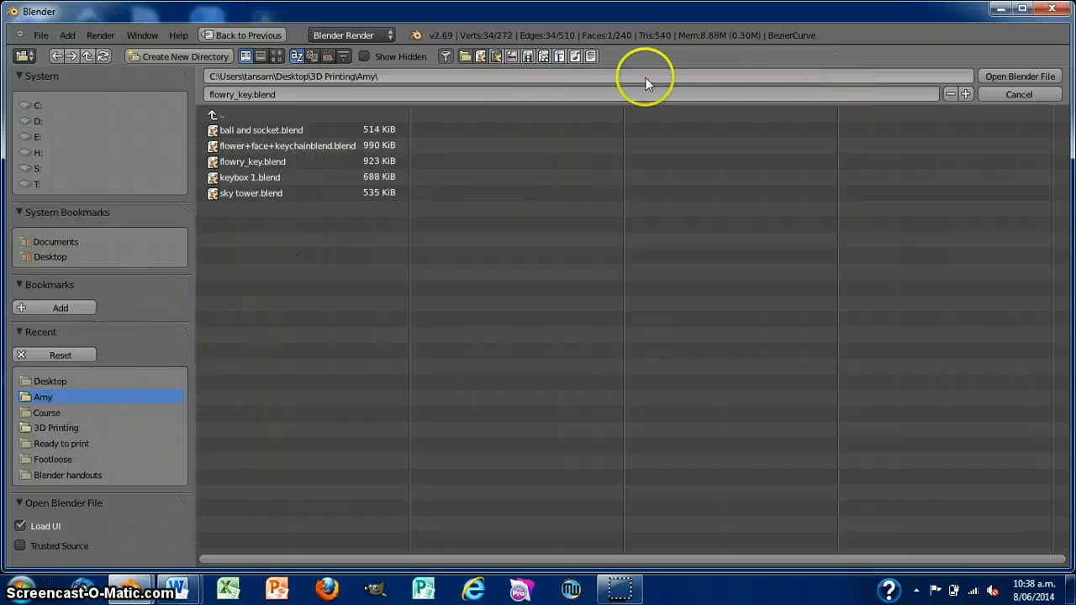
# Step: Minimize the current project and open the example file just_do_it_tarns.blend from the desktop's 3D Printing folder
pyautogui.click(1000, 9)
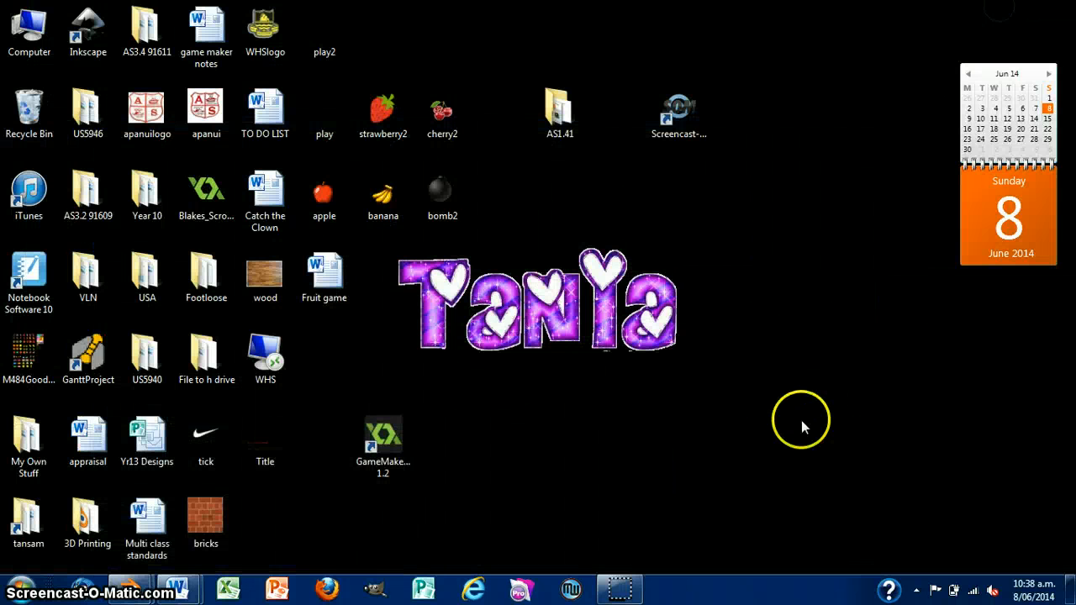
pyautogui.doubleClick(101, 520)
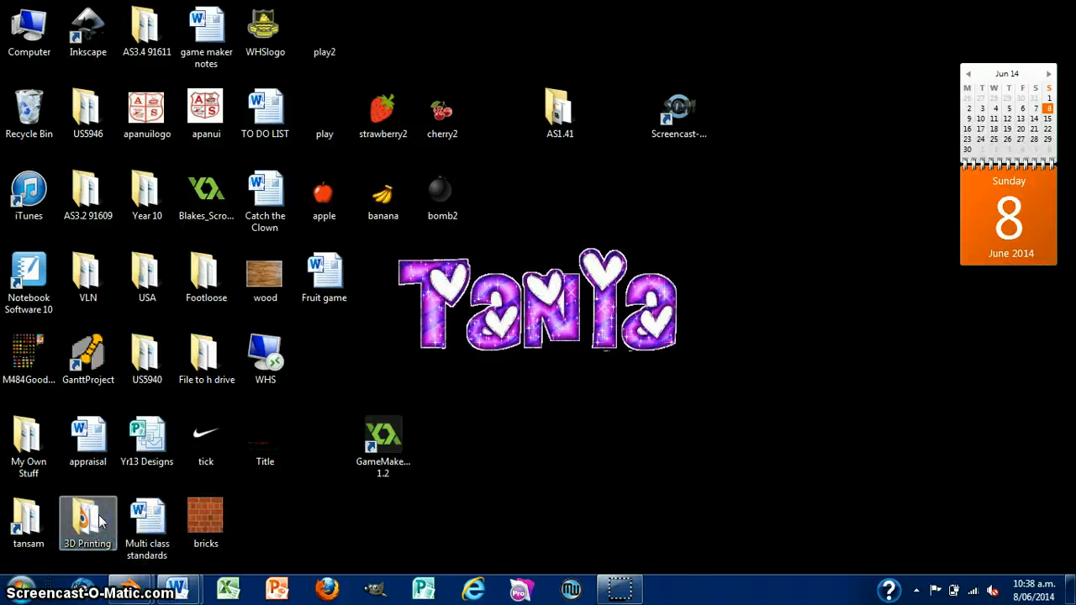
pyautogui.scroll(-1, 282, 398)
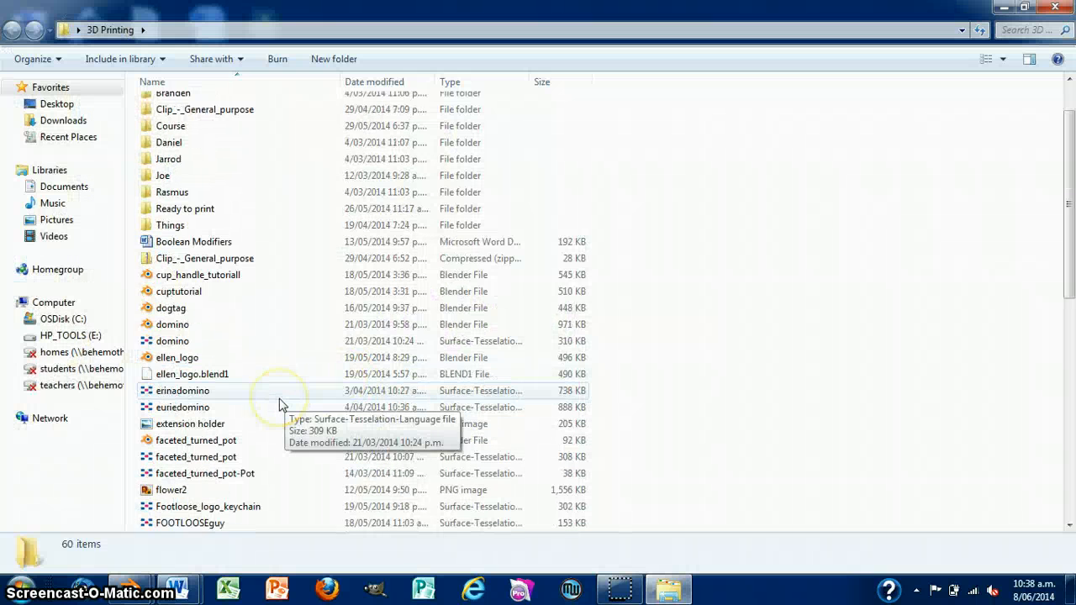
pyautogui.scroll(-8, 280, 402)
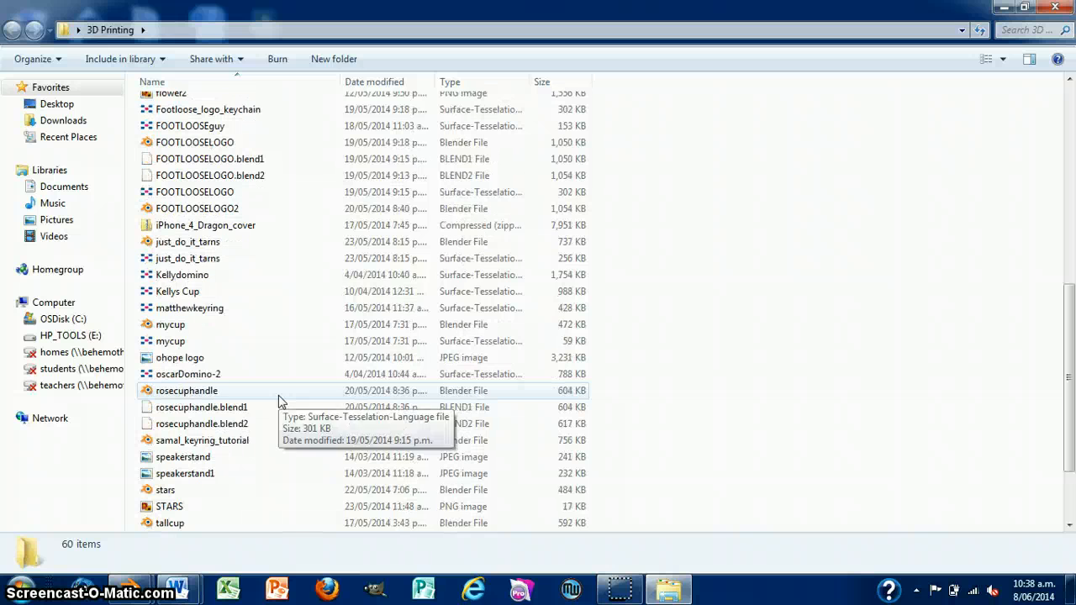
pyautogui.doubleClick(198, 242)
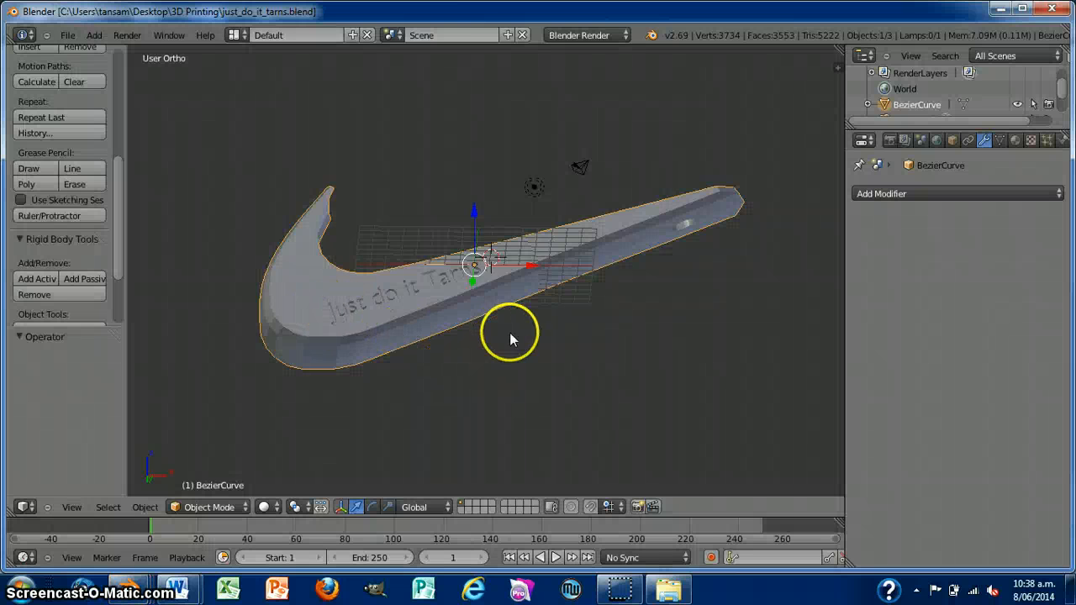
# Step: Examine the example tick's engraved lettering, bevelled edges and through hole from several angles, and close the example and its folder
pyautogui.moveTo(510, 335); pyautogui.dragTo(500, 391, button='middle')
pyautogui.scroll(6, 500, 339)
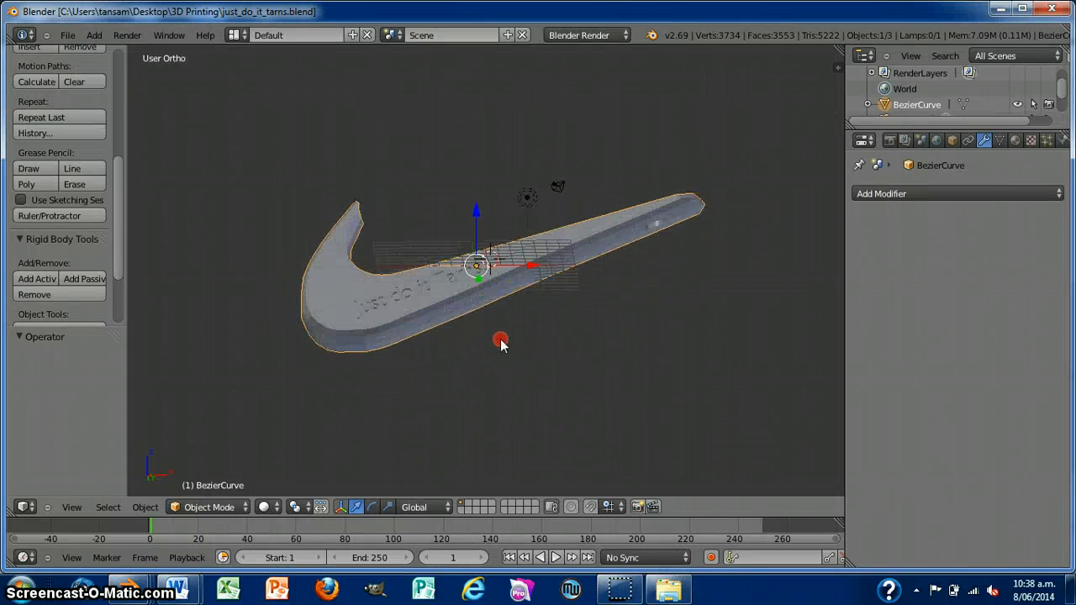
pyautogui.moveTo(525, 355)
pyautogui.mouseDown(button='middle')
pyautogui.moveTo(526, 377)
pyautogui.moveTo(521, 350)
pyautogui.mouseUp(button='middle')
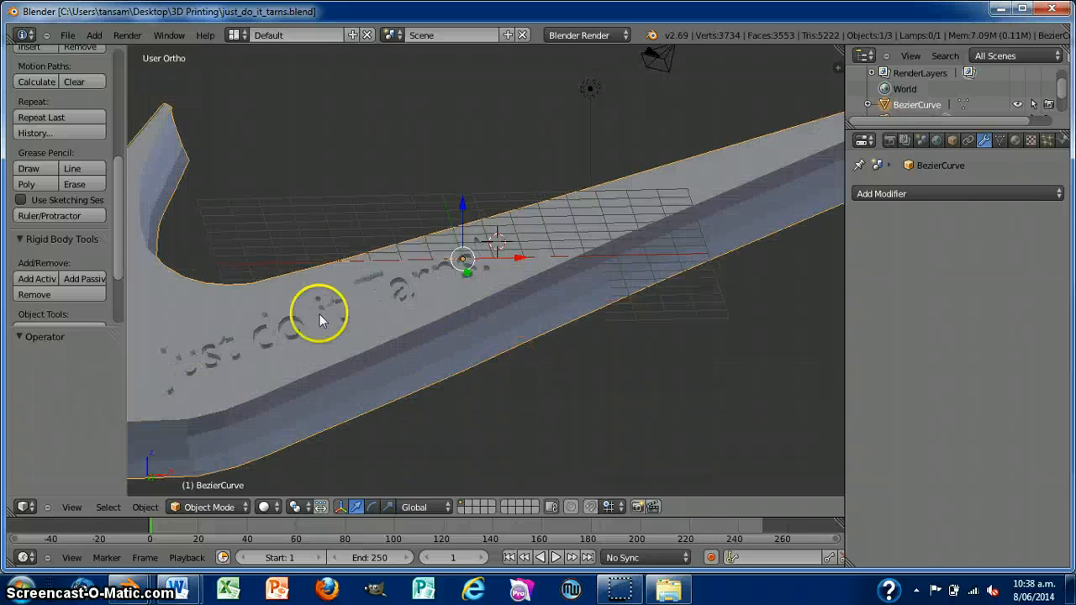
pyautogui.scroll(-4, 558, 356)
pyautogui.moveTo(572, 368); pyautogui.dragTo(526, 379, button='middle')
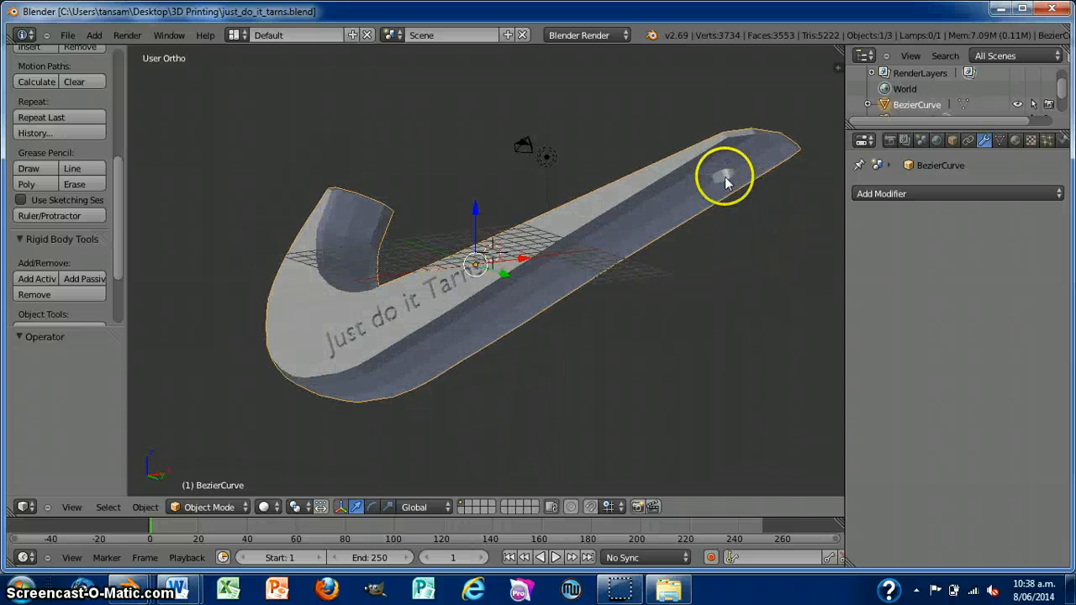
pyautogui.moveTo(713, 294); pyautogui.dragTo(694, 230, button='middle')
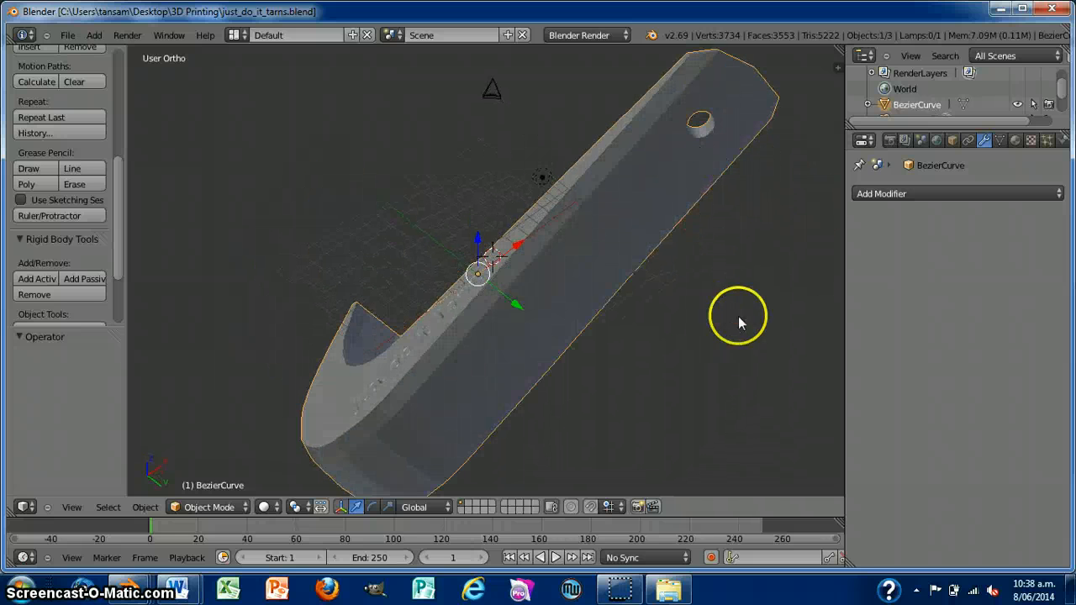
pyautogui.moveTo(739, 322); pyautogui.dragTo(707, 389, button='middle')
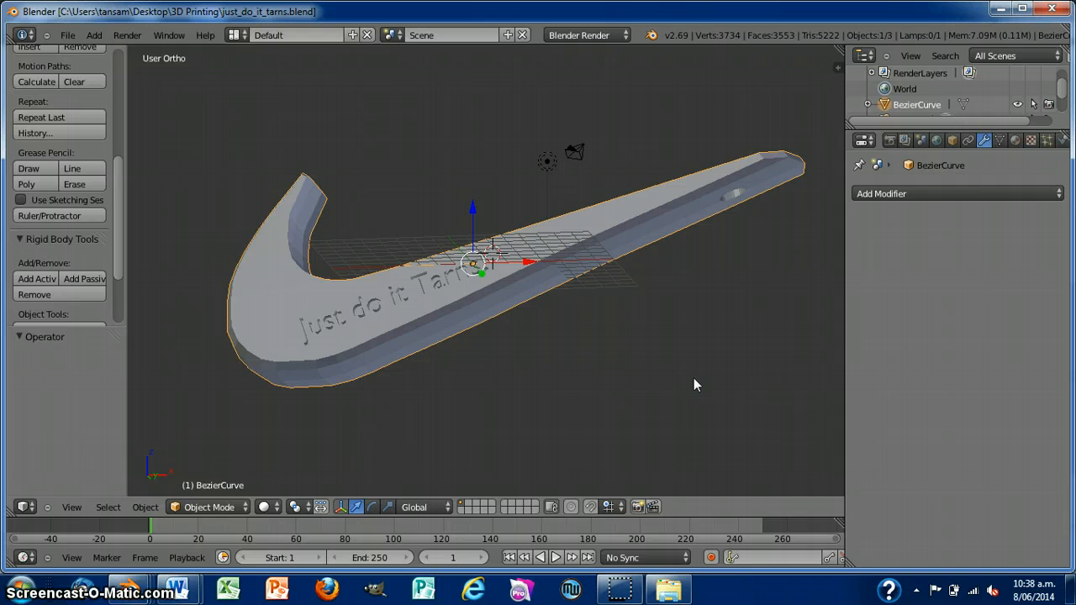
pyautogui.click(1061, 12)
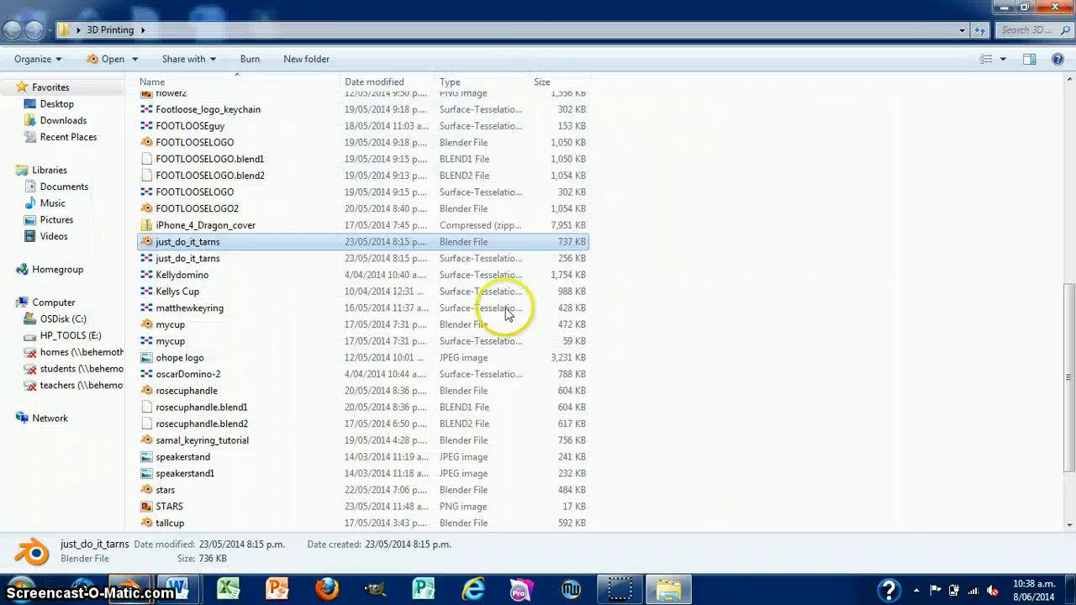
pyautogui.click(1056, 8)
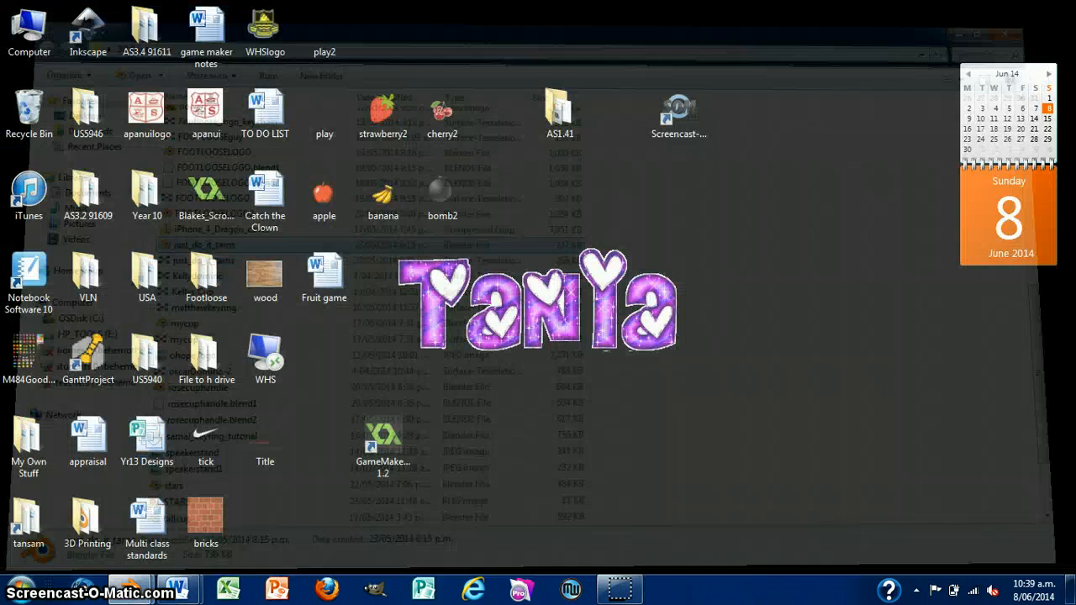
# Step: Switch to the open FOOTLOOSELOGO.blend project and examine the square plaque's lettering and dancer figure up close and at an angle
pyautogui.click(130, 589)
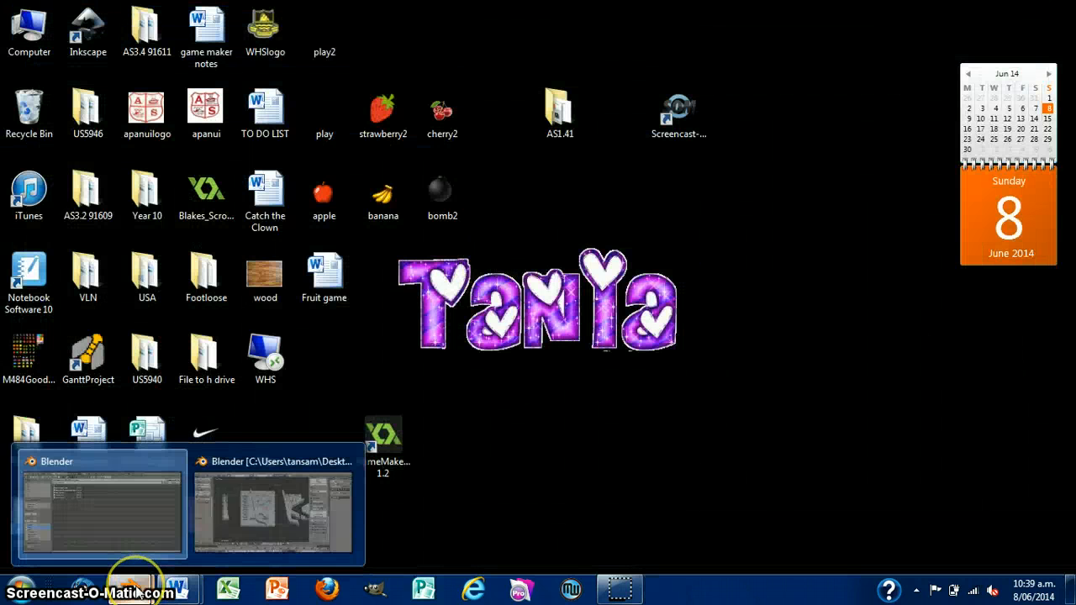
pyautogui.click(241, 529)
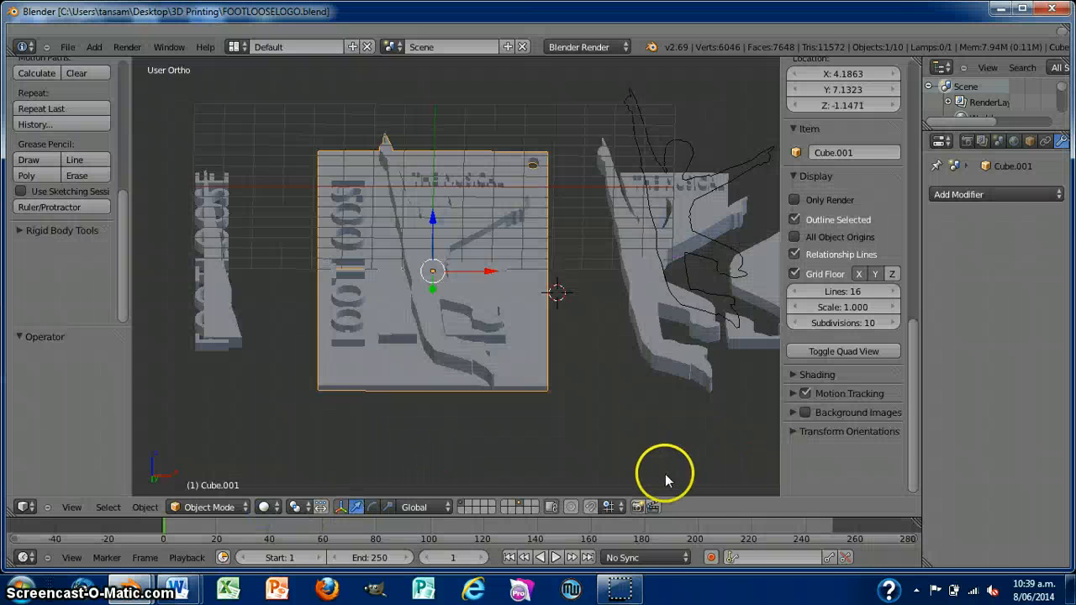
pyautogui.scroll(2, 549, 428)
pyautogui.scroll(1, 550, 424)
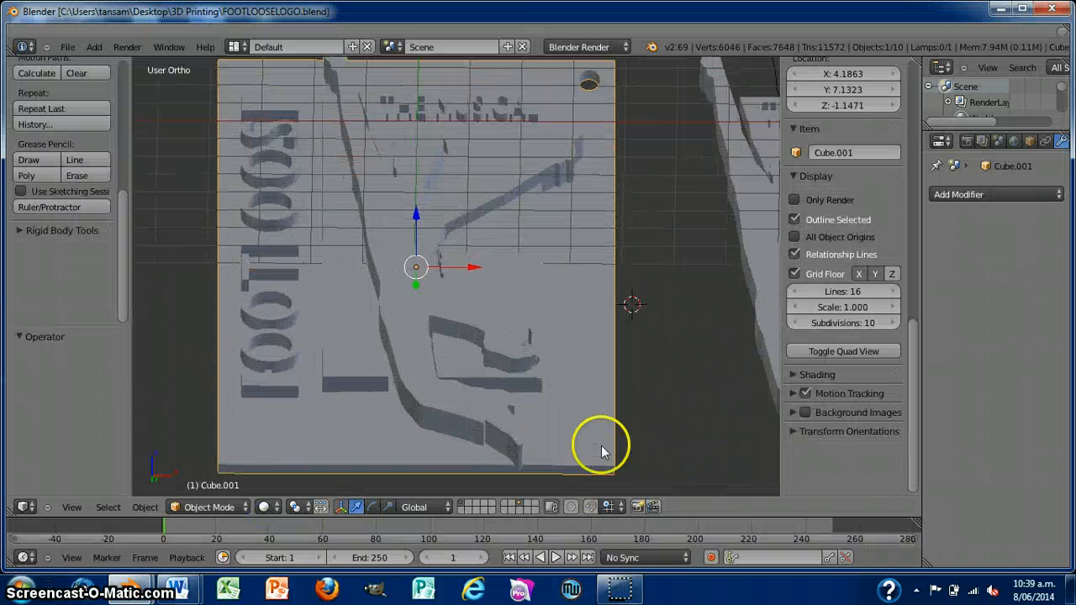
pyautogui.moveTo(677, 440); pyautogui.dragTo(543, 355, button='middle')
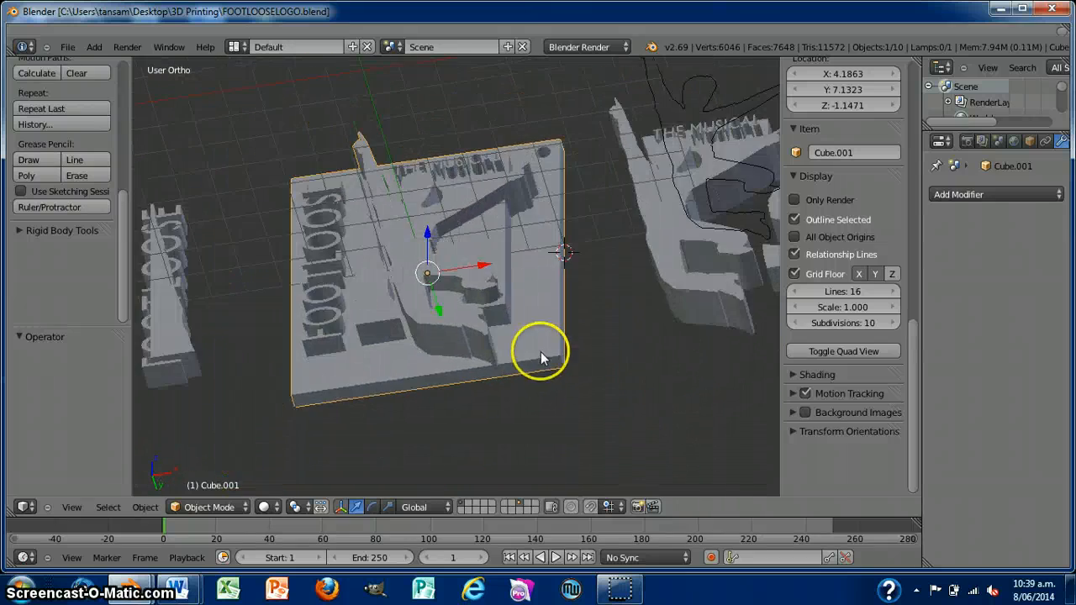
pyautogui.moveTo(610, 389); pyautogui.dragTo(633, 396, button='middle')
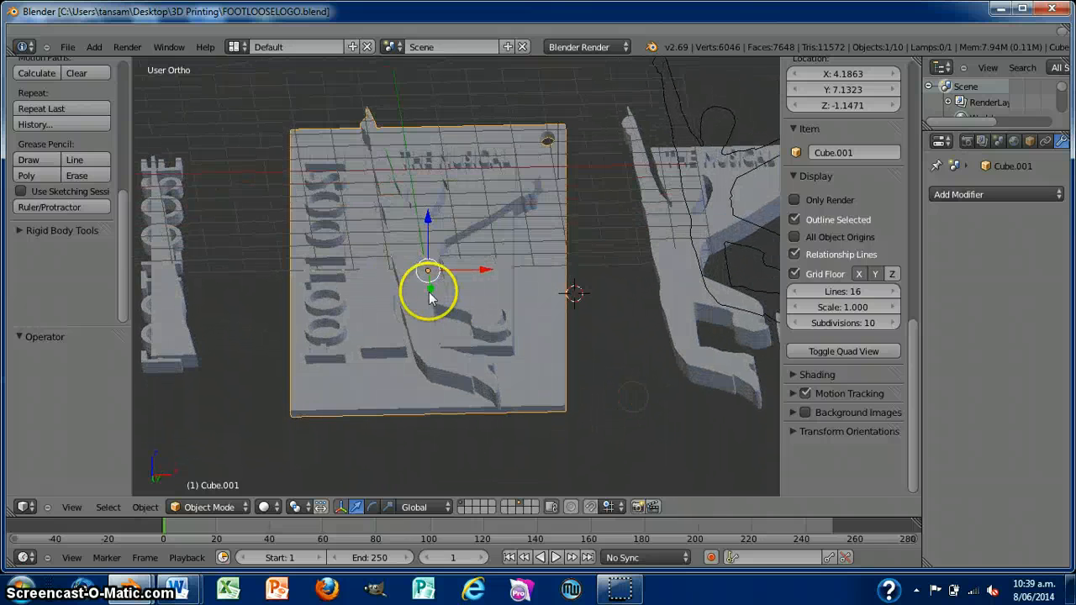
pyautogui.moveTo(578, 354); pyautogui.dragTo(592, 286, button='middle')
pyautogui.scroll(-3, 584, 389)
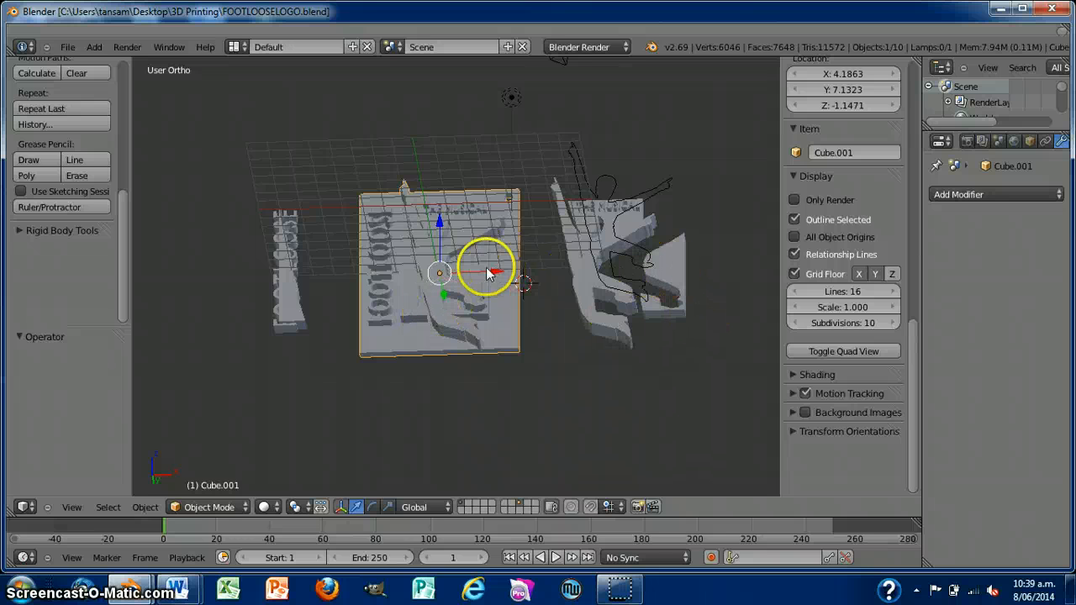
pyautogui.click(509, 392)
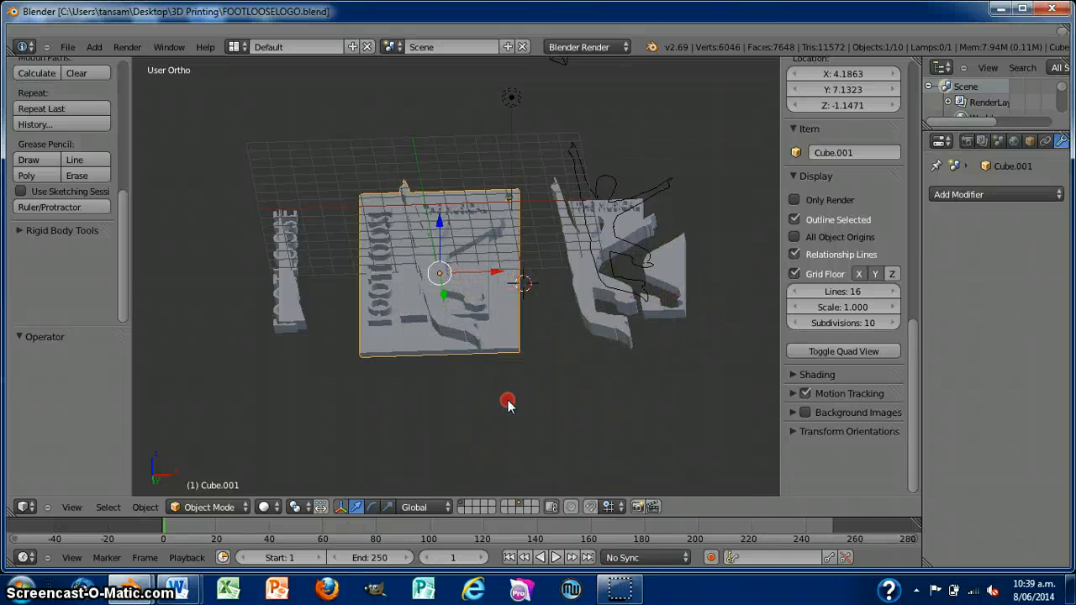
# Step: Examine the different relief heights of the Footloose plaque edge-on and its corner hole from the front, and close the example
pyautogui.moveTo(508, 404); pyautogui.dragTo(506, 273, button='middle')
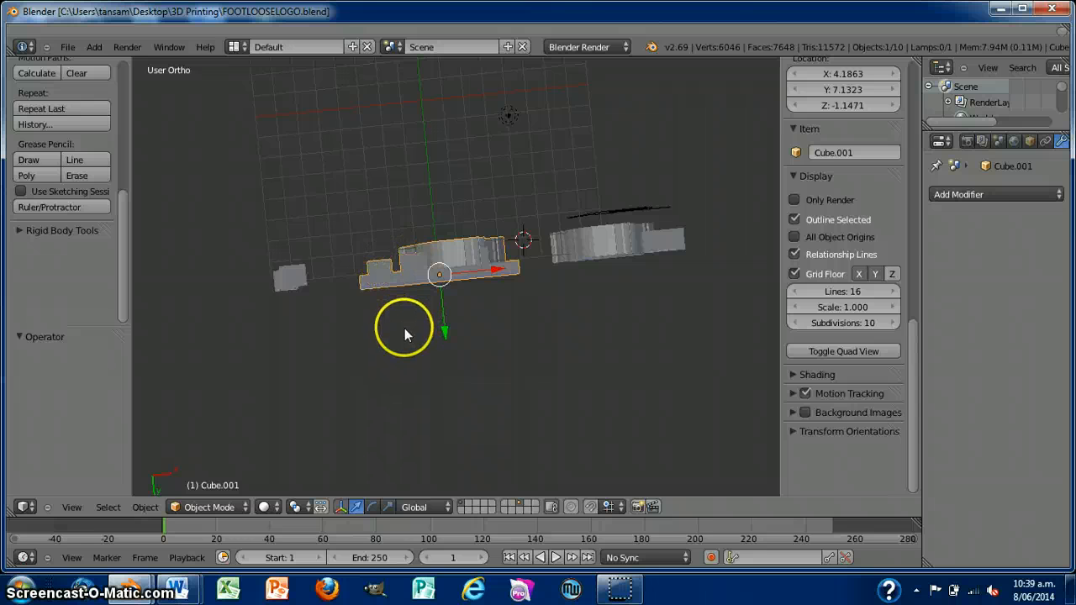
pyautogui.moveTo(405, 355); pyautogui.dragTo(397, 414, button='middle')
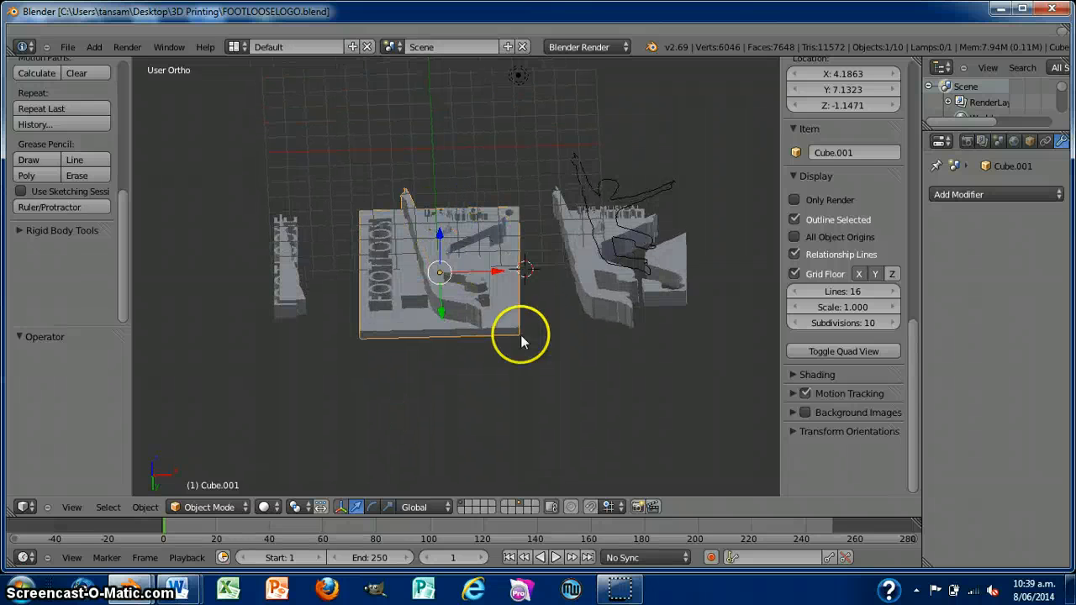
pyautogui.moveTo(540, 357); pyautogui.dragTo(542, 423, button='middle')
pyautogui.moveTo(542, 363); pyautogui.dragTo(541, 343, button='middle')
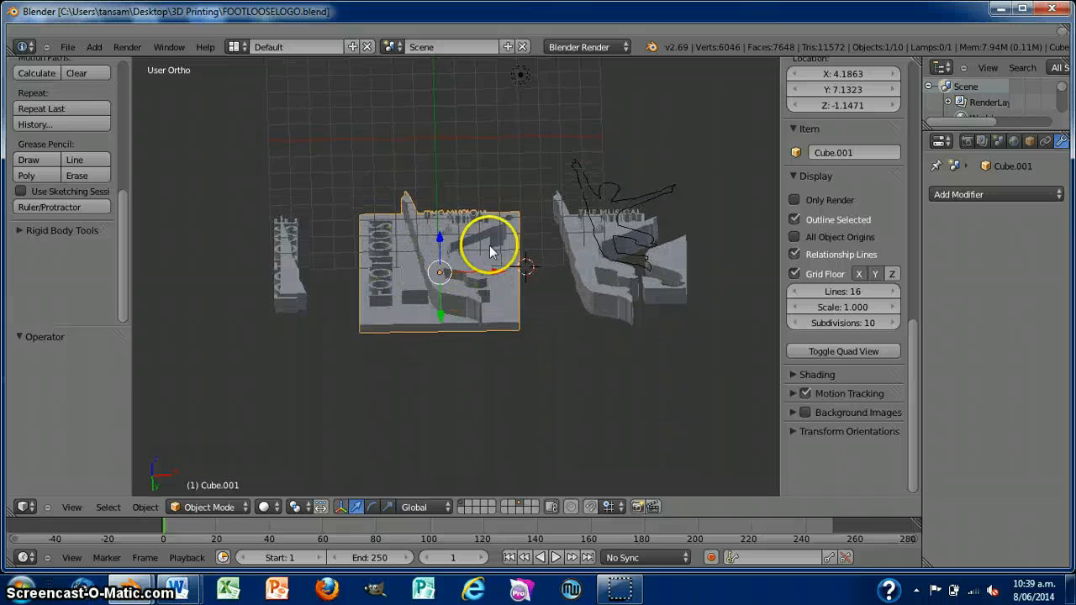
pyautogui.moveTo(553, 395); pyautogui.dragTo(646, 354, button='middle')
pyautogui.scroll(3, 550, 423)
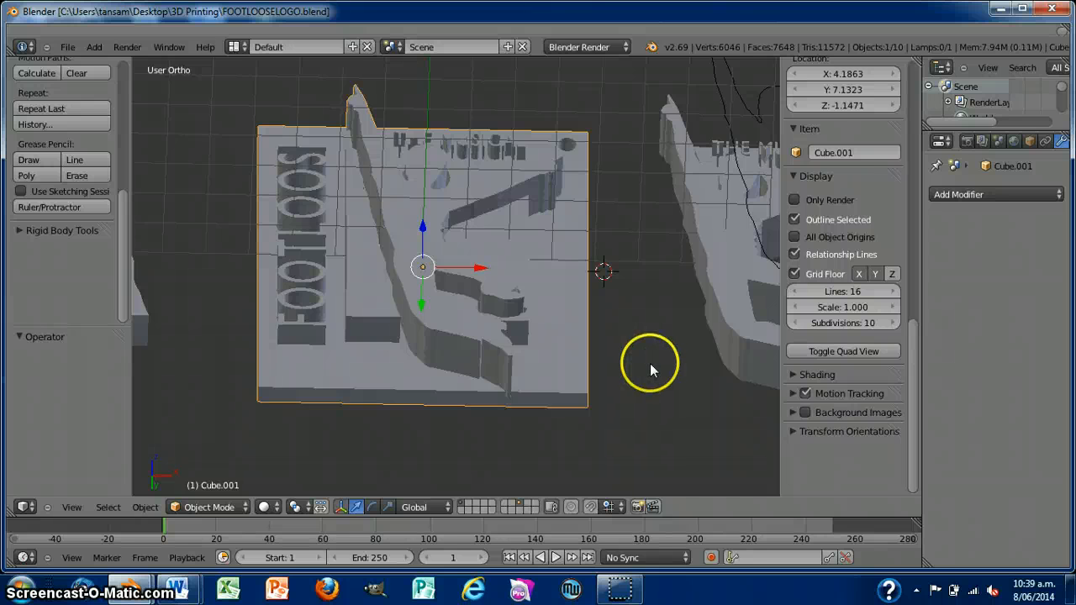
pyautogui.moveTo(653, 337); pyautogui.dragTo(613, 377, button='middle')
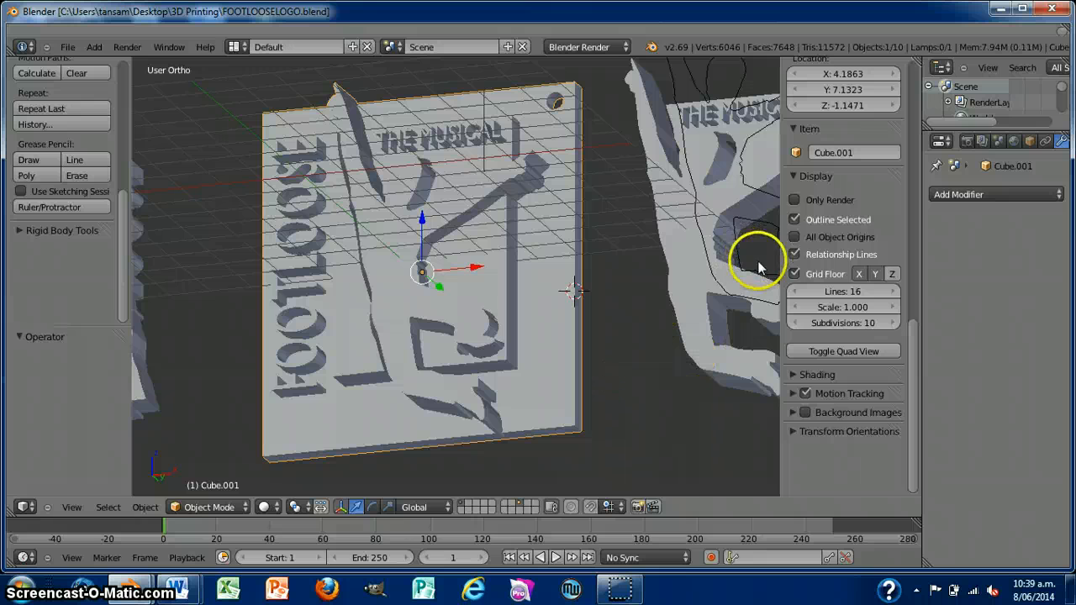
pyautogui.click(1055, 12)
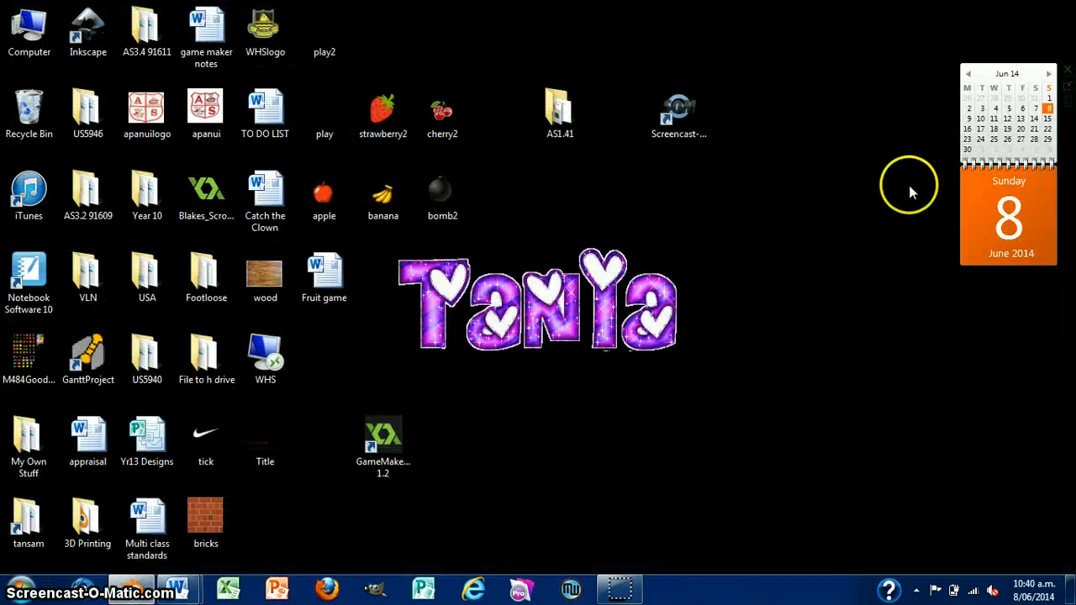